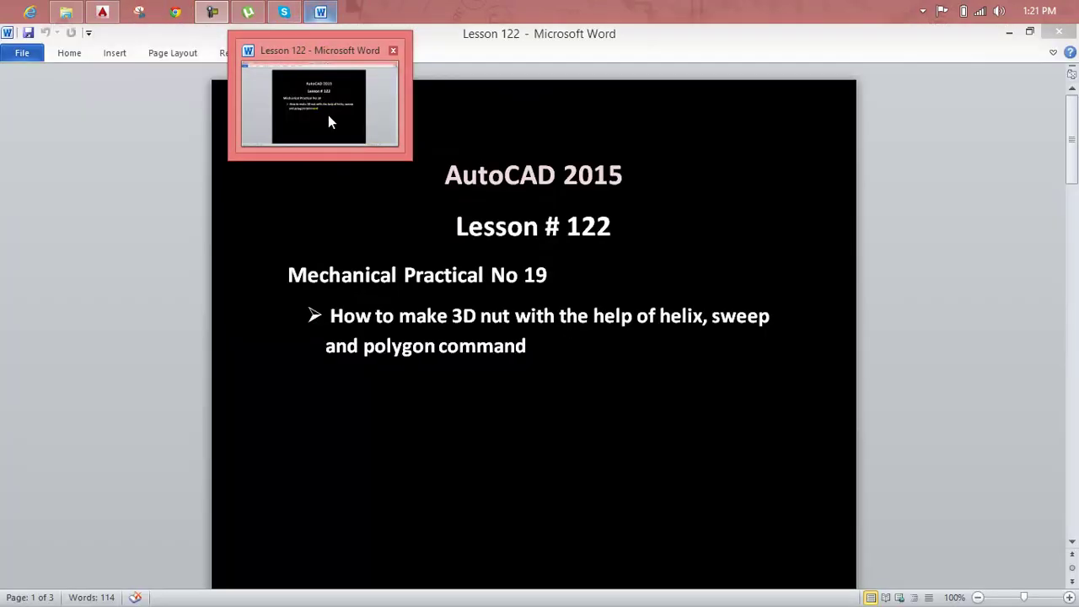
- Review the Lesson 122 Word title page, then show the Practical work image folder
left_click(327, 118)
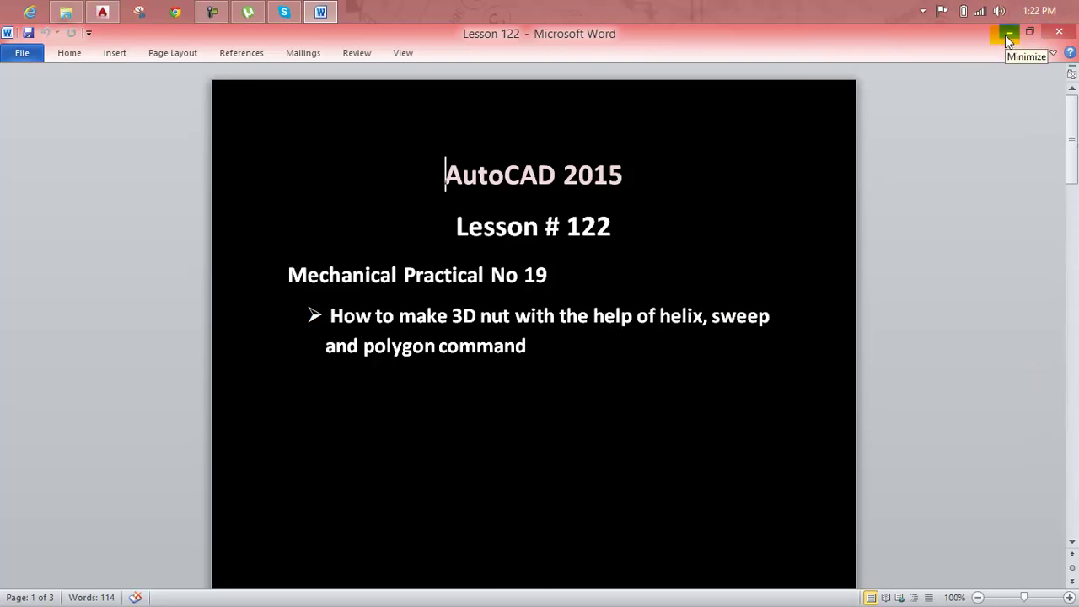
left_click(64, 12)
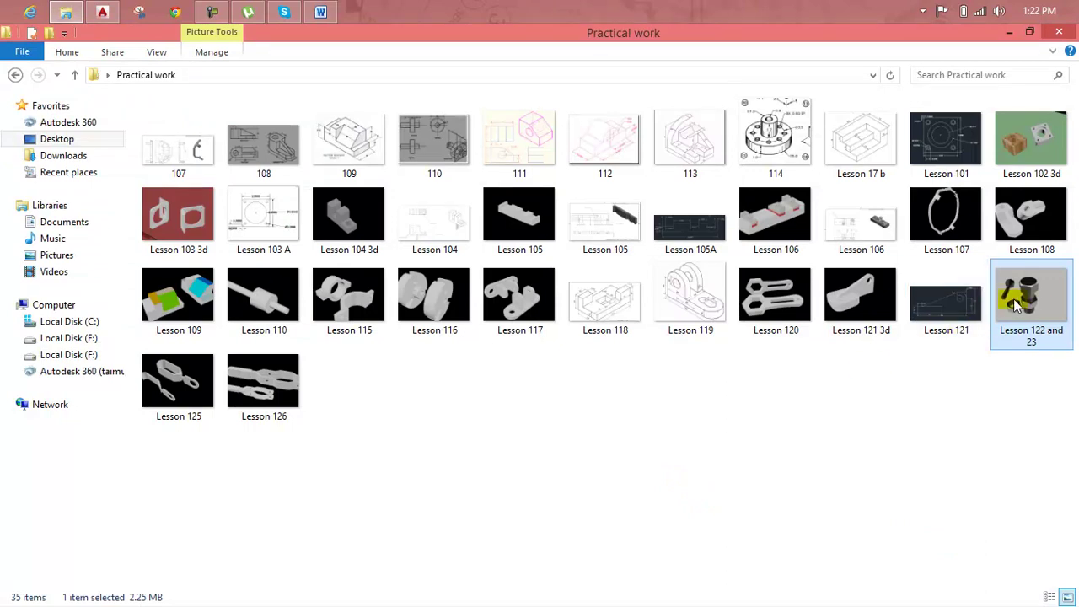
right_click(1032, 288)
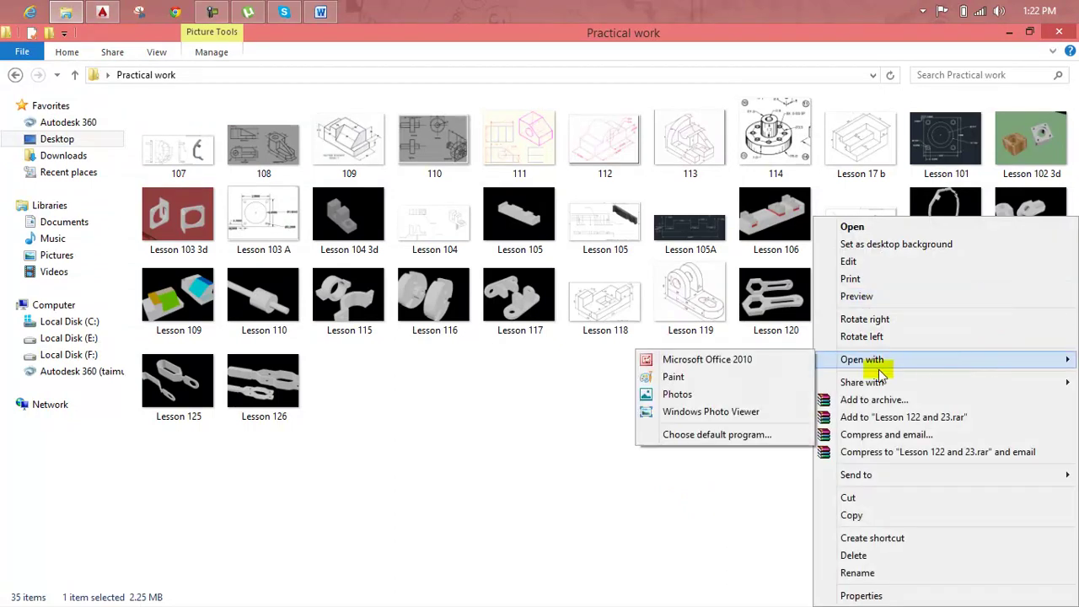
mouse_move(861, 359)
left_click(721, 413)
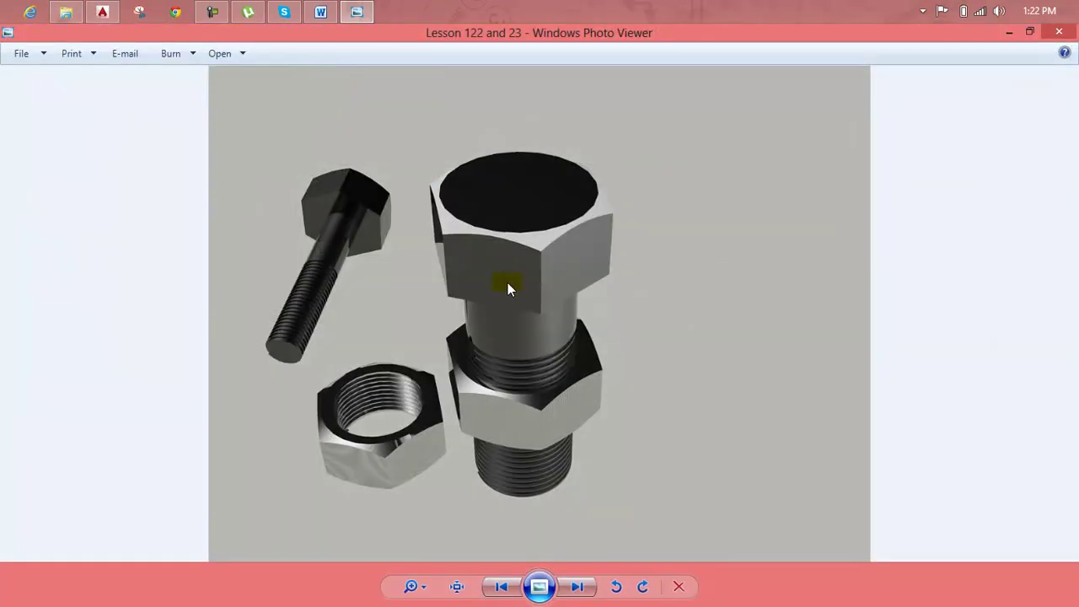
scroll(508, 282, "up", 2)
scroll(508, 283, "down", 1)
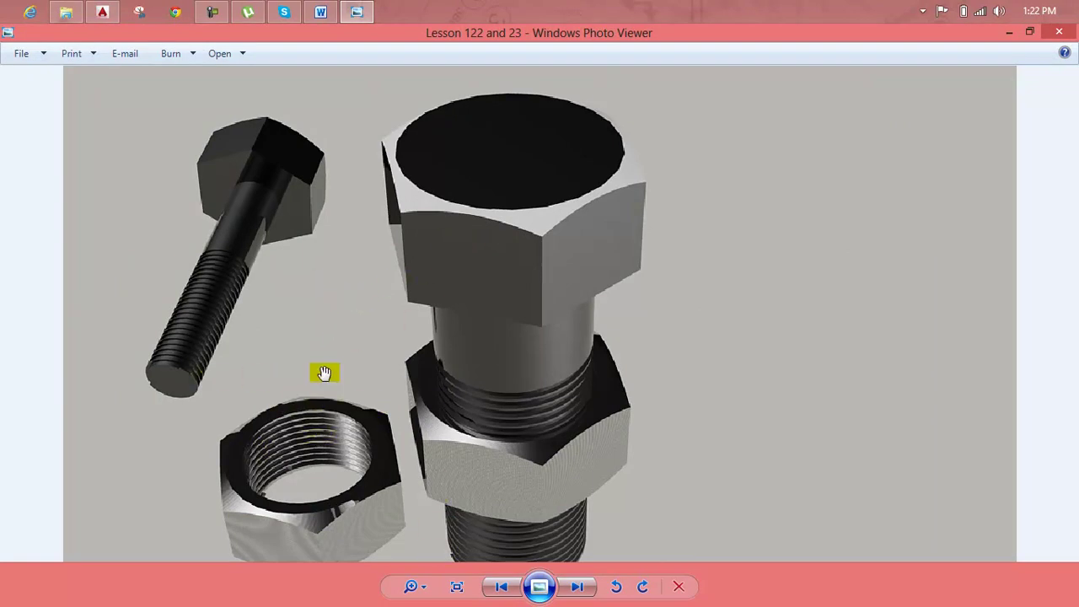
mouse_move(1075, 3)
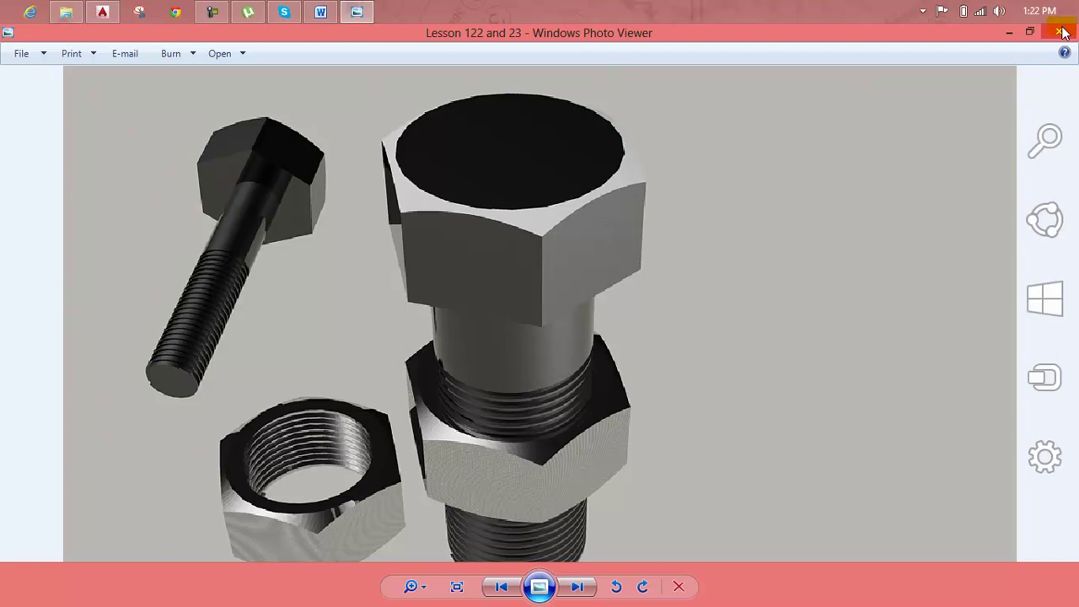
left_click(1060, 32)
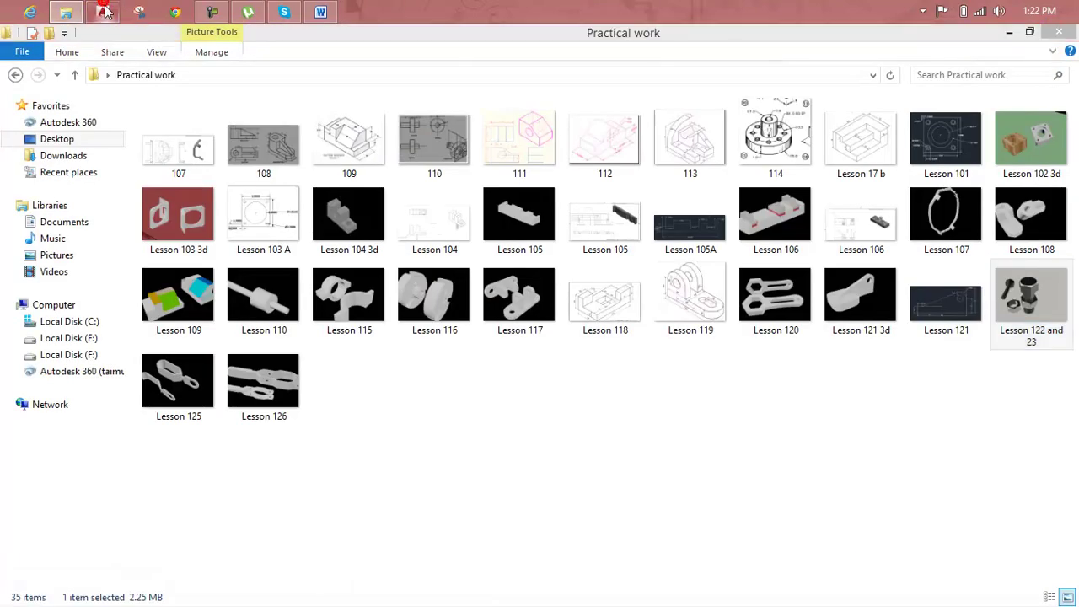
left_click(104, 12)
- Draw a 6-sided polygon circumscribed about a circle of radius 24 using POL
key("Escape")
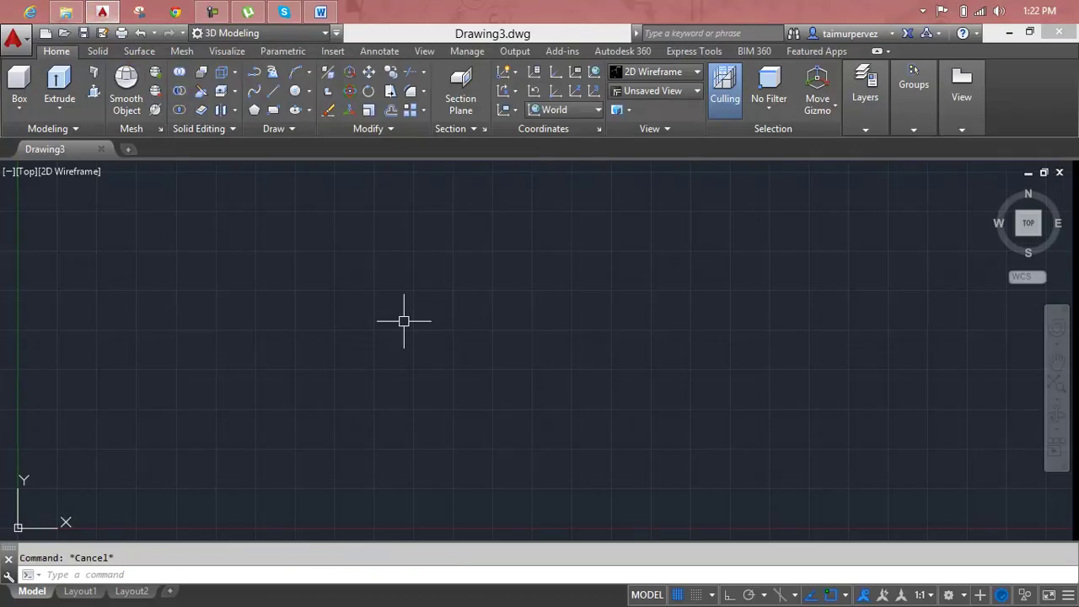
type("pol")
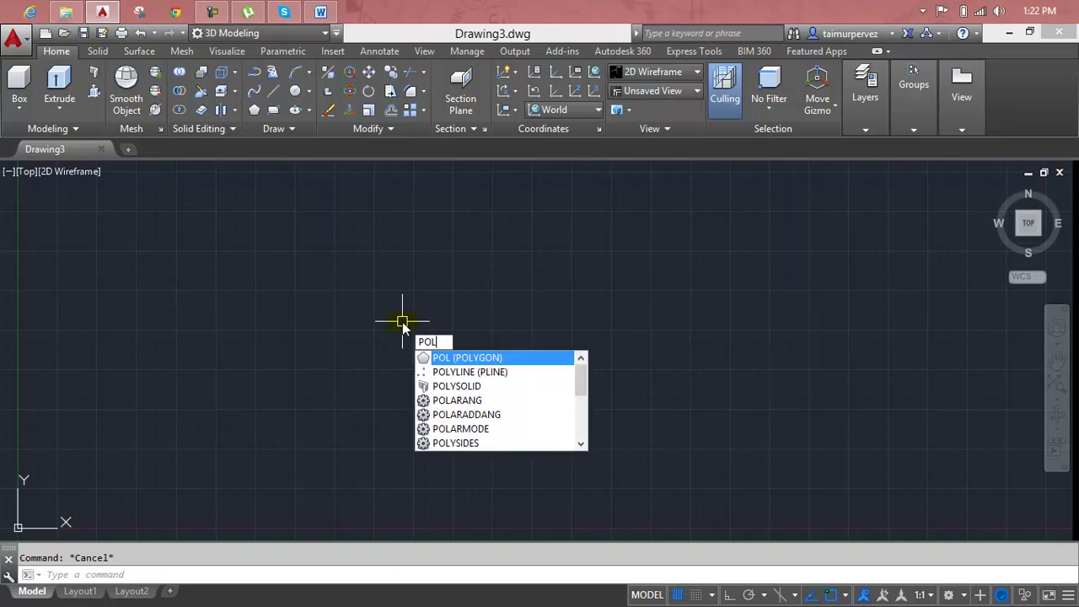
key("Return")
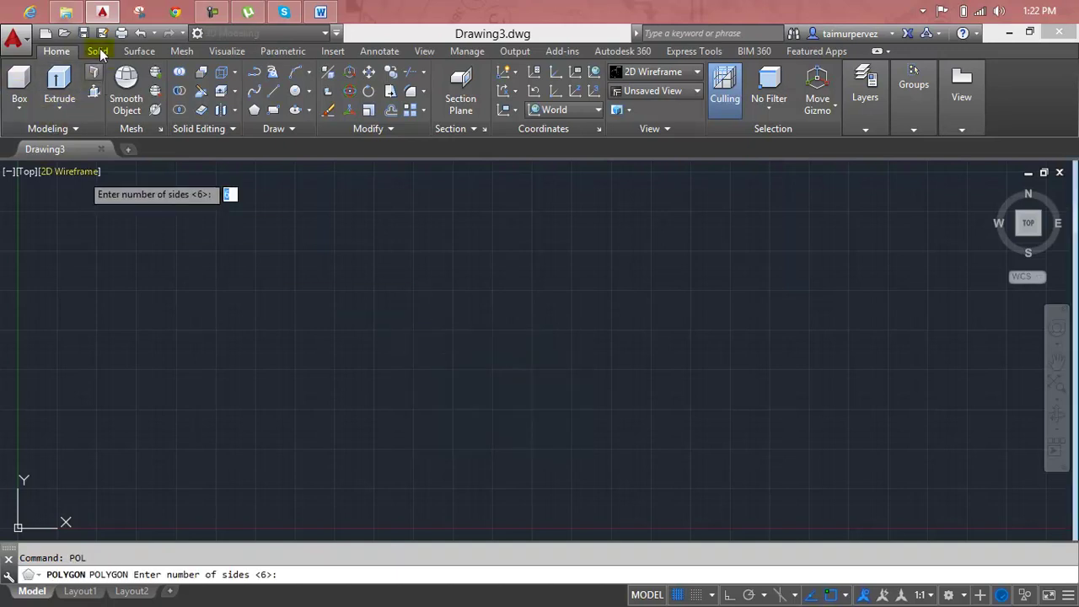
left_click(288, 126)
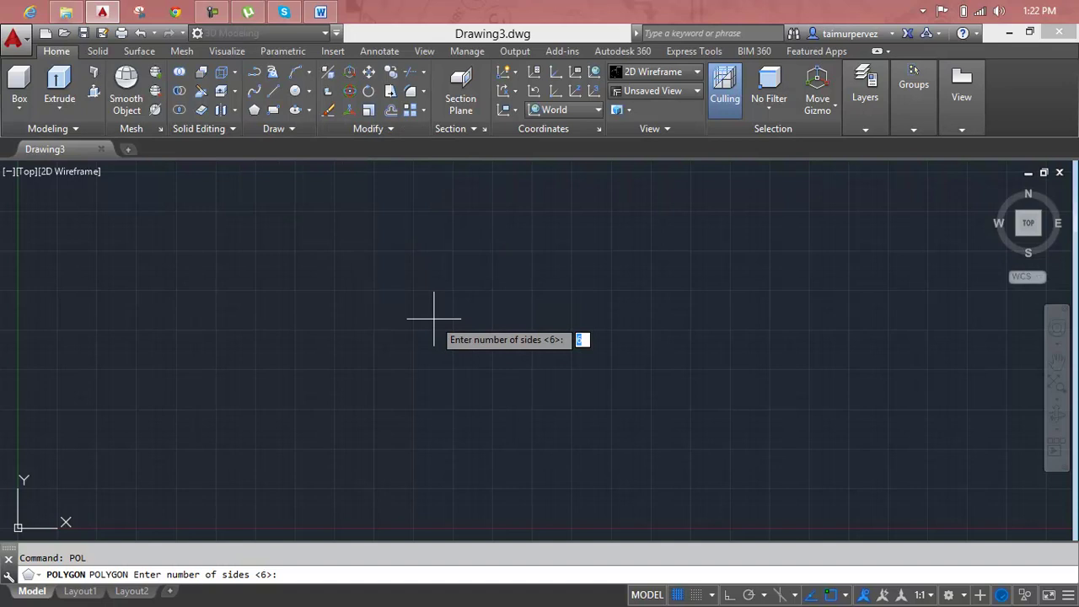
type("6")
key("Return")
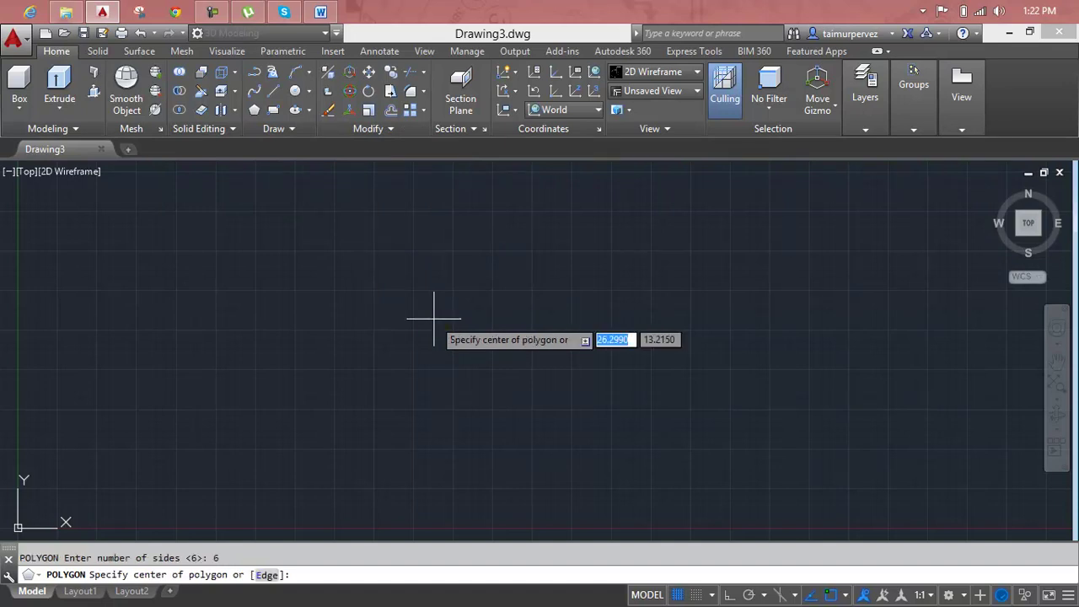
left_click(428, 279)
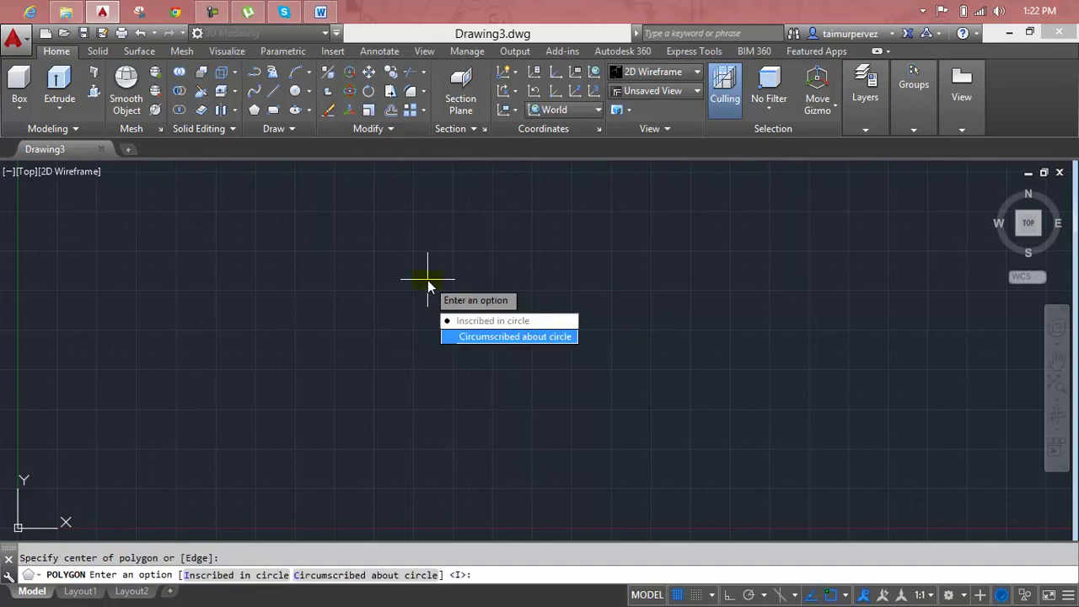
left_click(463, 338)
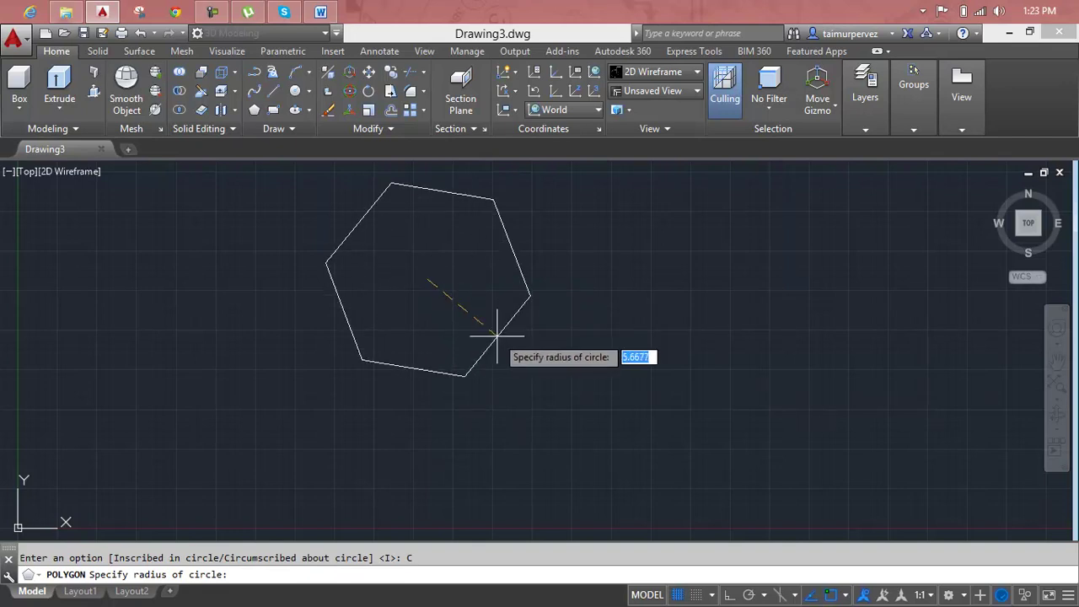
type("24")
key("Return")
- Zoom to extents and pan so the hexagon sits centred in view
key("Escape")
type("z")
key("Return")
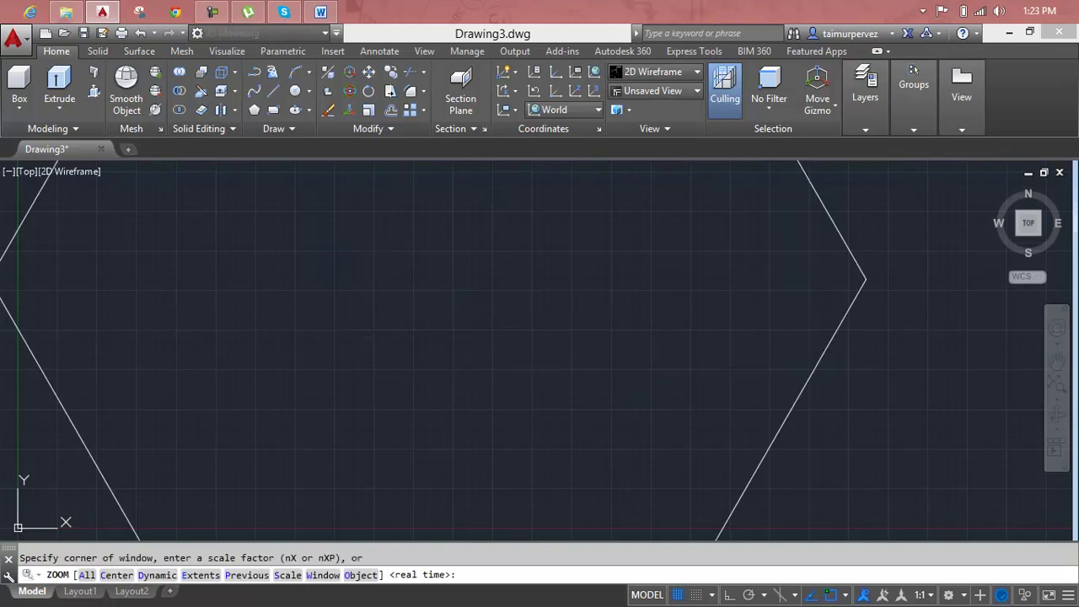
type("e")
key("Return")
scroll(497, 334, "down", 1)
middle_click_drag(497, 335, 422, 330)
key("Escape")
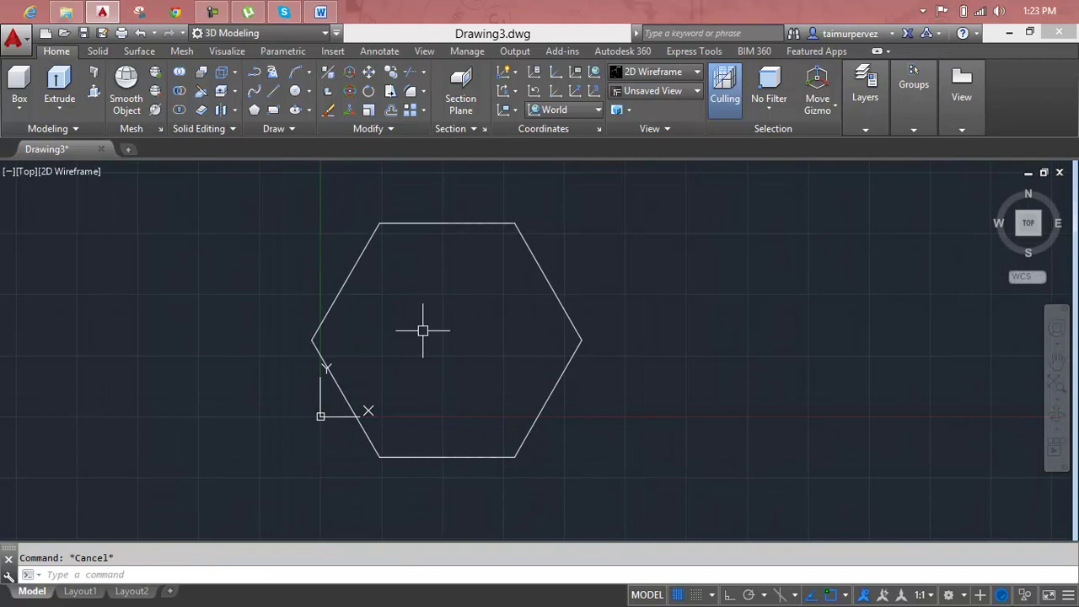
mouse_move(993, 194)
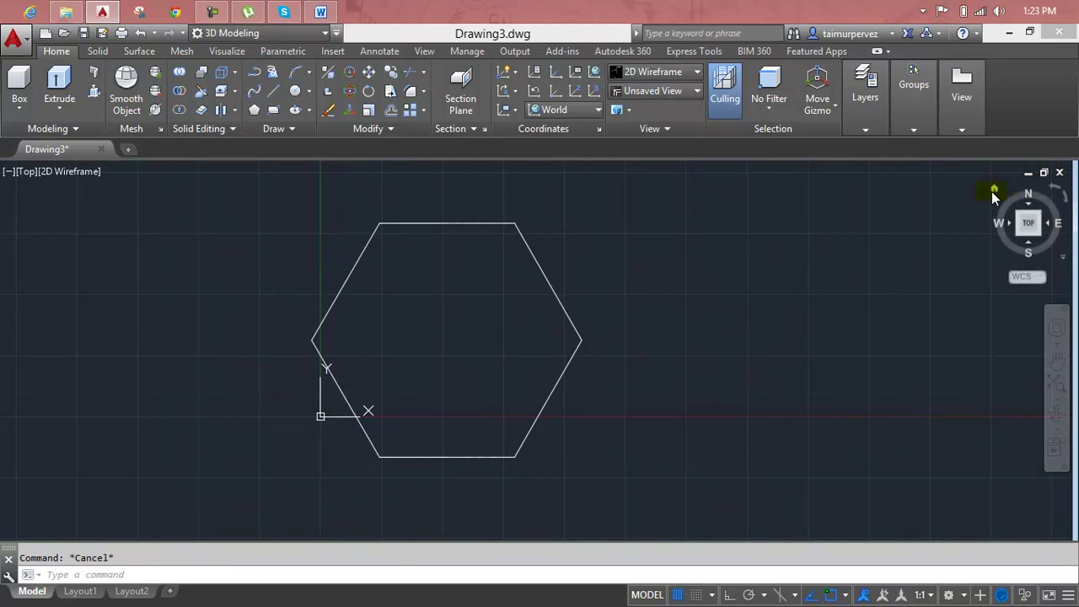
- Switch the view to SE Isometric
left_click(670, 87)
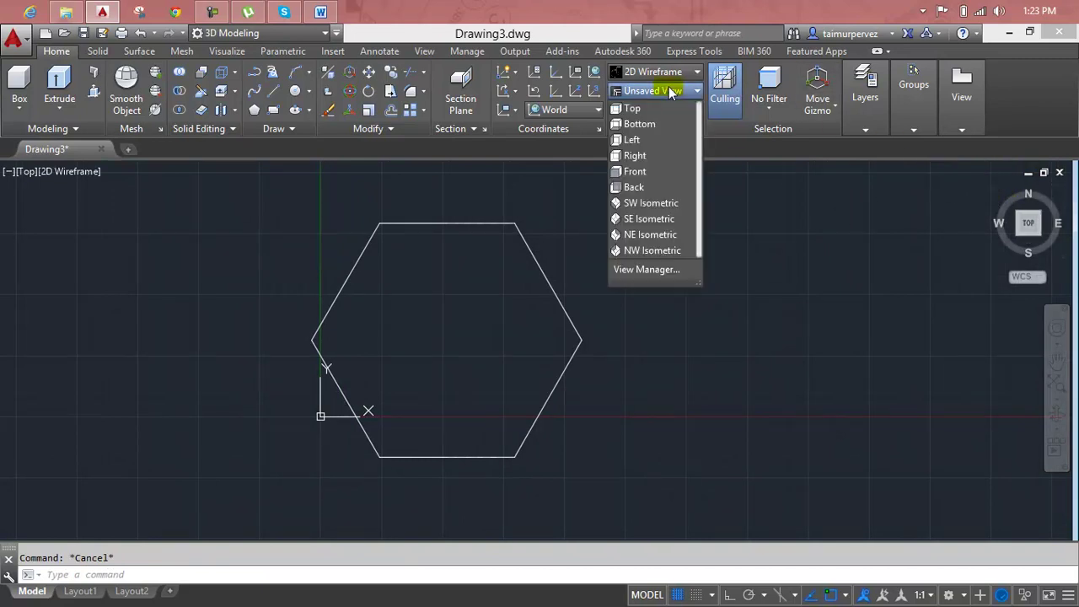
left_click(646, 221)
scroll(614, 298, "down", 2)
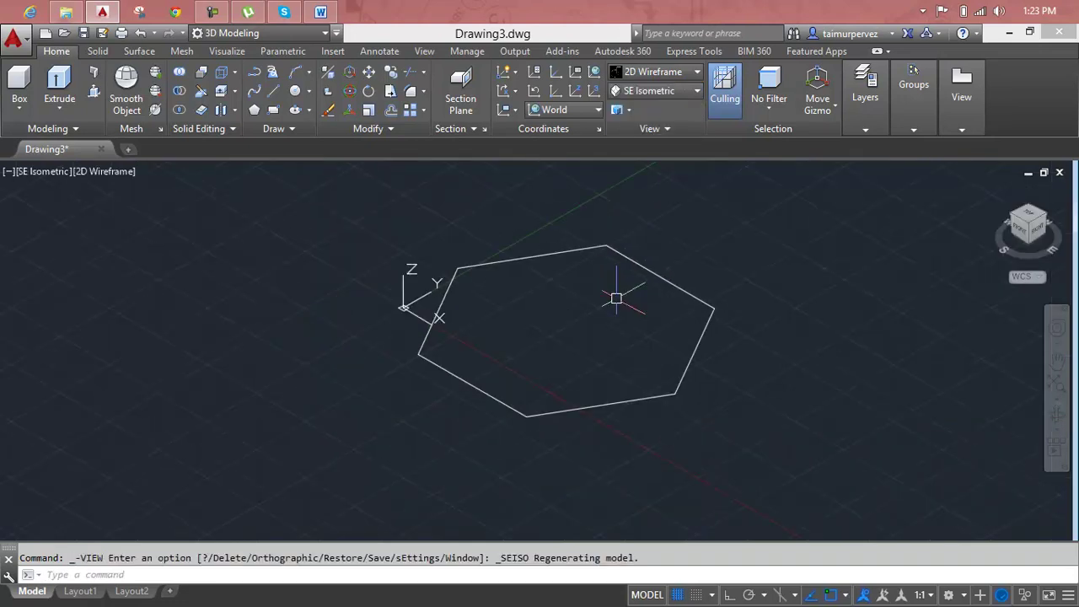
key("Escape")
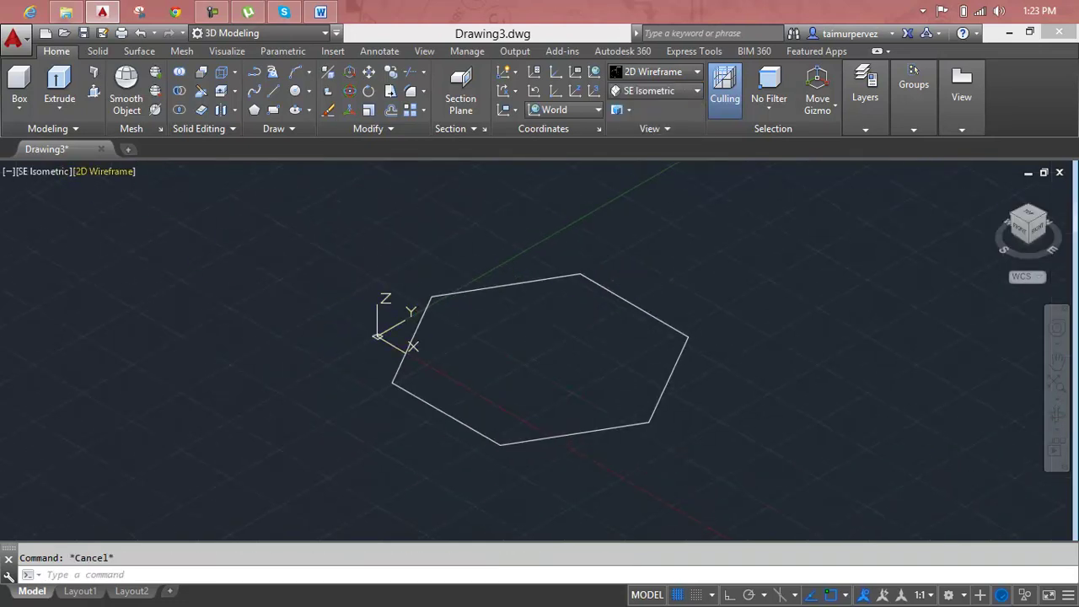
- Press-pull the hexagon upward into a solid prism, entering a height of 20
left_click(59, 80)
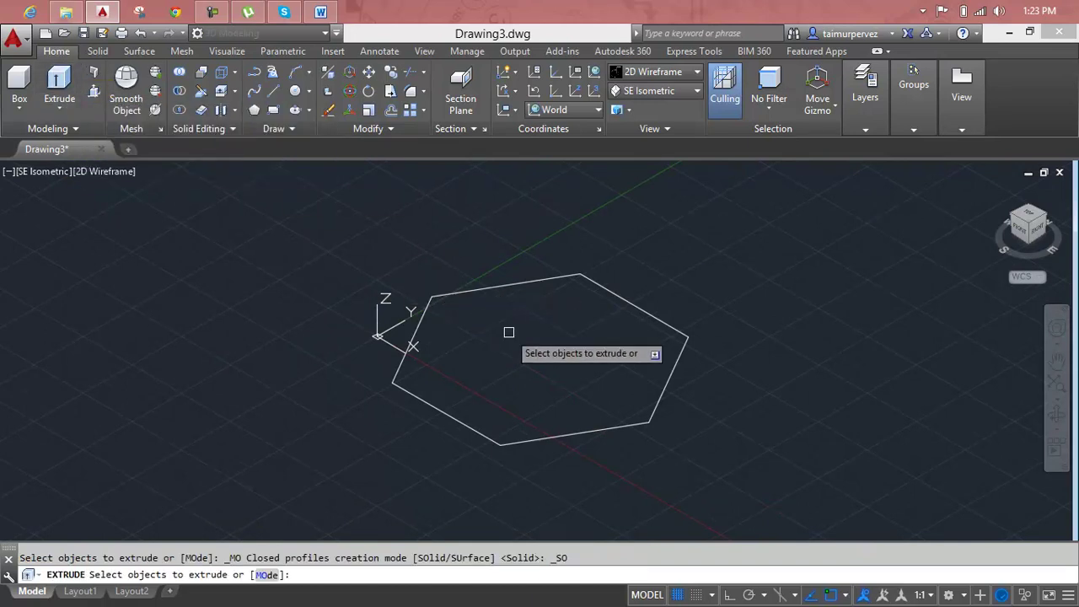
left_click(488, 287)
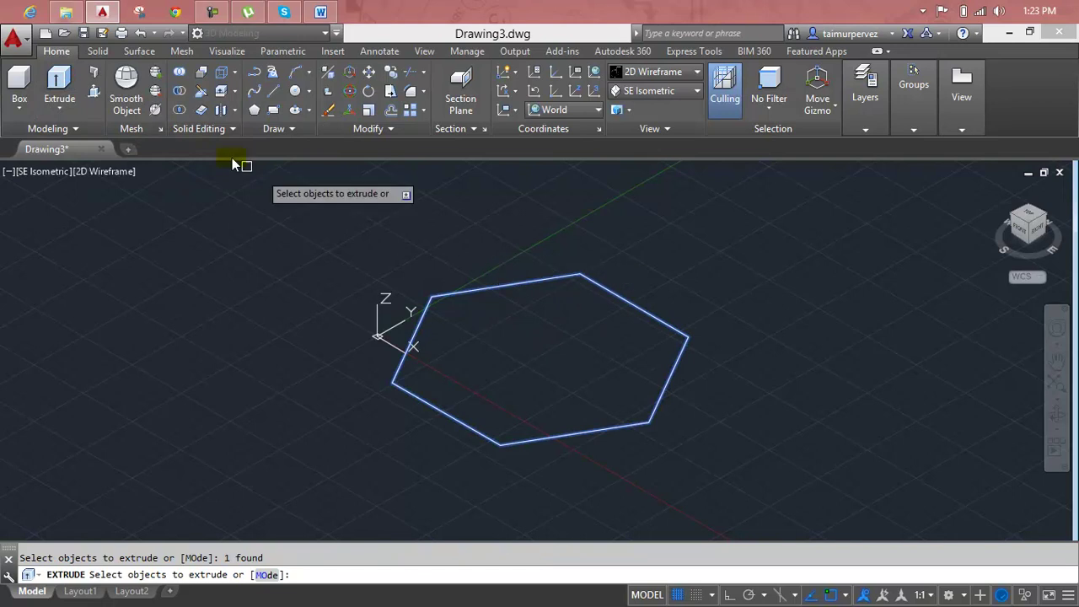
key("Escape")
left_click(94, 88)
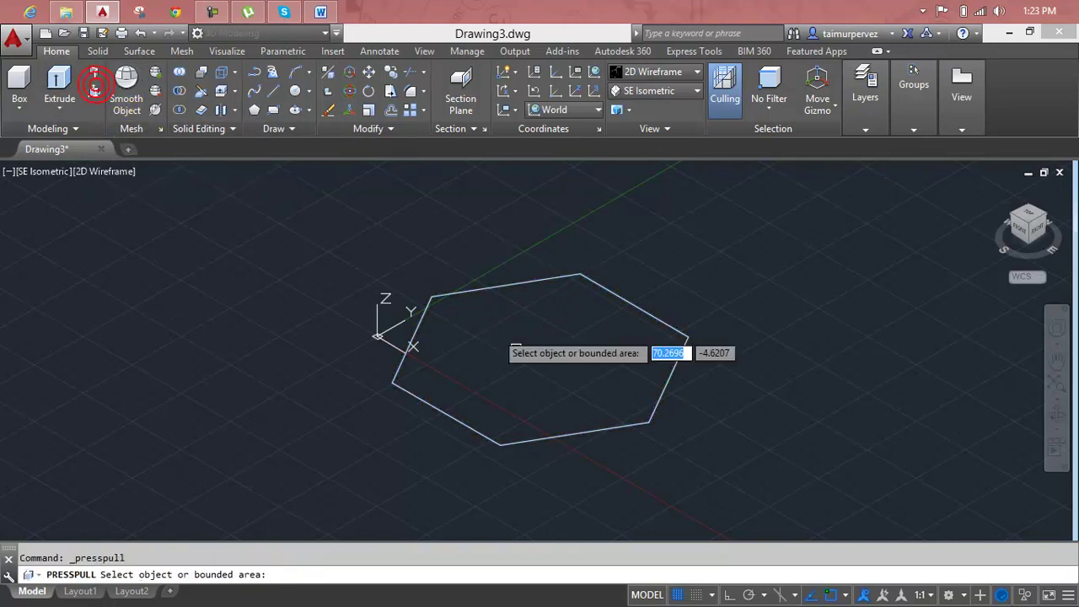
left_click(527, 354)
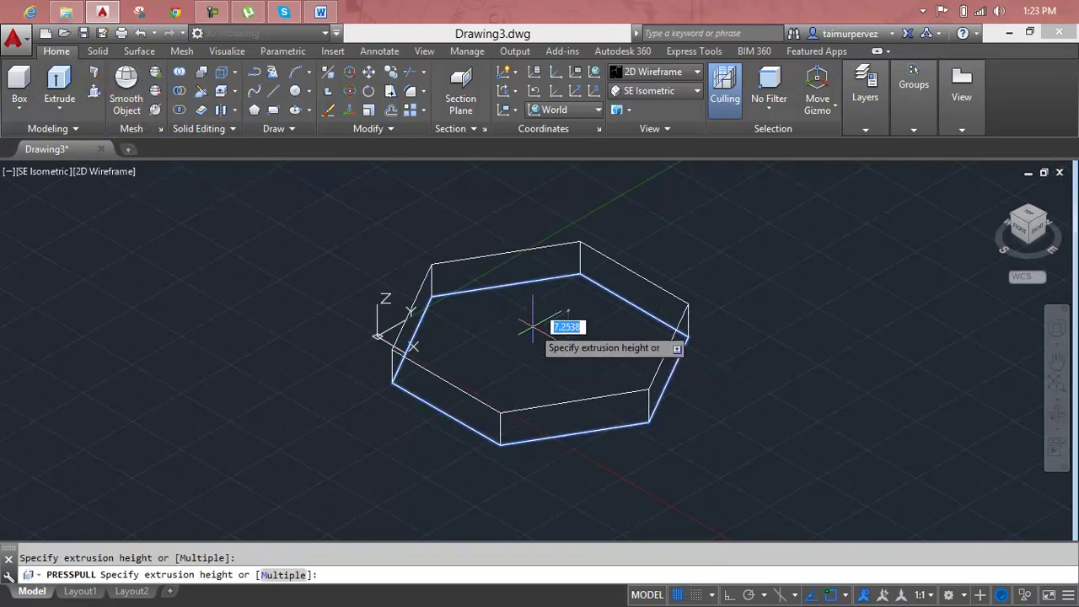
type("20")
key("Return")
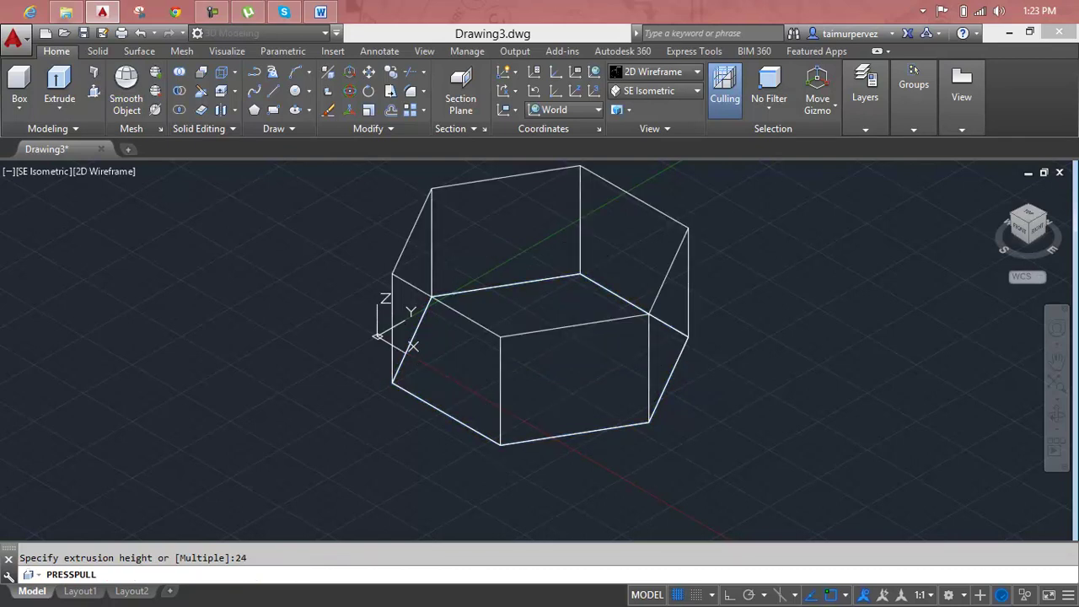
scroll(509, 340, "down", 2)
mouse_move(508, 340)
middle_mouse_down()
mouse_move(449, 323)
mouse_move(466, 289)
middle_mouse_up()
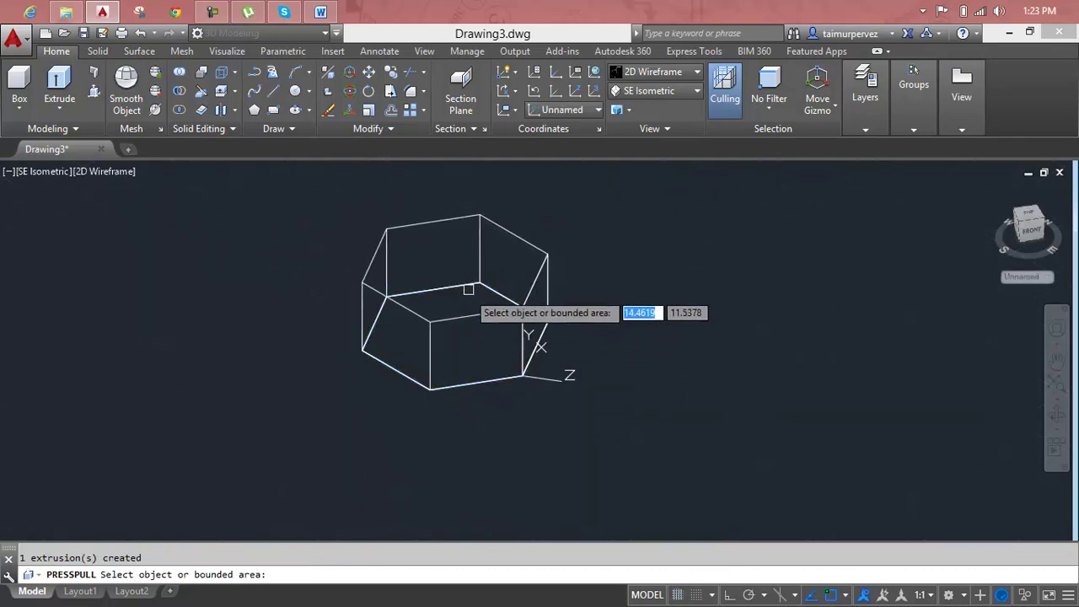
key("Escape")
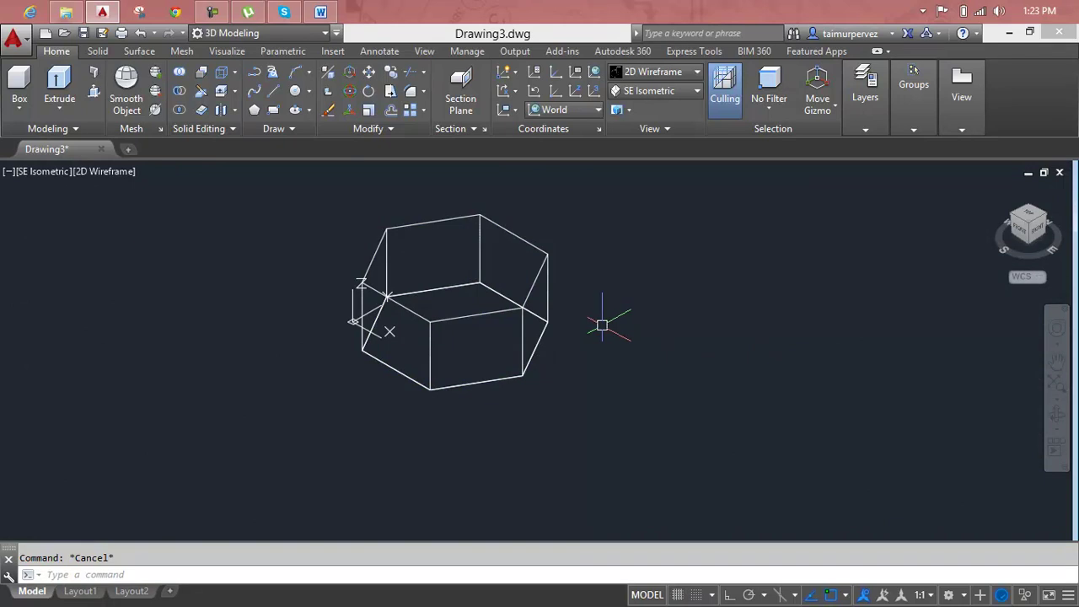
scroll(360, 318, "up", 2)
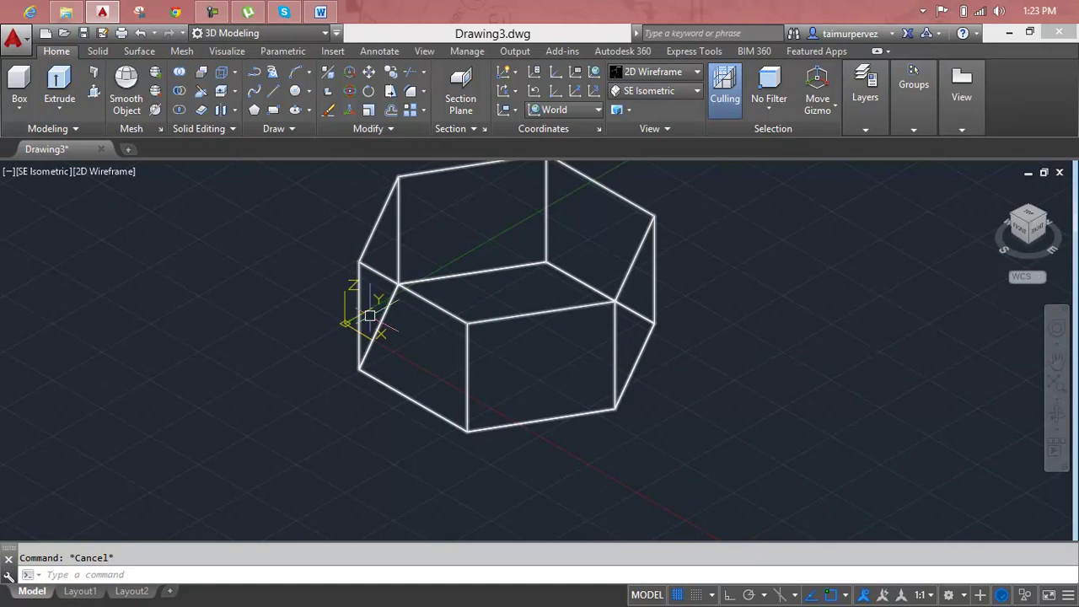
- Turn off the UCS icon display at the origin in the UCS settings
type("uc")
key("Return")
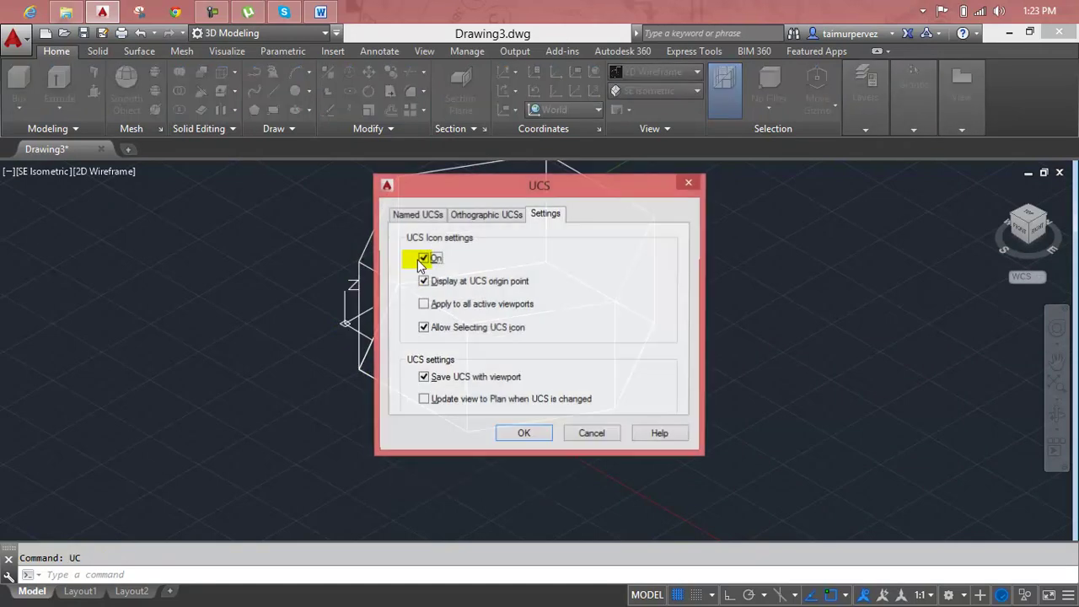
left_click(424, 281)
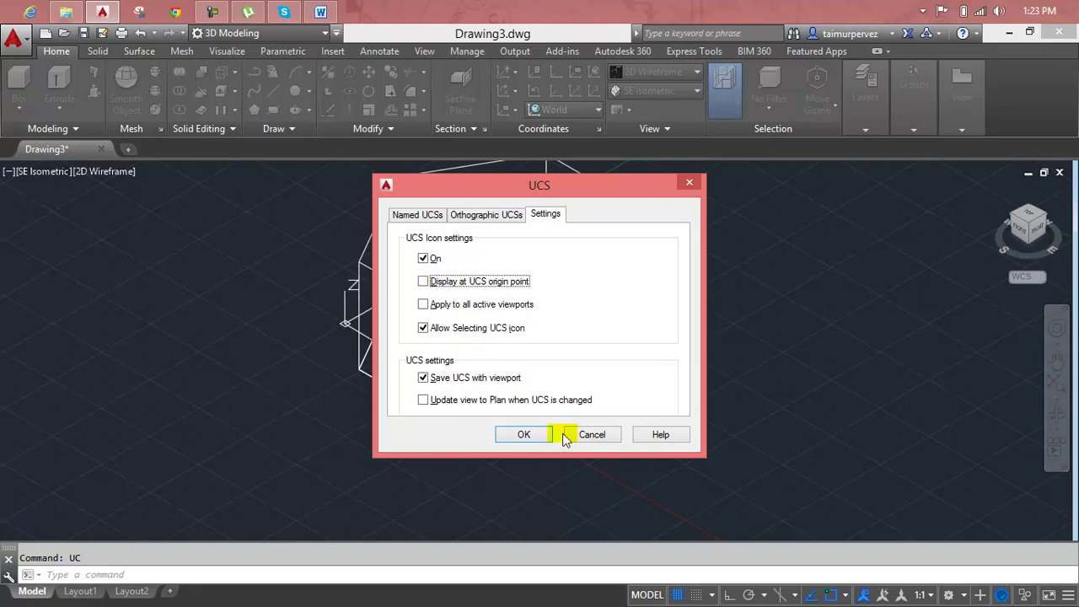
left_click(531, 435)
- Pan the view so the prism's top face is centred in the drawing area
middle_click_drag(485, 327, 477, 351)
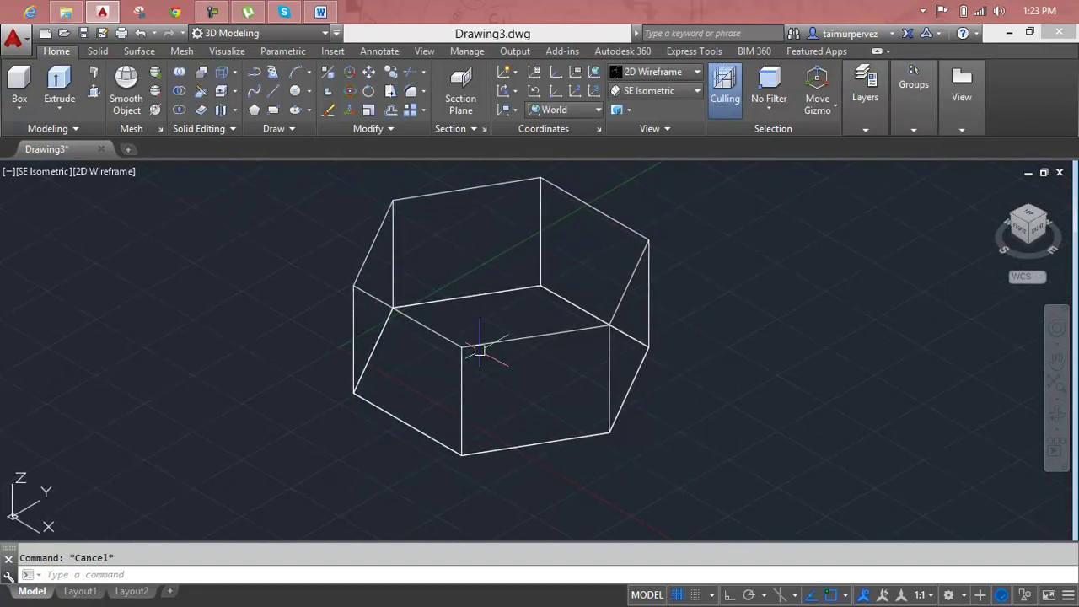
scroll(339, 304, "up", 2)
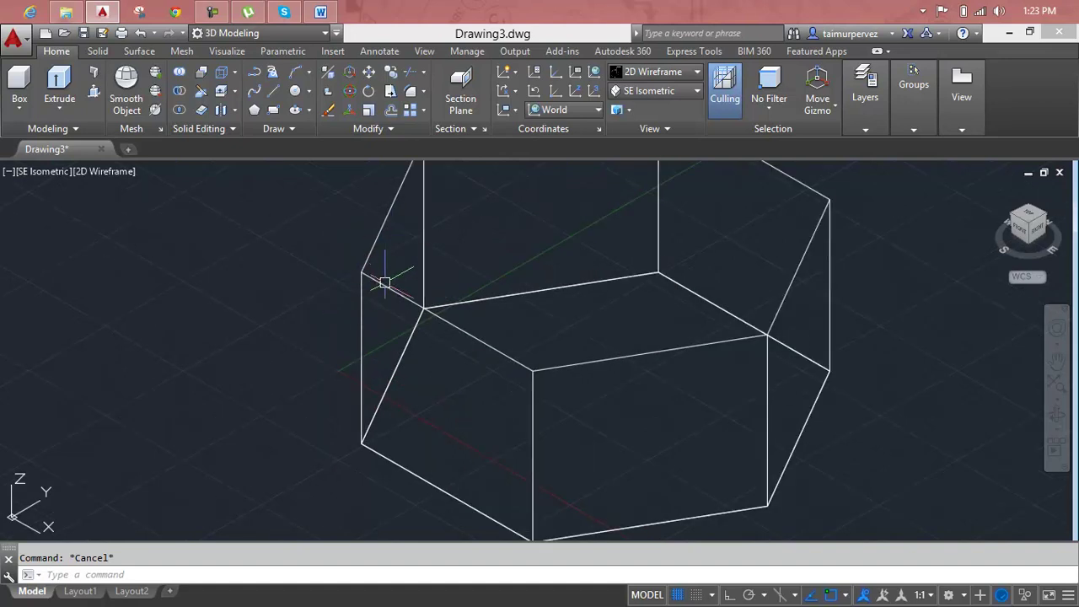
middle_click_drag(381, 284, 380, 299)
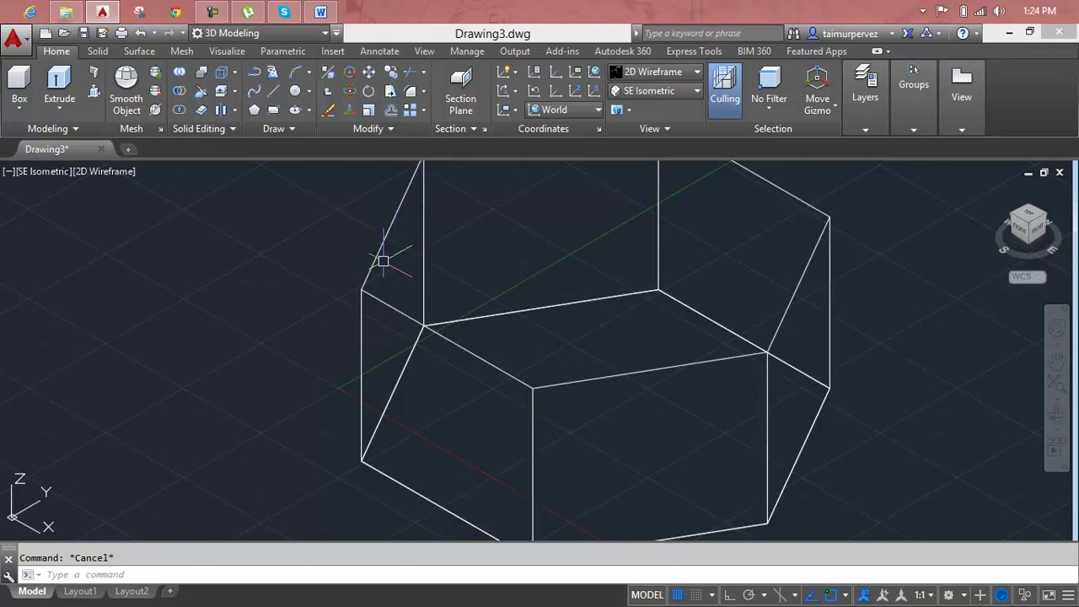
middle_click_drag(380, 261, 319, 295)
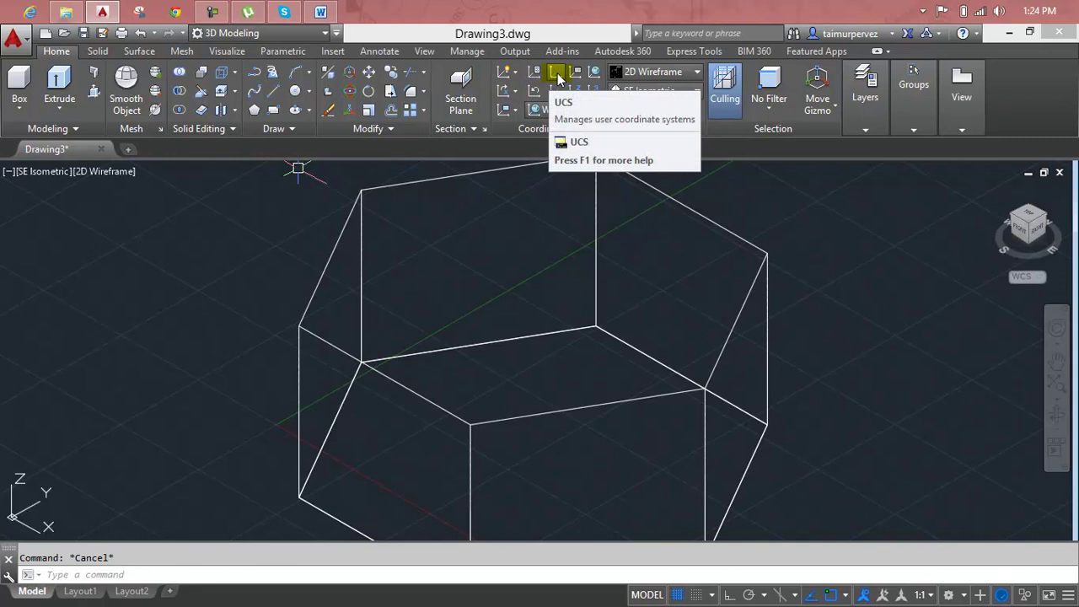
- Define a 3-point UCS: origin at top-left corner, X down the vertical edge, Y to far top corner
left_click(557, 76)
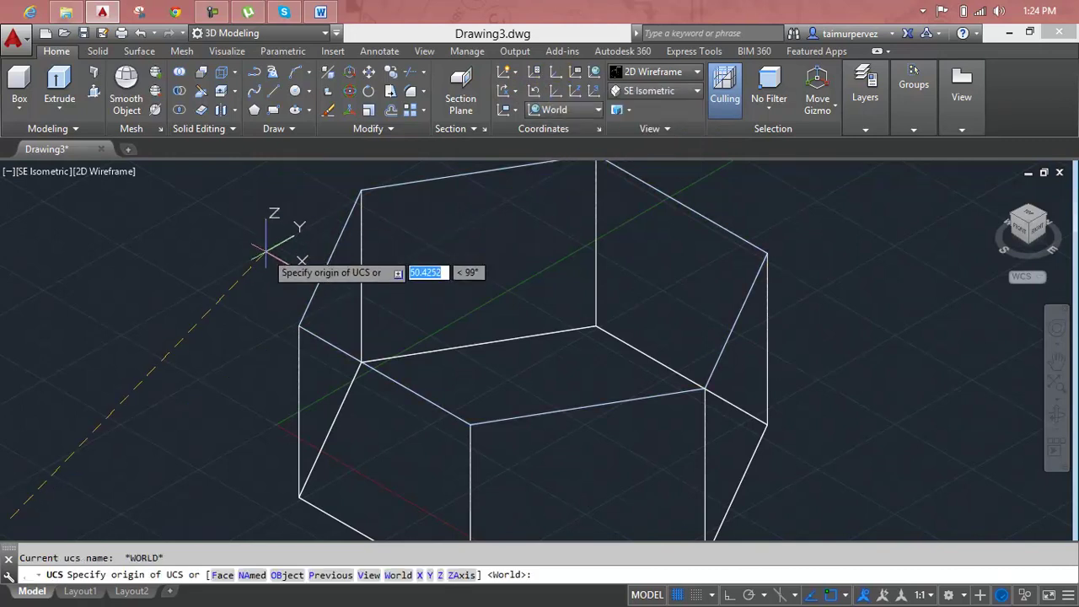
type("3")
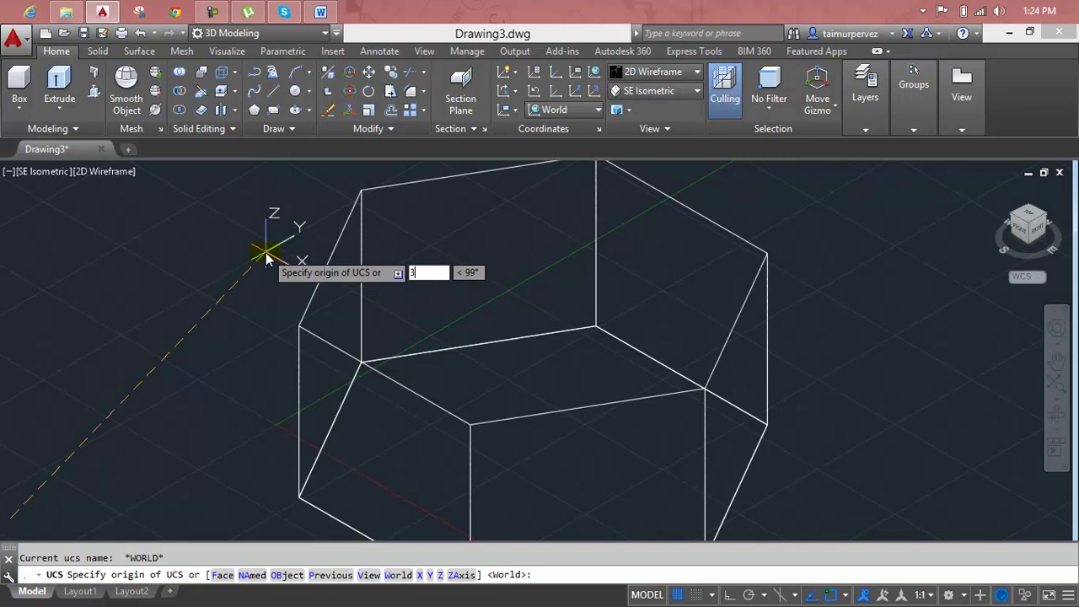
type("p")
key("Return")
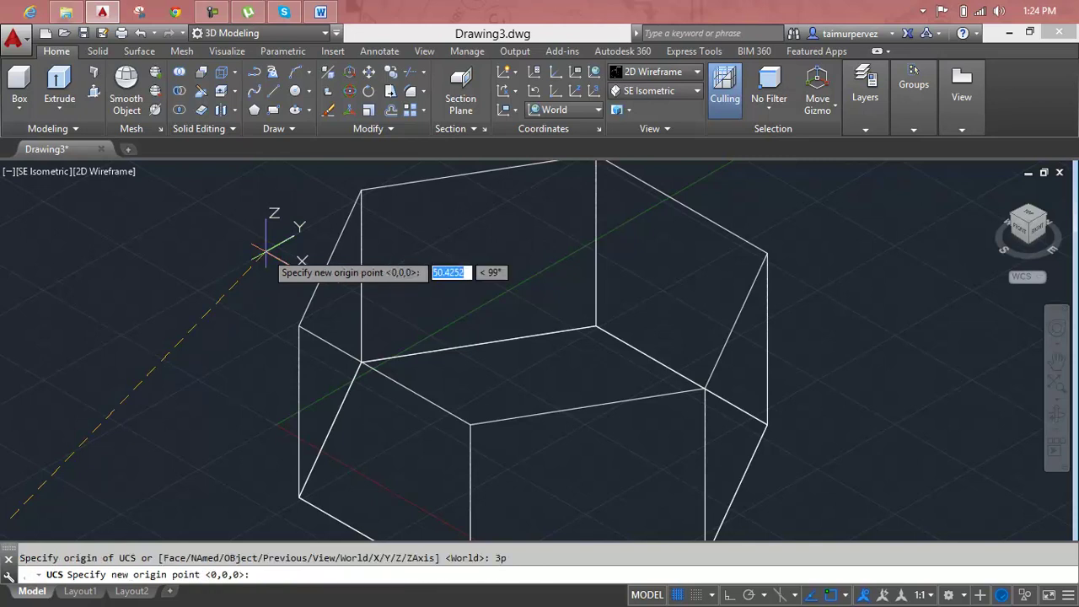
left_click(299, 326)
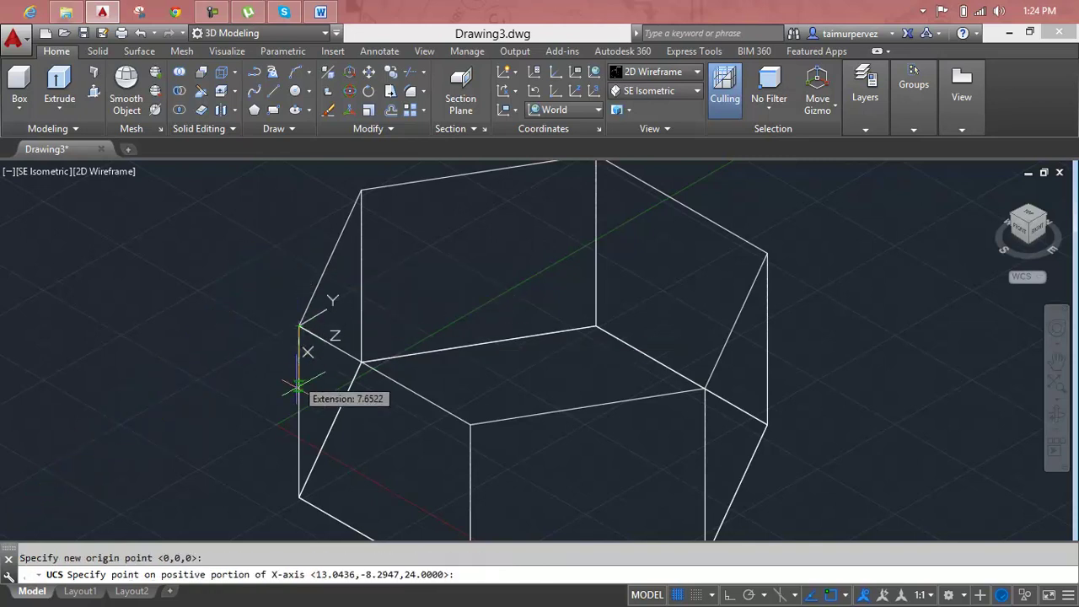
left_click(300, 497)
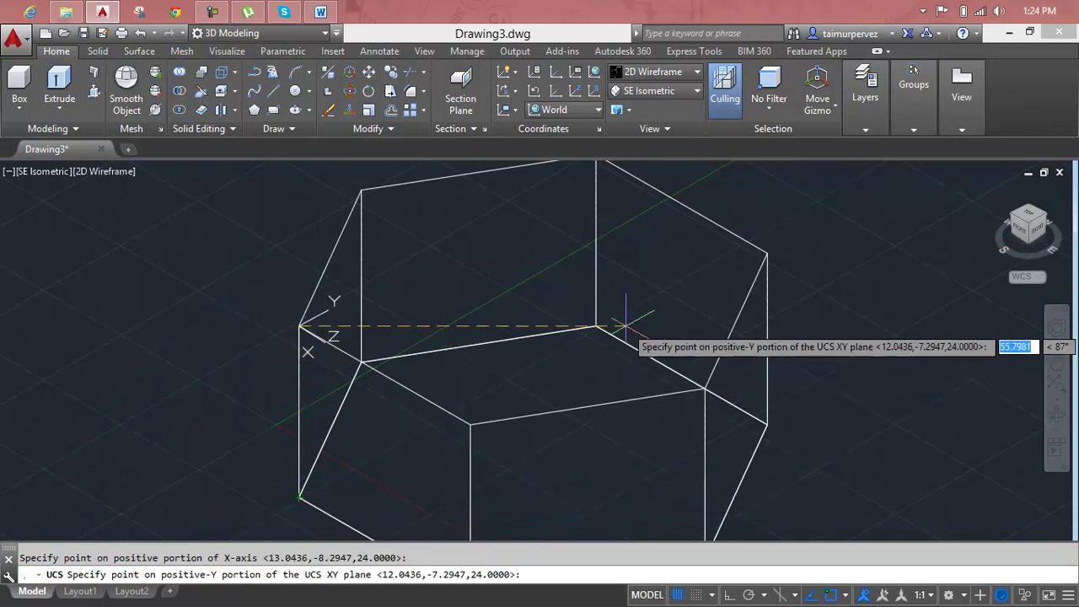
left_click(766, 254)
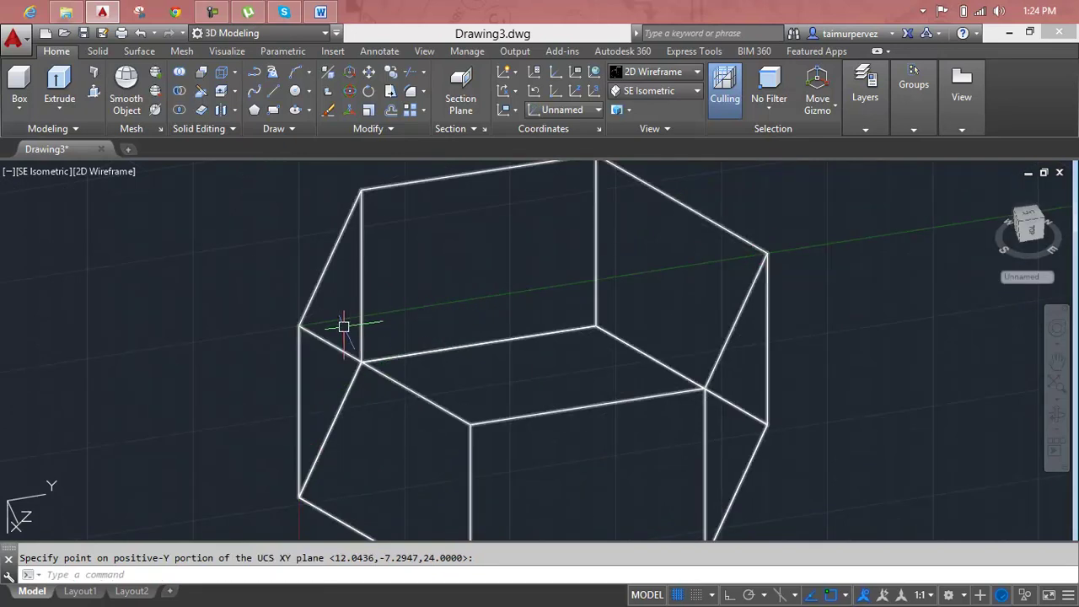
scroll(345, 322, "up", 2)
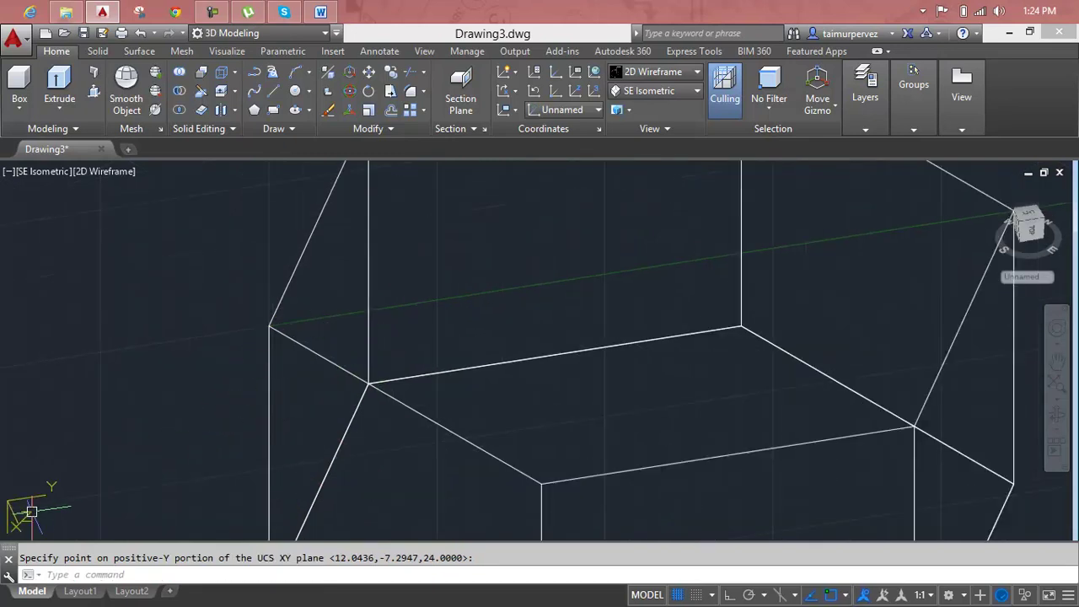
key("Escape")
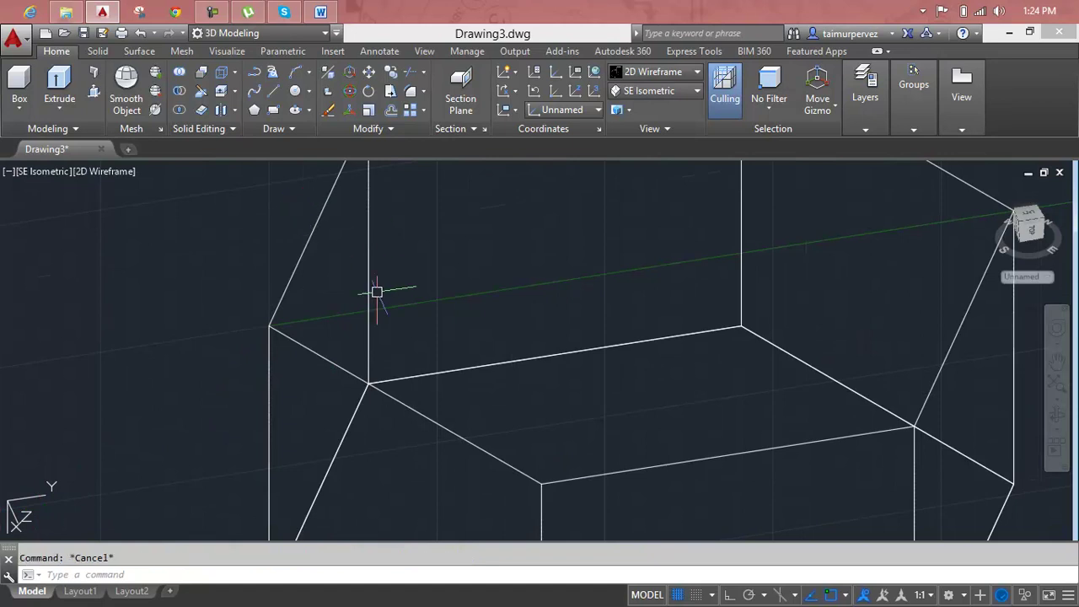
type("l")
key("Return")
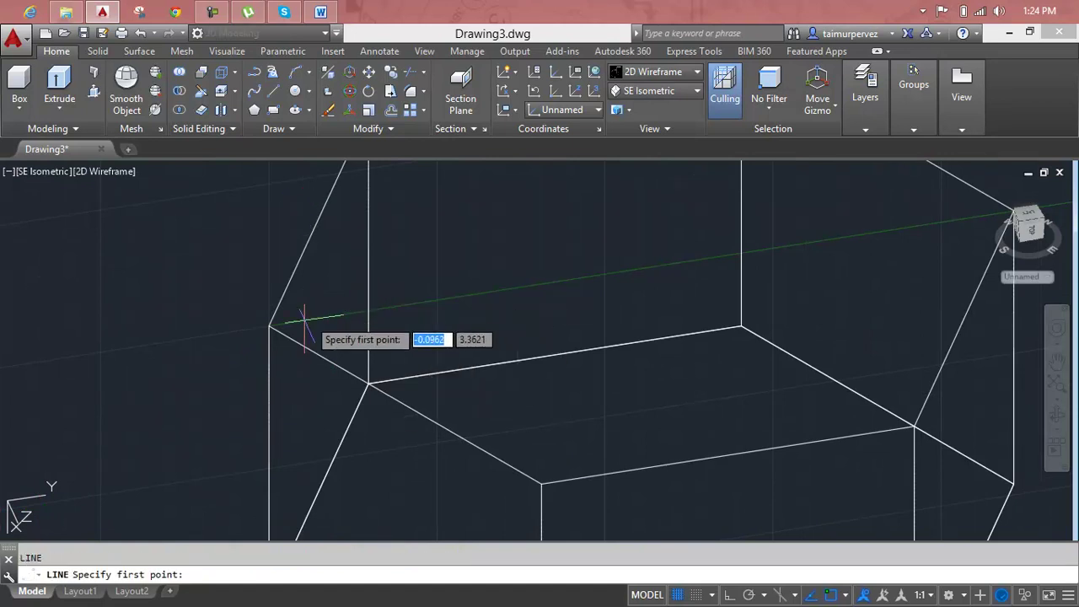
left_click(270, 325)
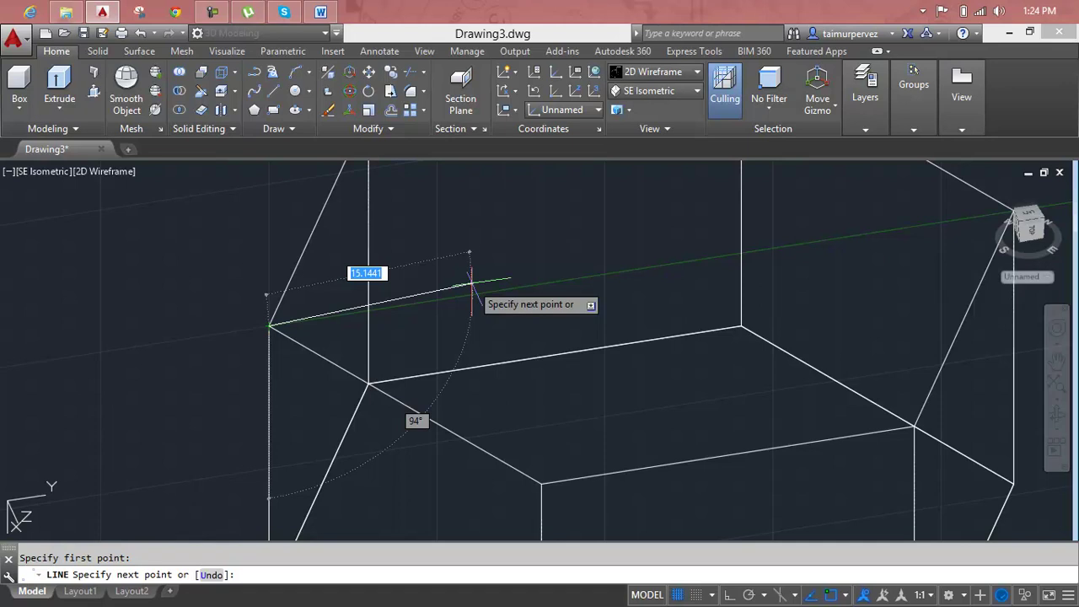
key("F8")
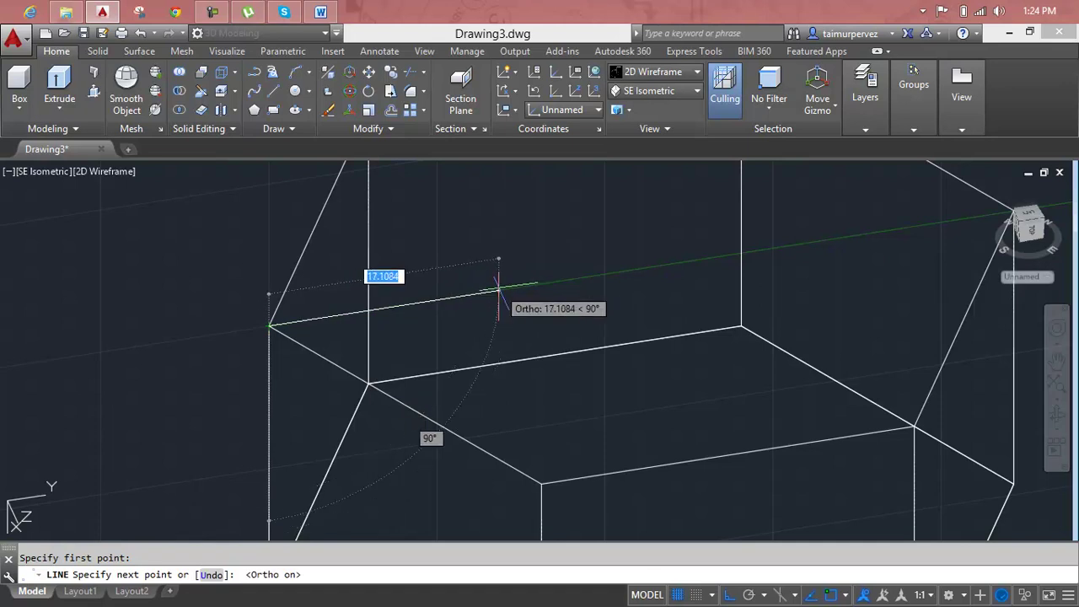
type("5")
key("Return")
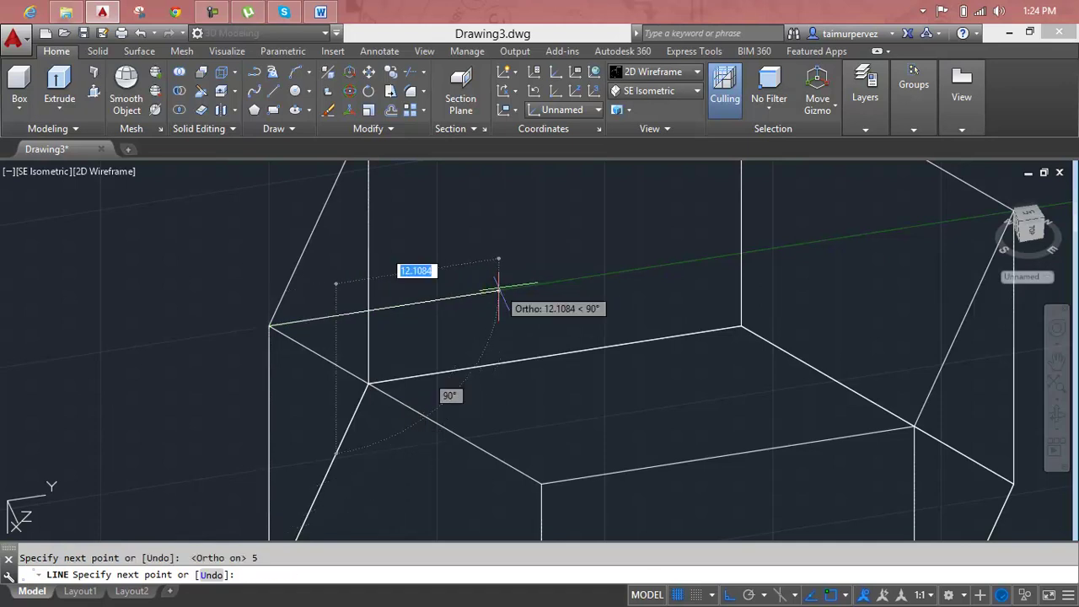
key("Escape")
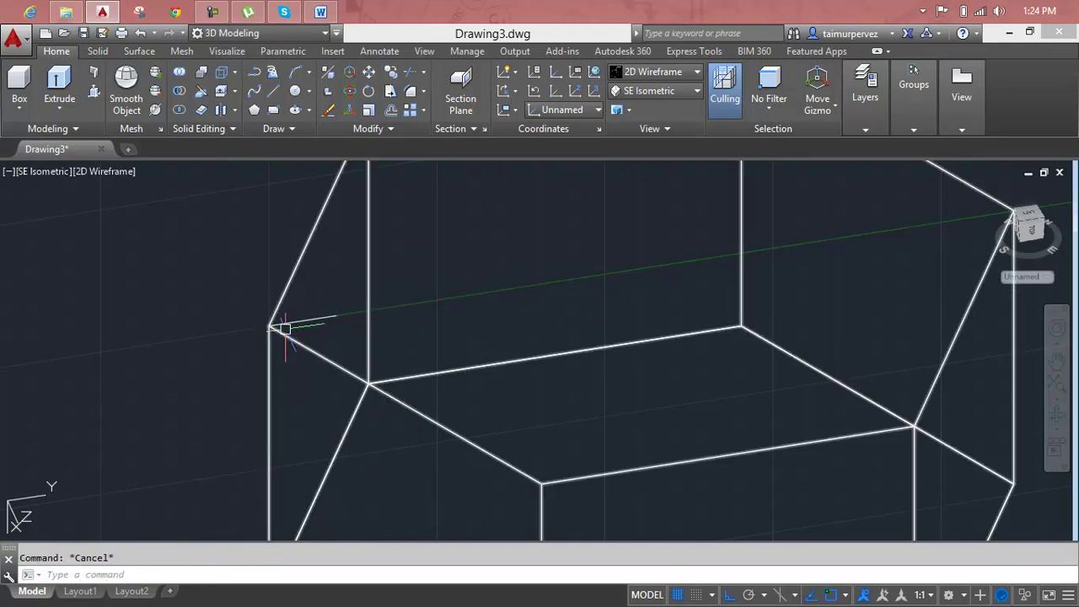
left_click(291, 319)
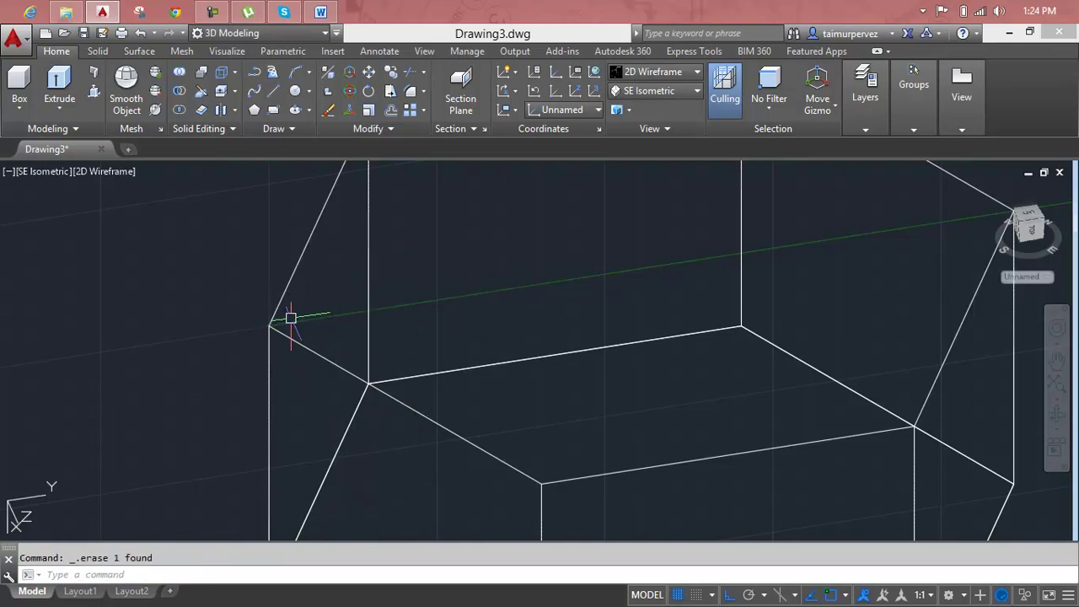
scroll(290, 318, "up", 2)
scroll(321, 296, "up", 2)
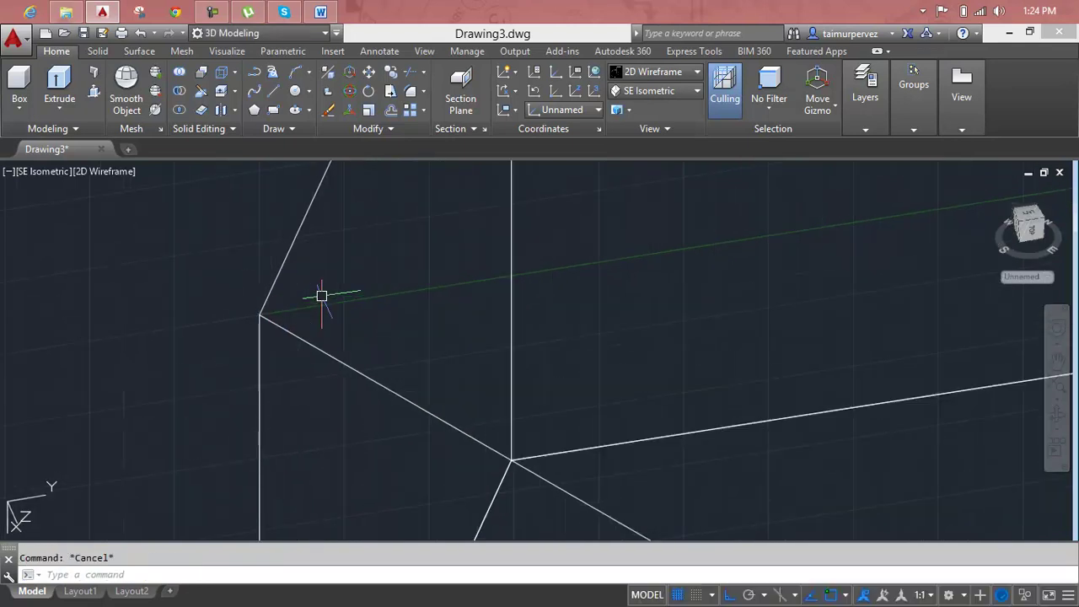
type("PL")
- Draw a 5-unit line and a 3-unit segment closing back to it, forming a triangle at the prism's top corner
key("Return")
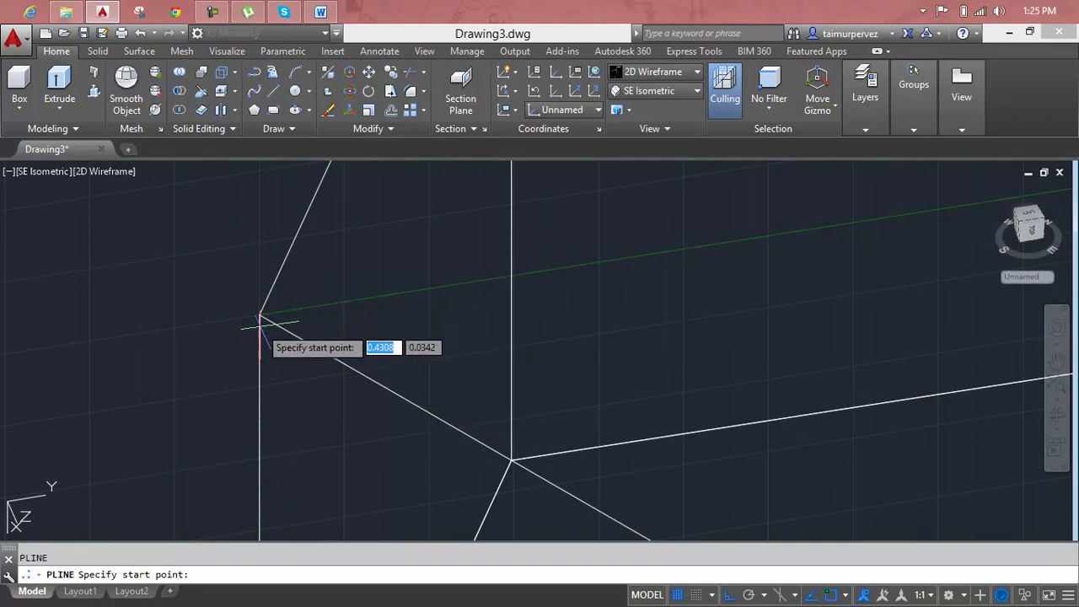
left_click(258, 314)
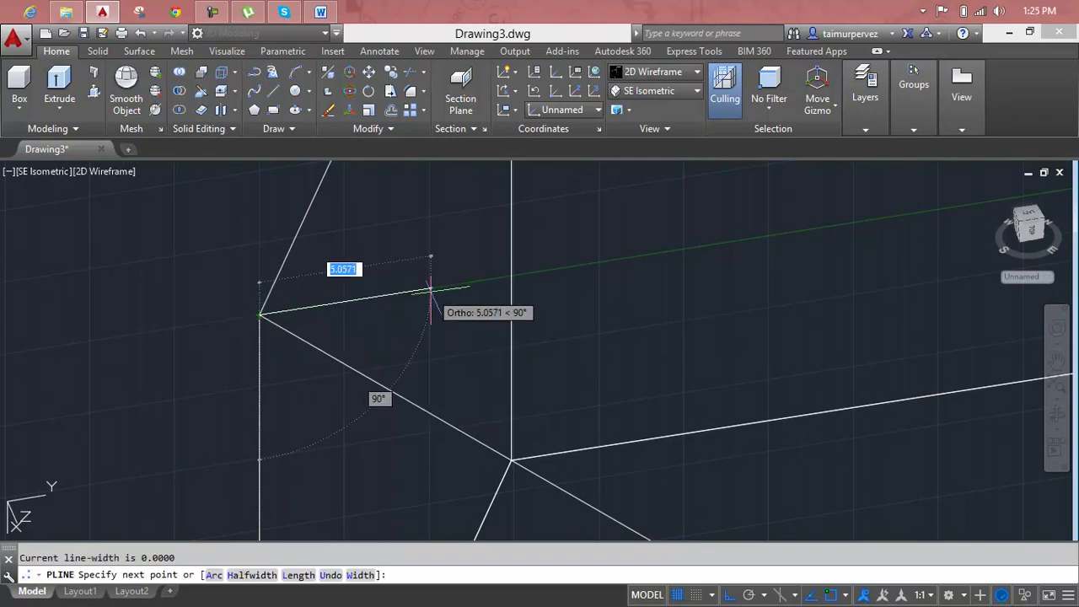
type("5")
key("Return")
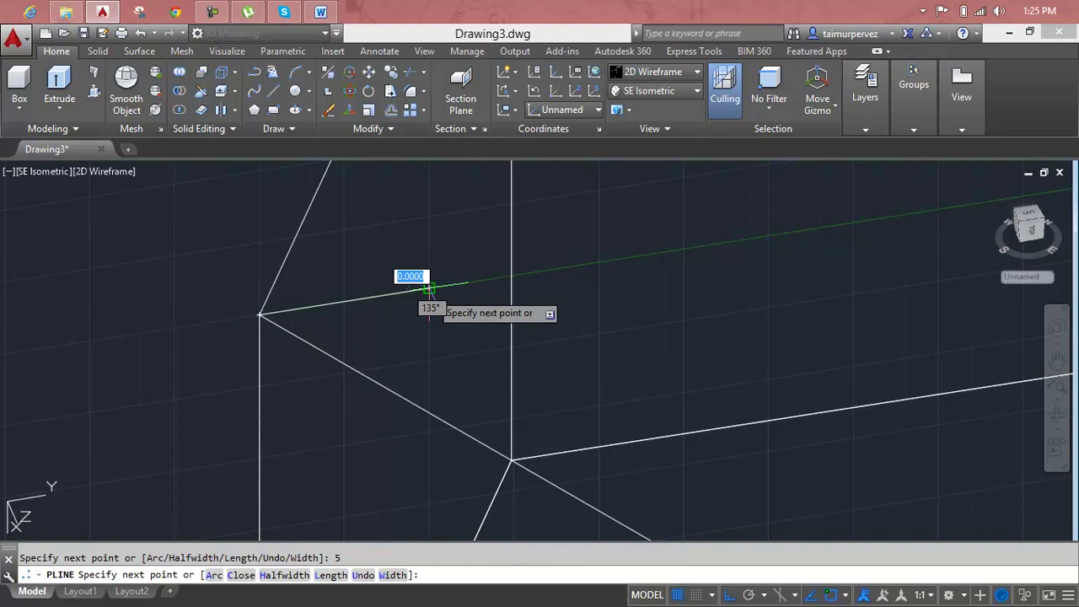
key("Return")
middle_click_drag(277, 315, 313, 256)
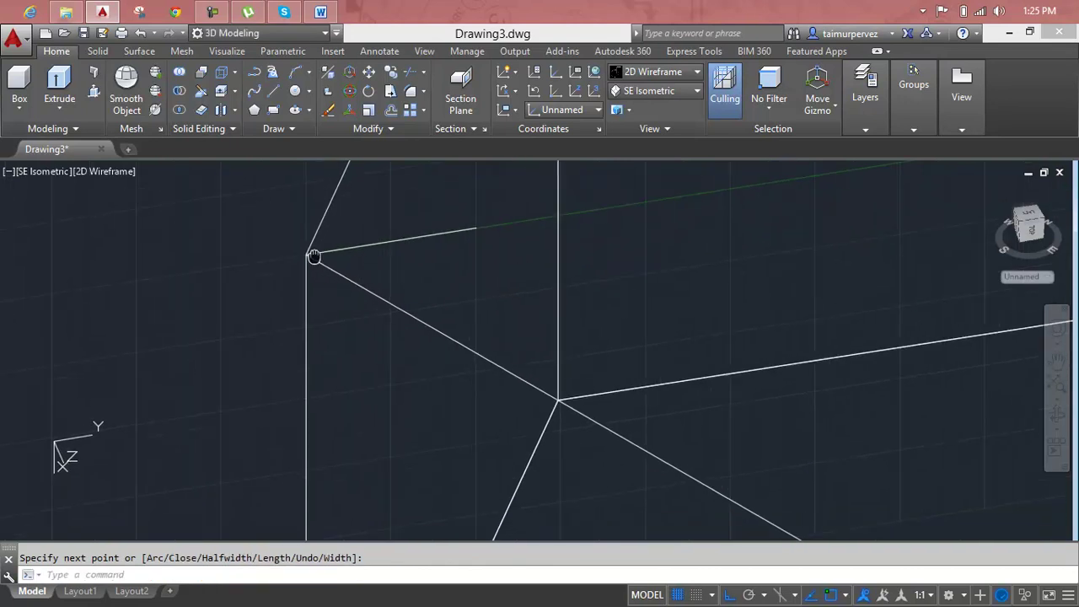
key("Return")
left_click(307, 254)
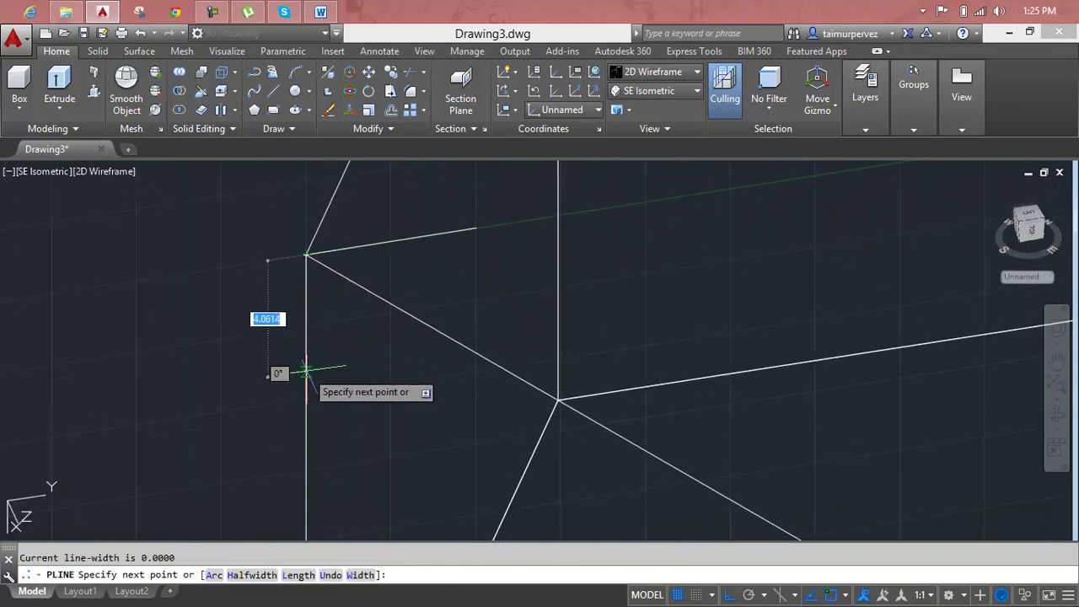
type("3")
key("Return")
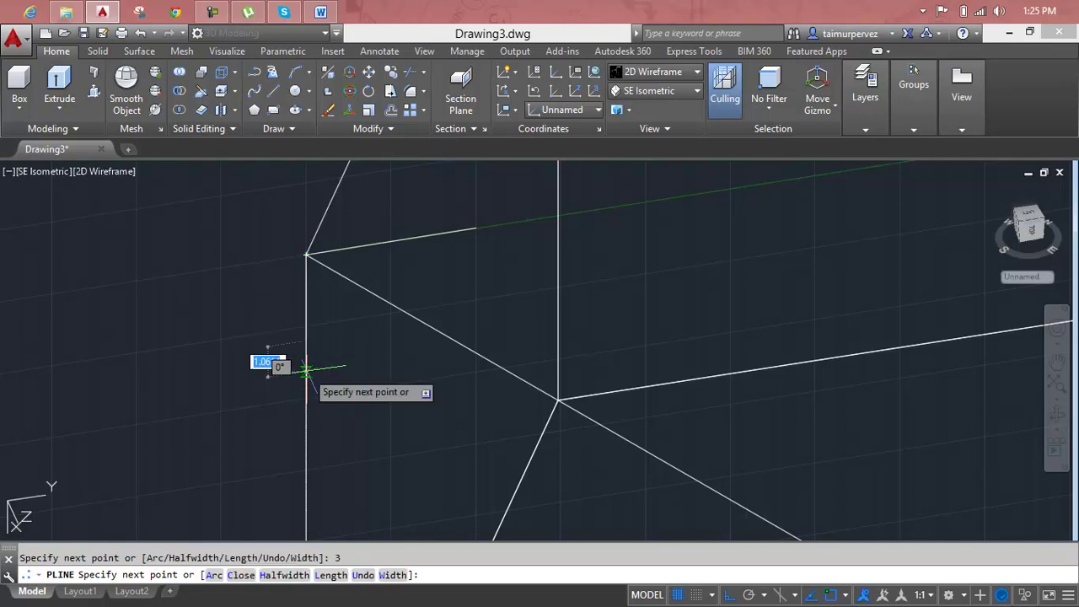
left_click(476, 227)
key("Escape")
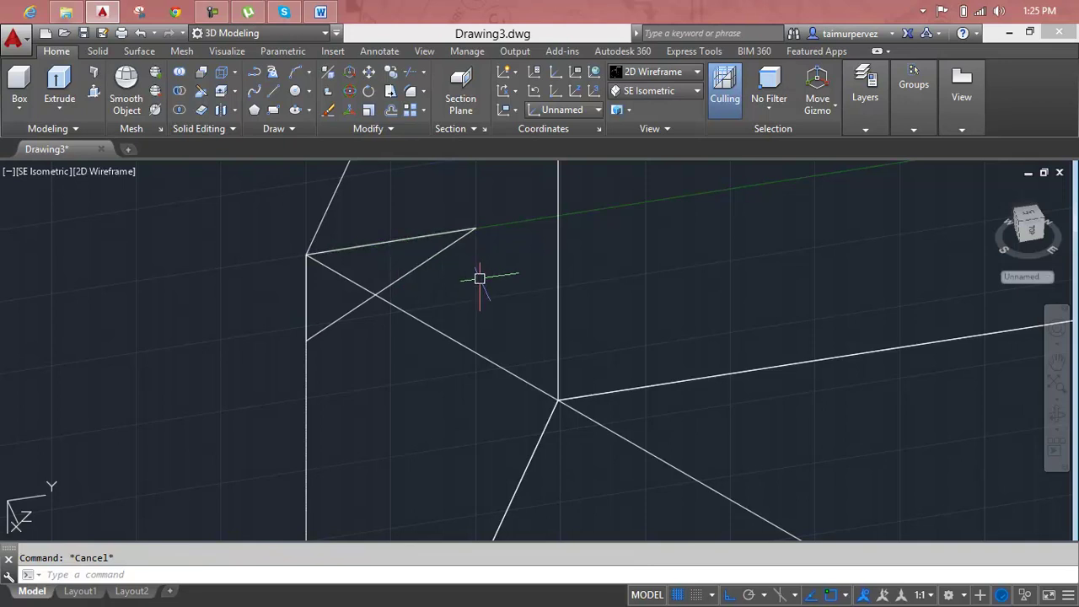
- Join the triangle's lines into one closed polyline with PEDIT Join
type("Pe")
key("Return")
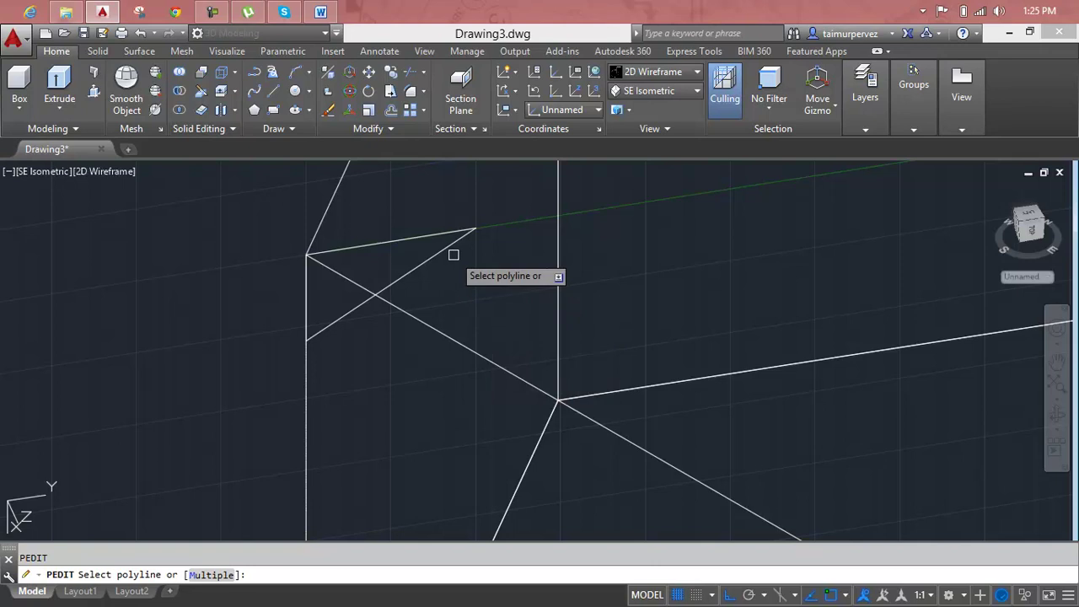
left_click(433, 253)
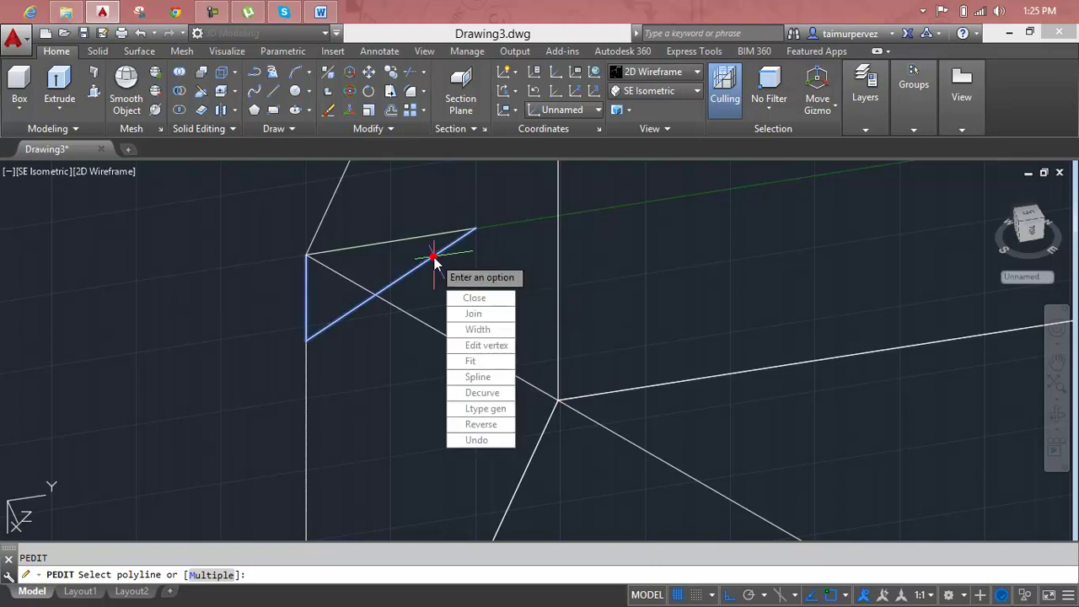
left_click(469, 314)
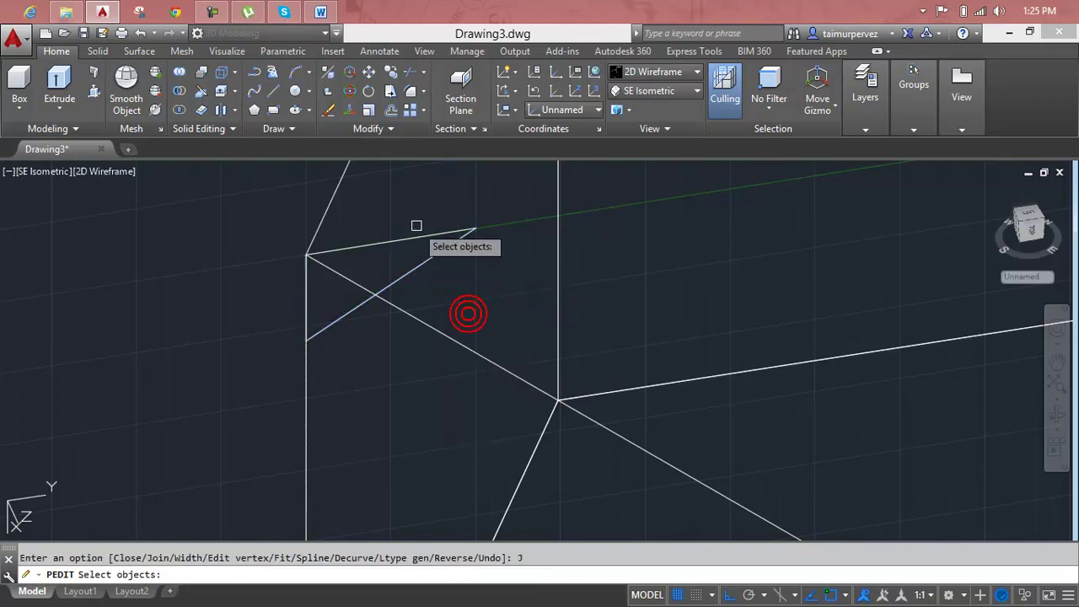
left_click(420, 237)
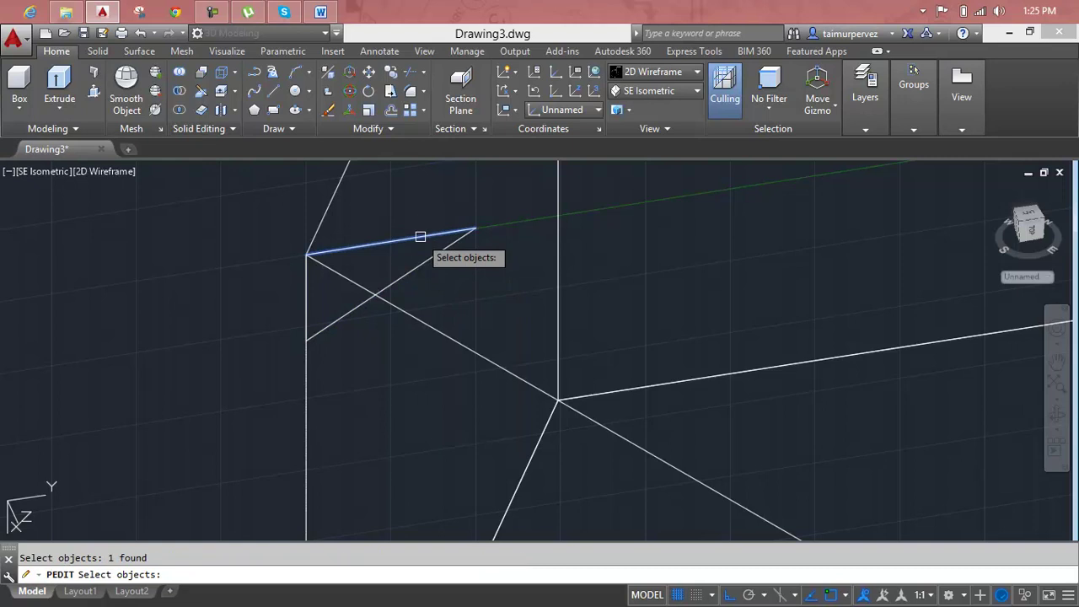
right_click(421, 239)
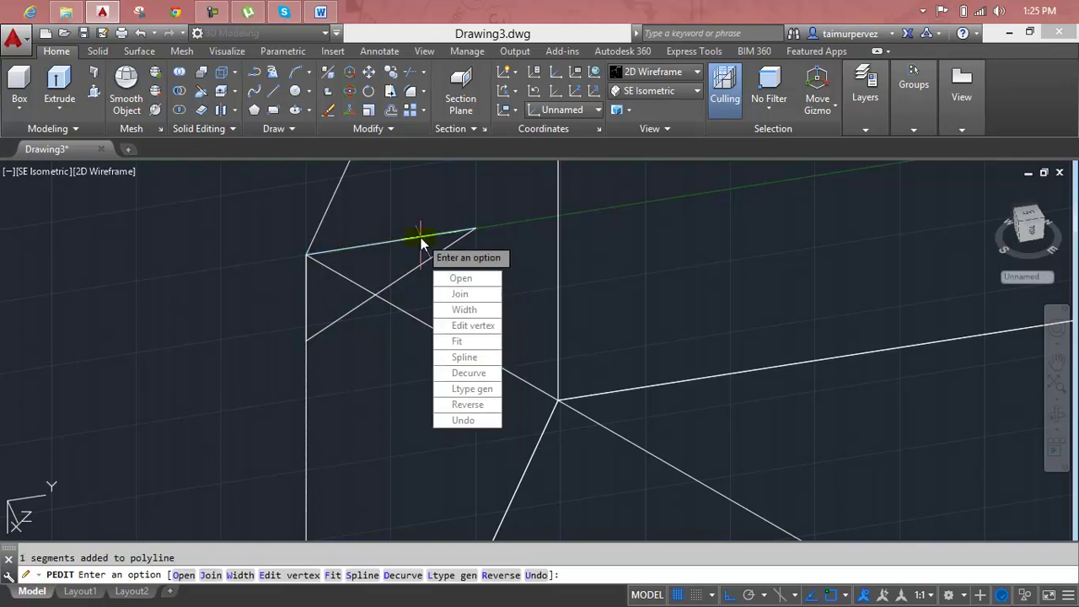
key("Return")
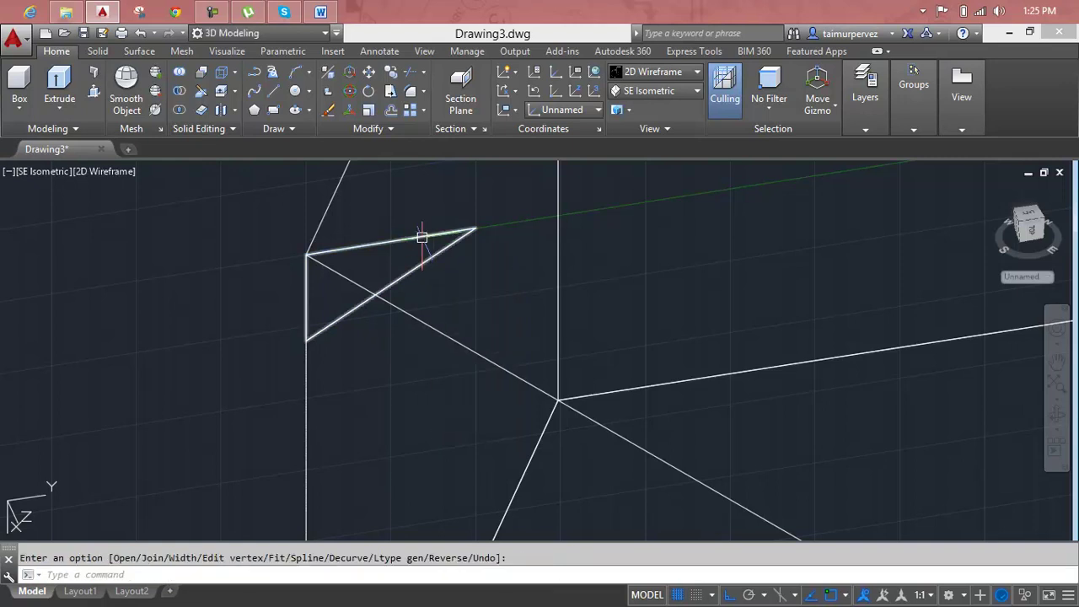
- Draw a diagonal line from the prism's front-bottom corner to its top back corner
scroll(422, 242, "down", 2)
scroll(422, 240, "down", 2)
scroll(421, 238, "down", 2)
scroll(380, 250, "down", 1)
scroll(402, 244, "down", 1)
scroll(402, 248, "down", 2)
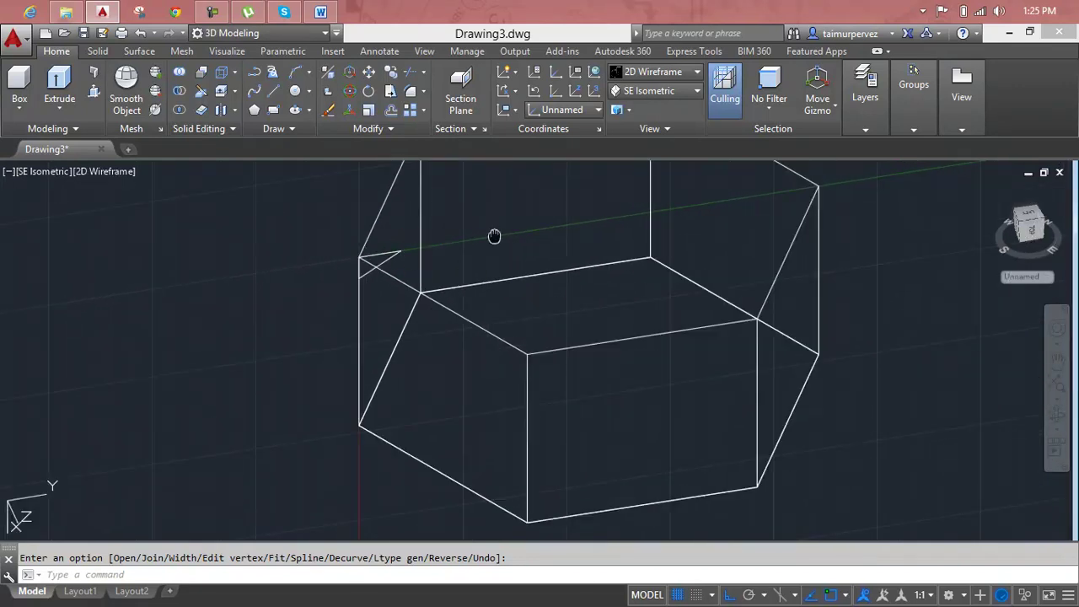
middle_click_drag(494, 236, 458, 269)
scroll(508, 245, "down", 2)
scroll(508, 245, "down", 1)
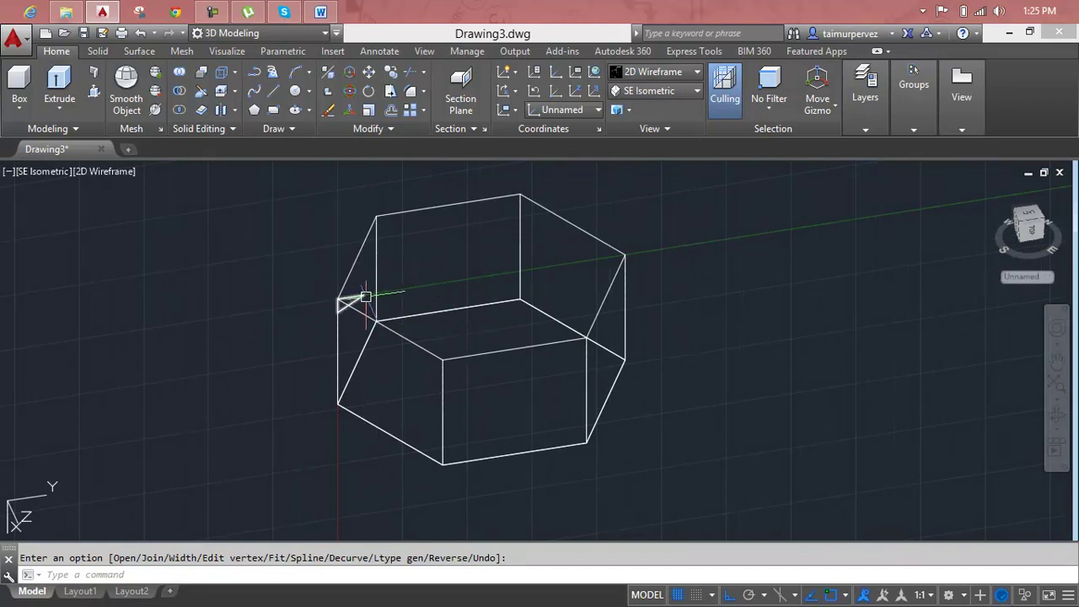
key("Escape")
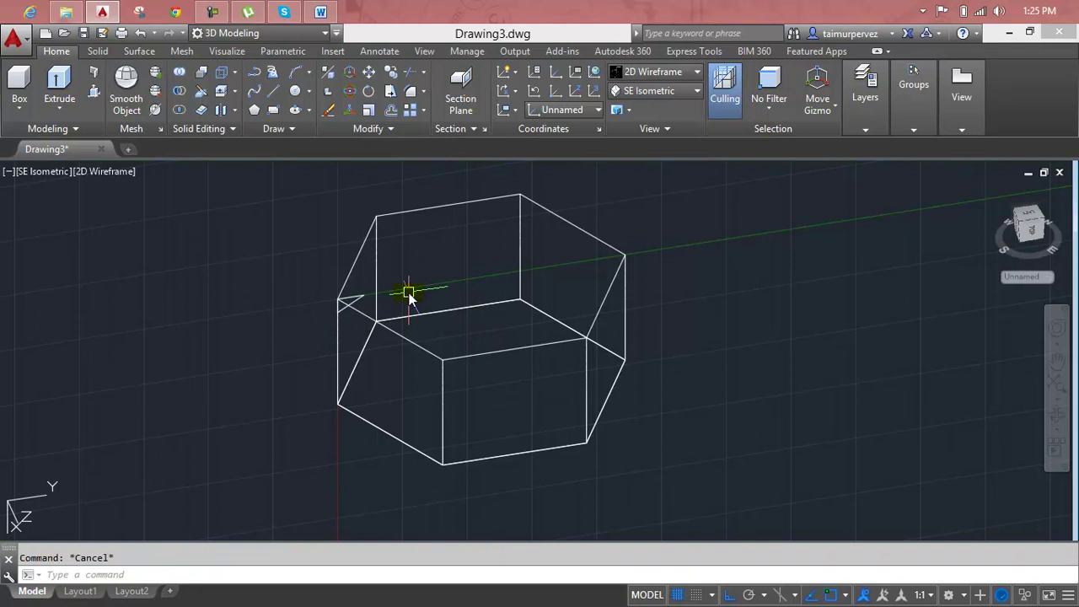
type("L")
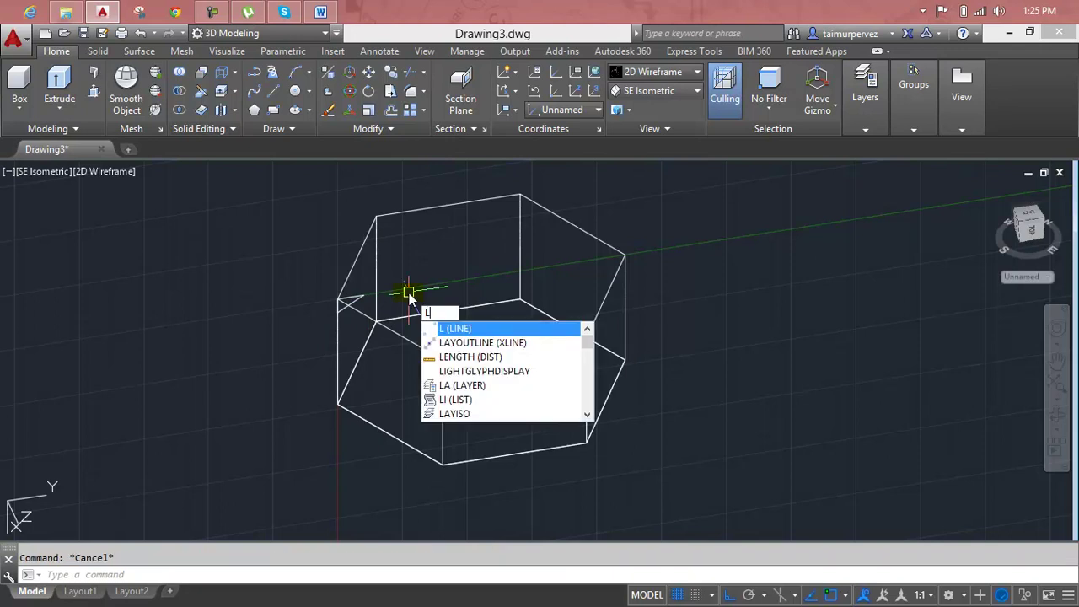
key("Return")
left_click(443, 361)
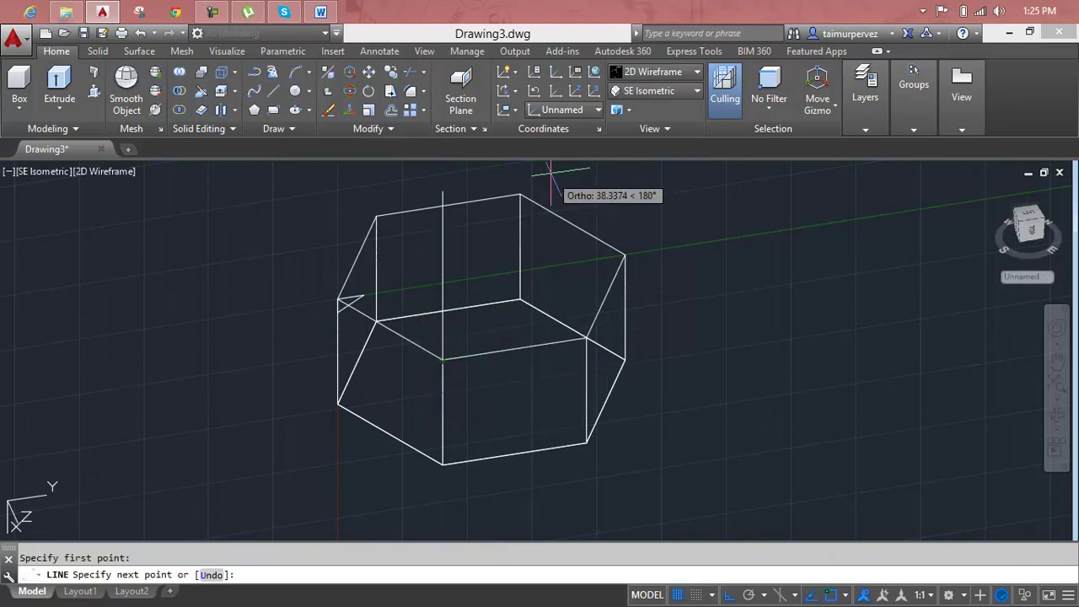
scroll(520, 196, "up", 3)
left_click(498, 205)
scroll(499, 203, "down", 3)
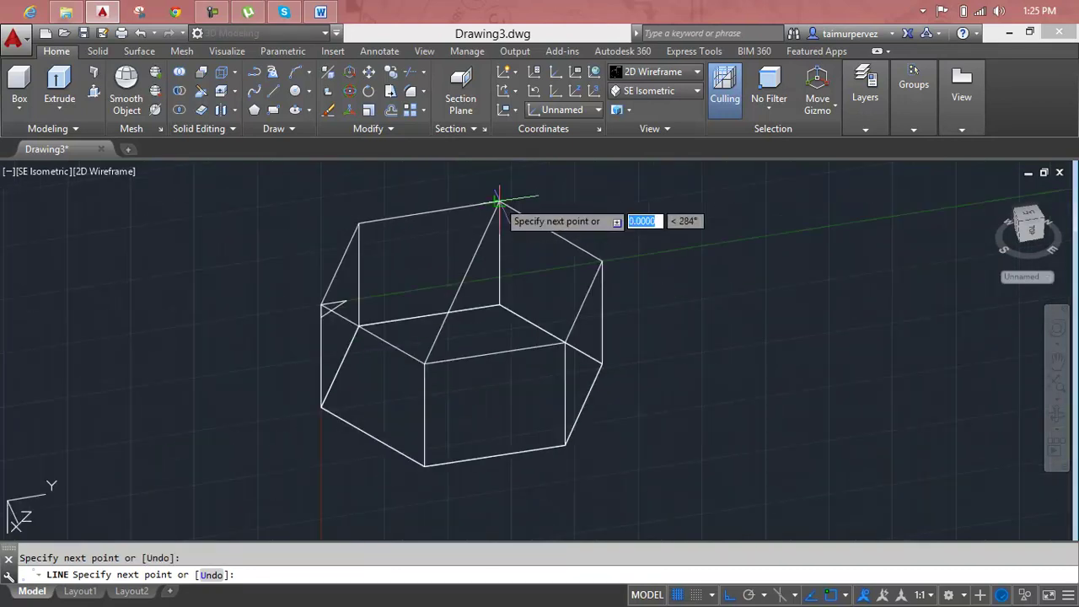
key("Escape")
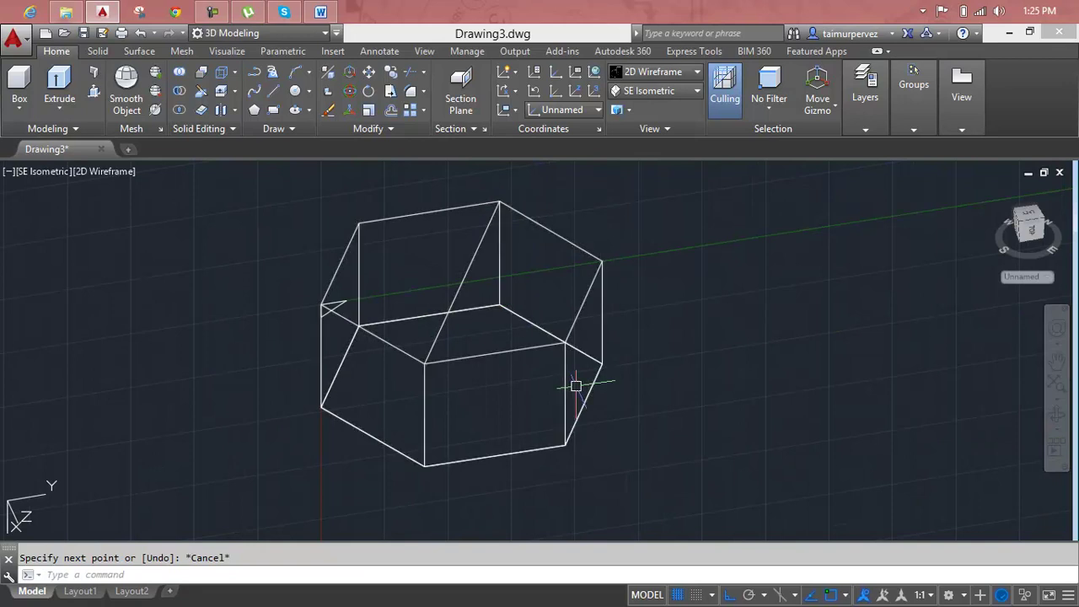
type("L")
- Draw the remaining diagonals between opposite corners across the prism's faces
key("Return")
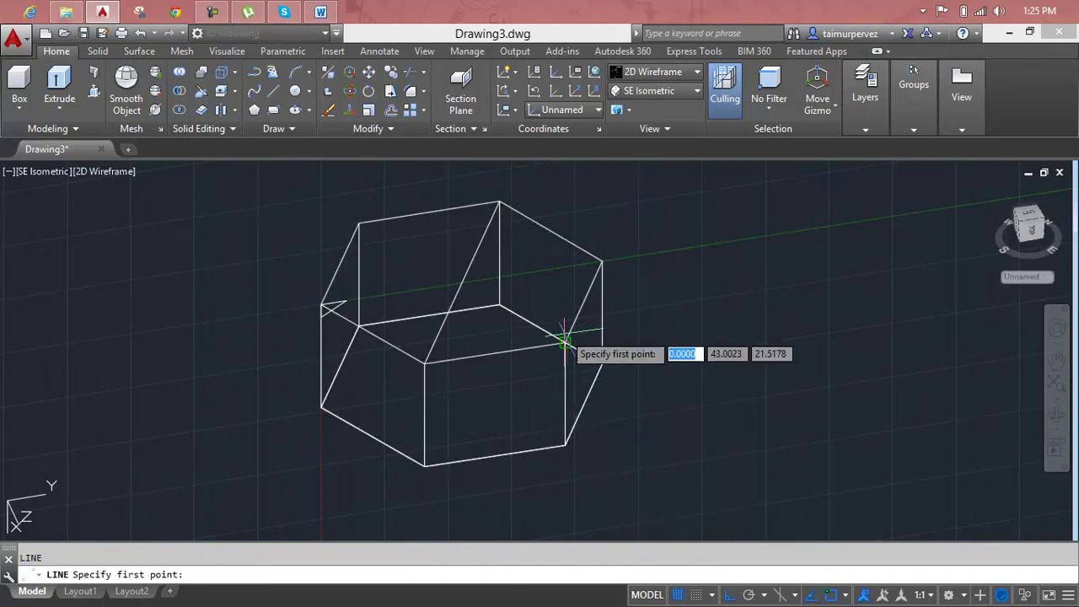
left_click(564, 342)
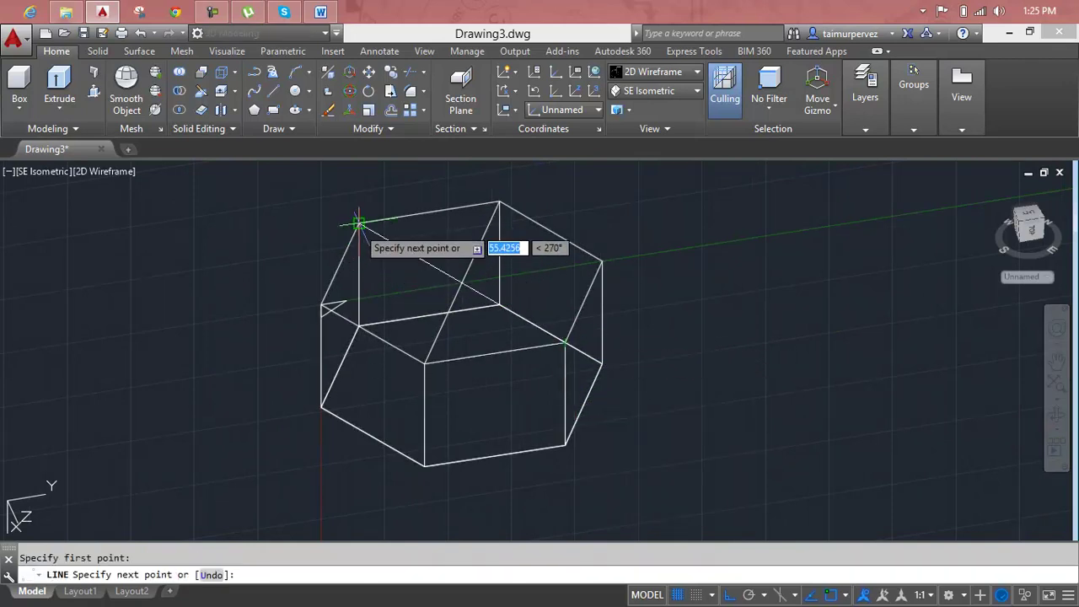
scroll(355, 223, "up", 3)
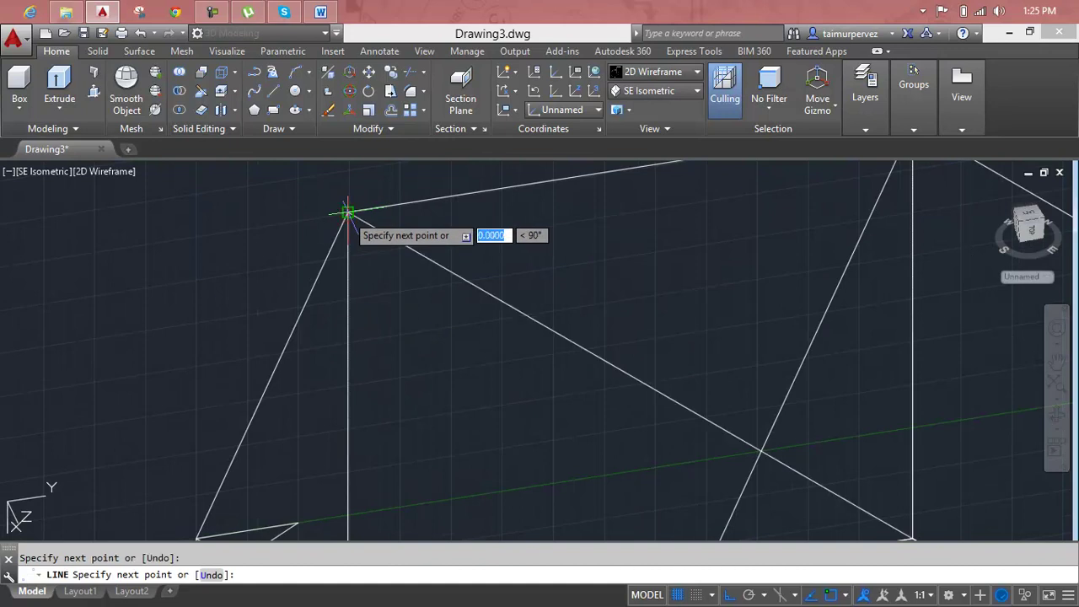
scroll(341, 212, "down", 4)
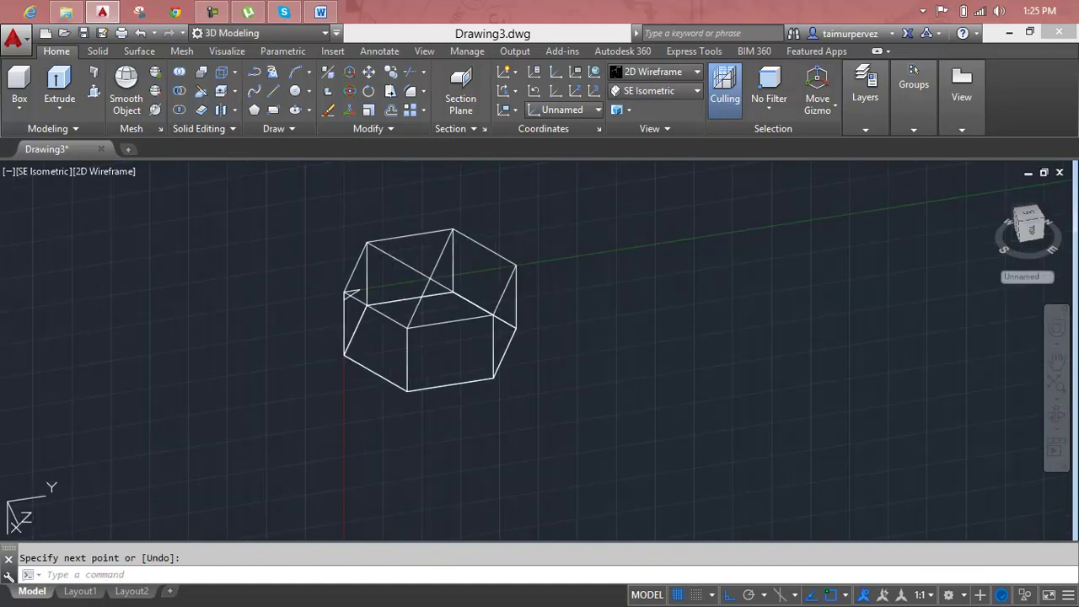
key("Return")
key("Return")
left_click(407, 389)
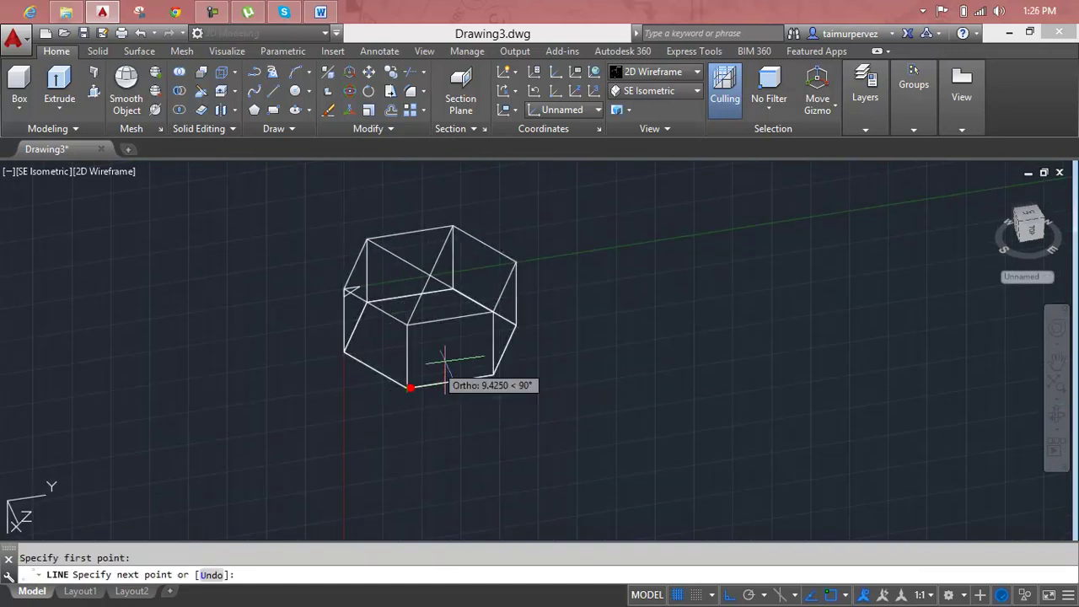
scroll(456, 316, "up", 2)
scroll(448, 278, "up", 2)
left_click(448, 254)
scroll(448, 254, "down", 4)
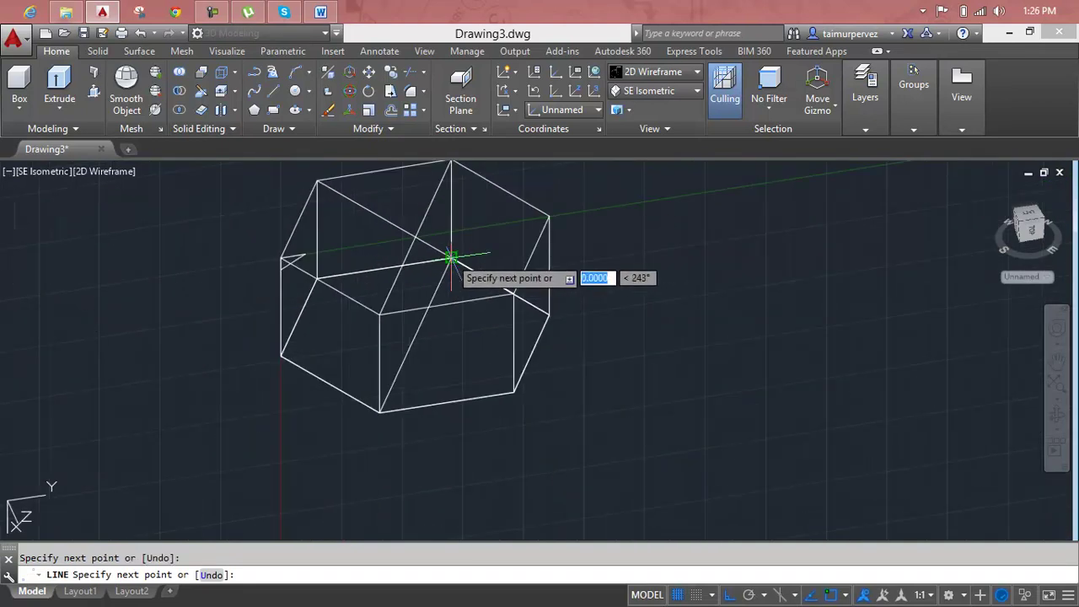
key("Return")
key("Return")
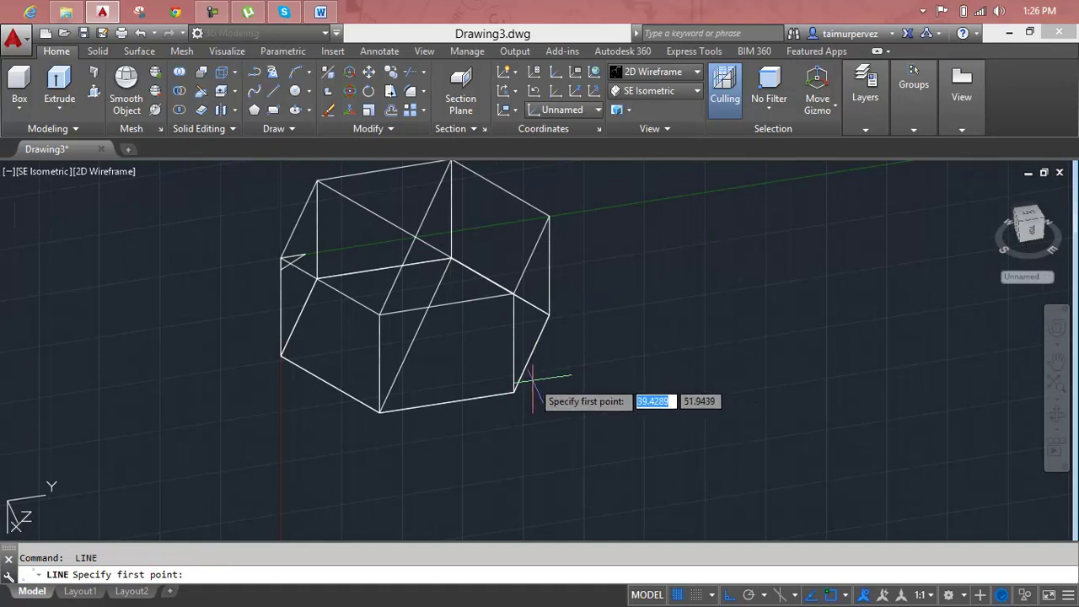
left_click(514, 390)
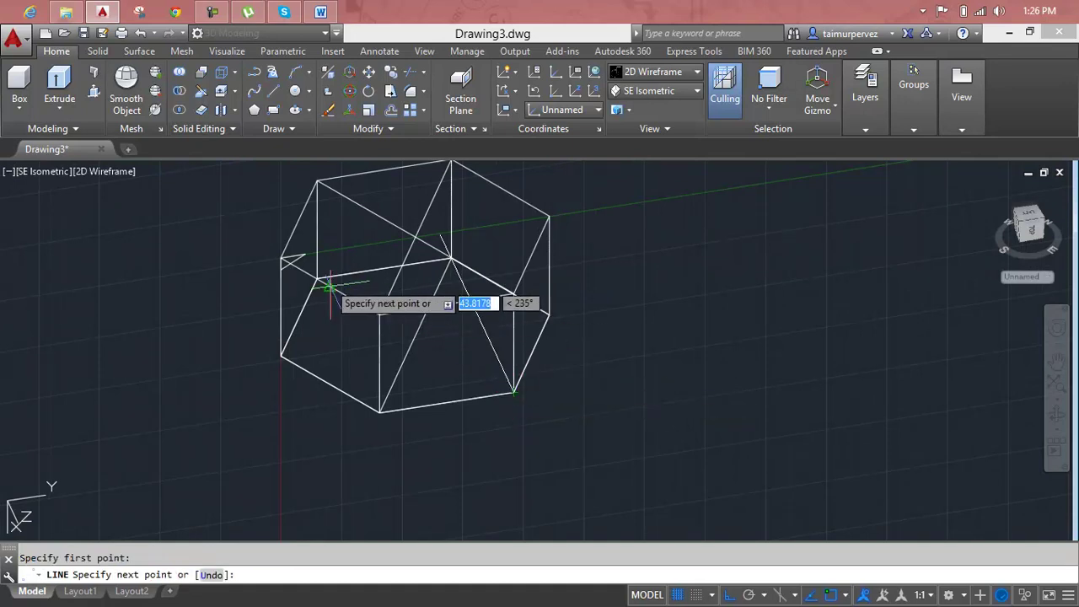
scroll(308, 284, "up", 3)
left_click(301, 287)
key("Escape")
scroll(301, 287, "down", 5)
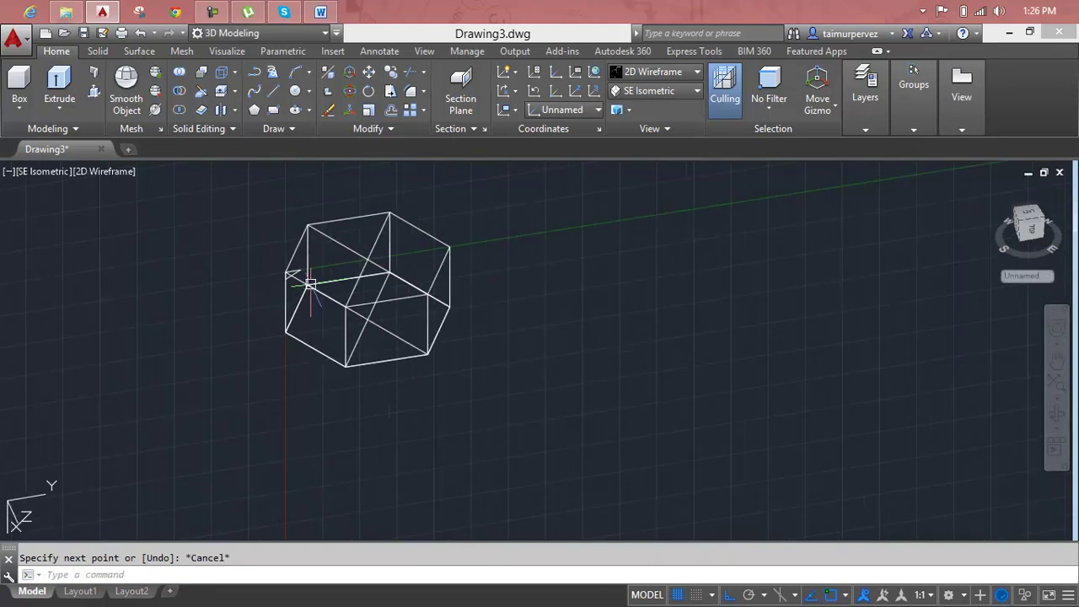
scroll(390, 311, "up", 4)
middle_click_drag(390, 311, 439, 358)
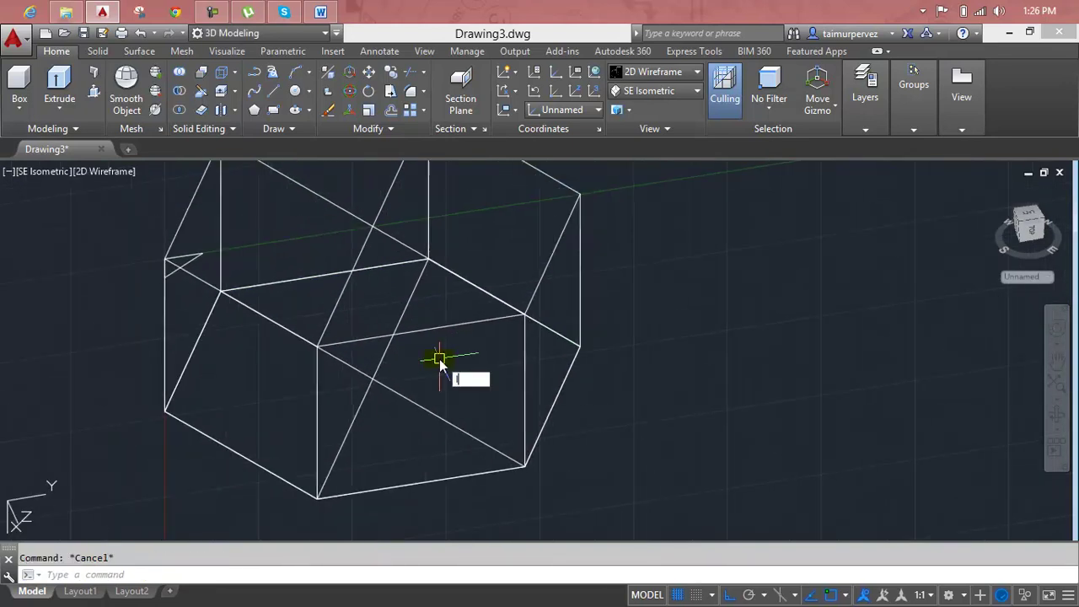
- Draw a vertical line 24 units up from where the diagonals cross
key("Return")
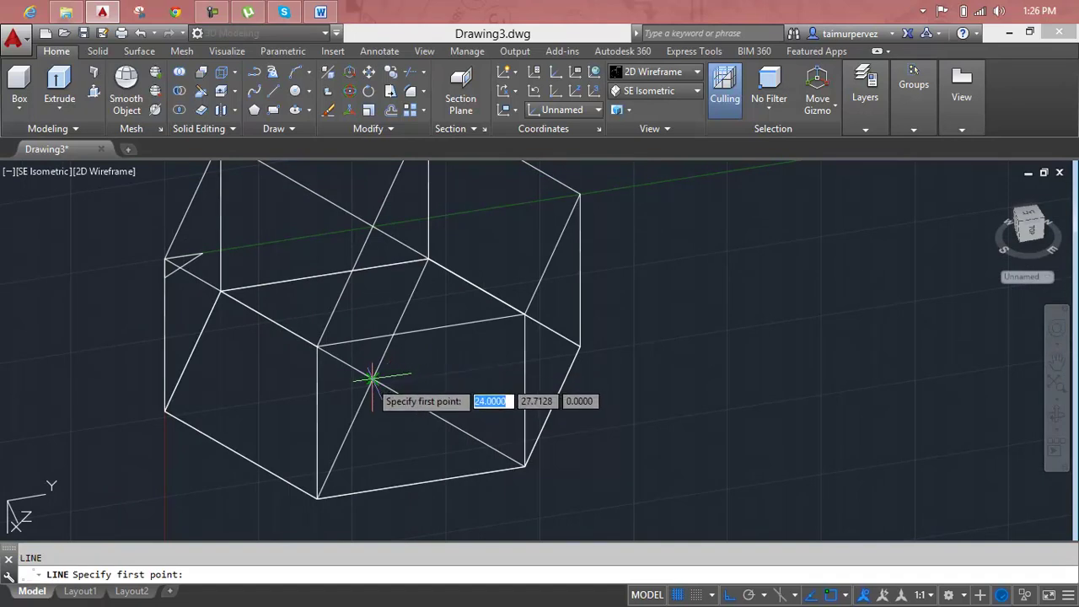
left_click(372, 380)
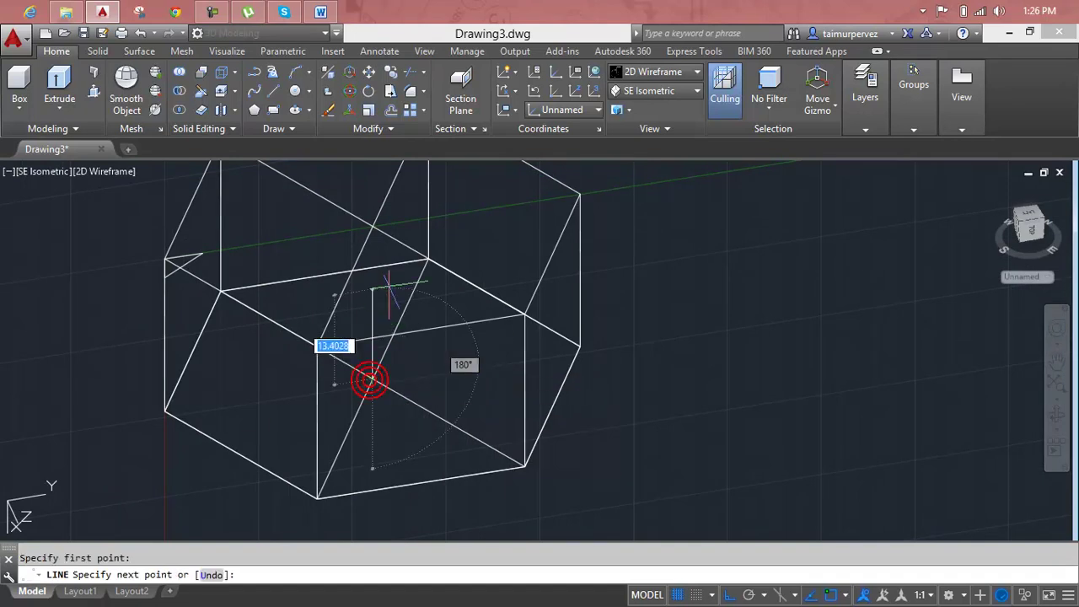
left_click(372, 226)
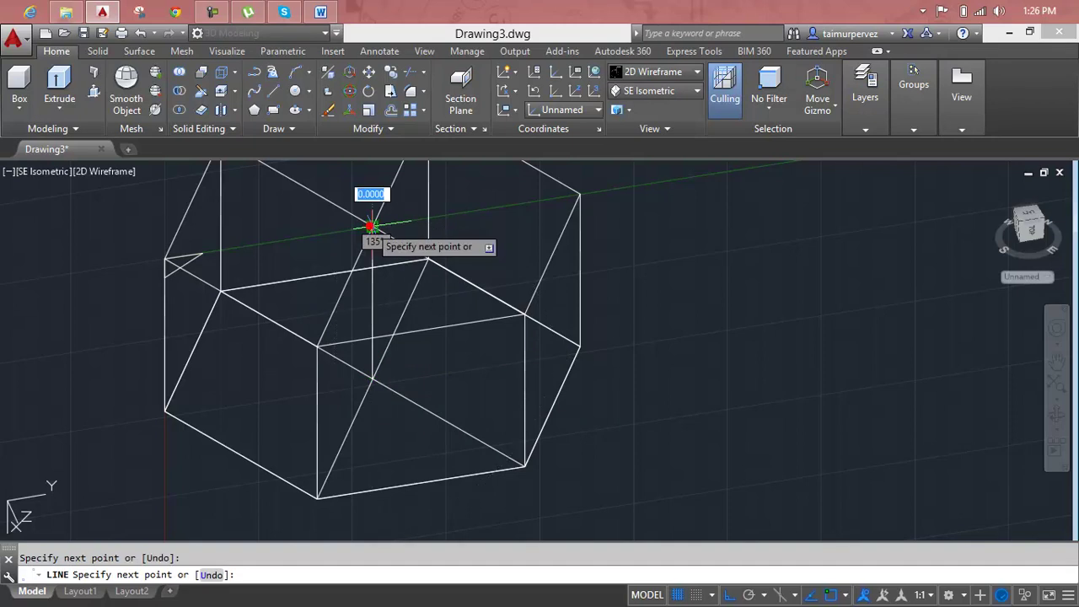
key("Return")
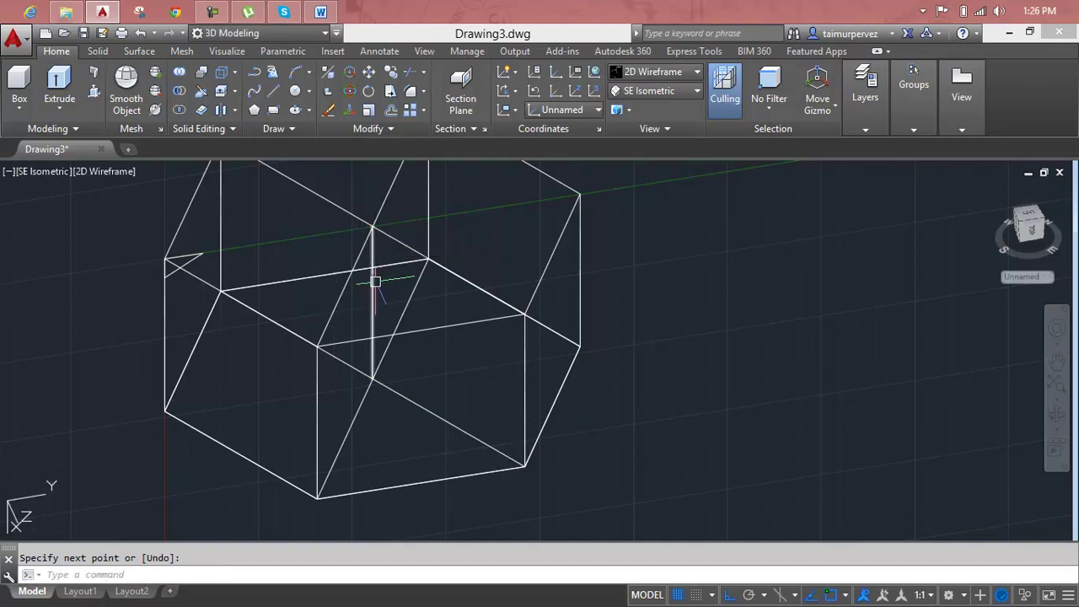
- Delete the four diagonal construction lines, undoing an accidental erase of prism edges
scroll(375, 281, "up", 3)
scroll(368, 269, "up", 1)
scroll(368, 270, "down", 4)
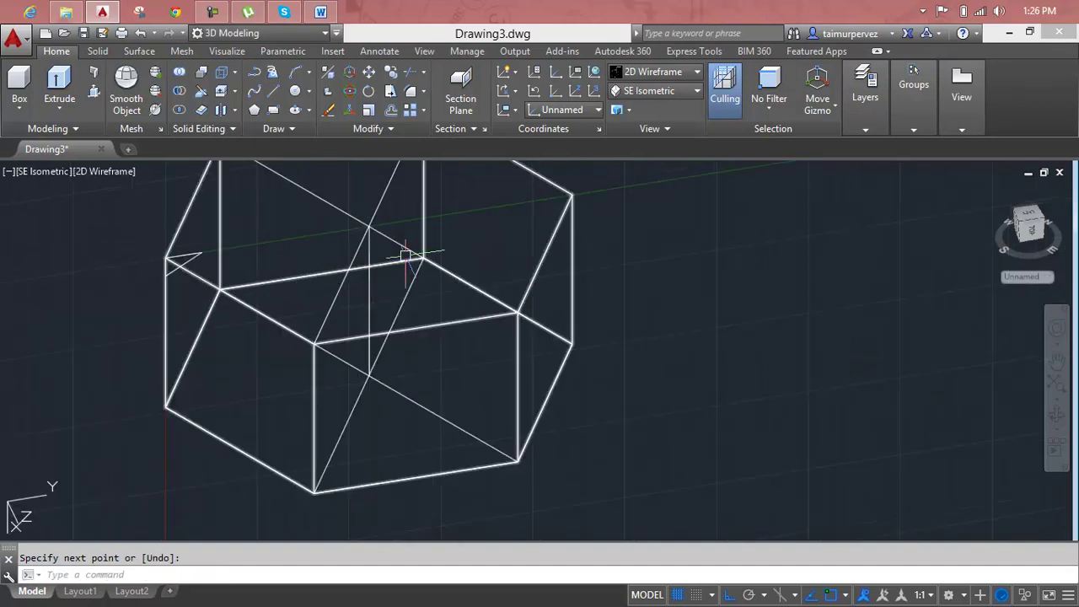
left_click(411, 251)
key("Delete")
left_click(373, 212)
key("Delete")
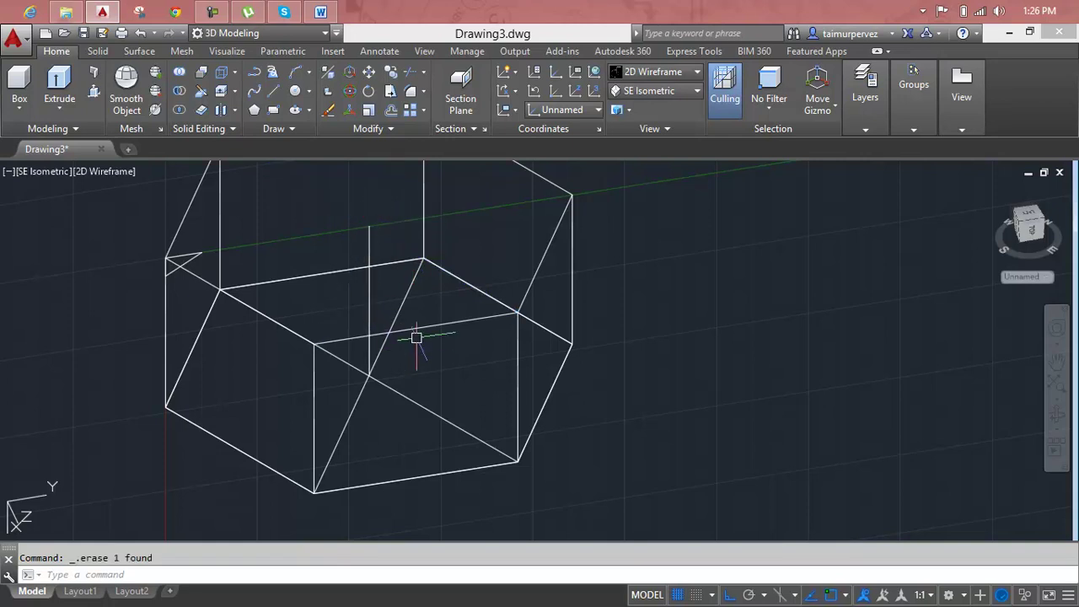
left_click(416, 327)
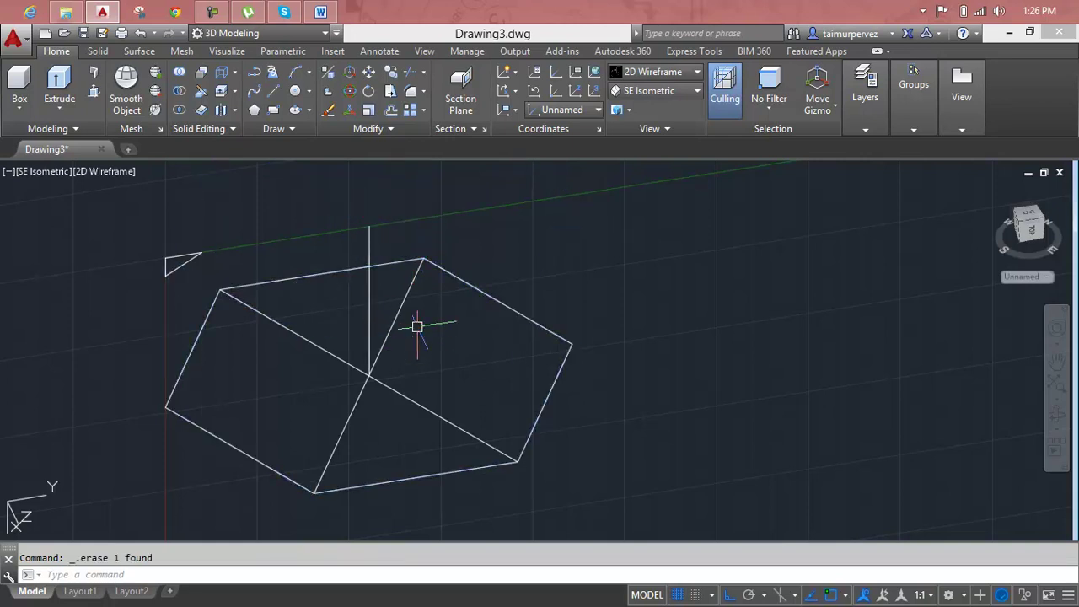
key("ctrl+z")
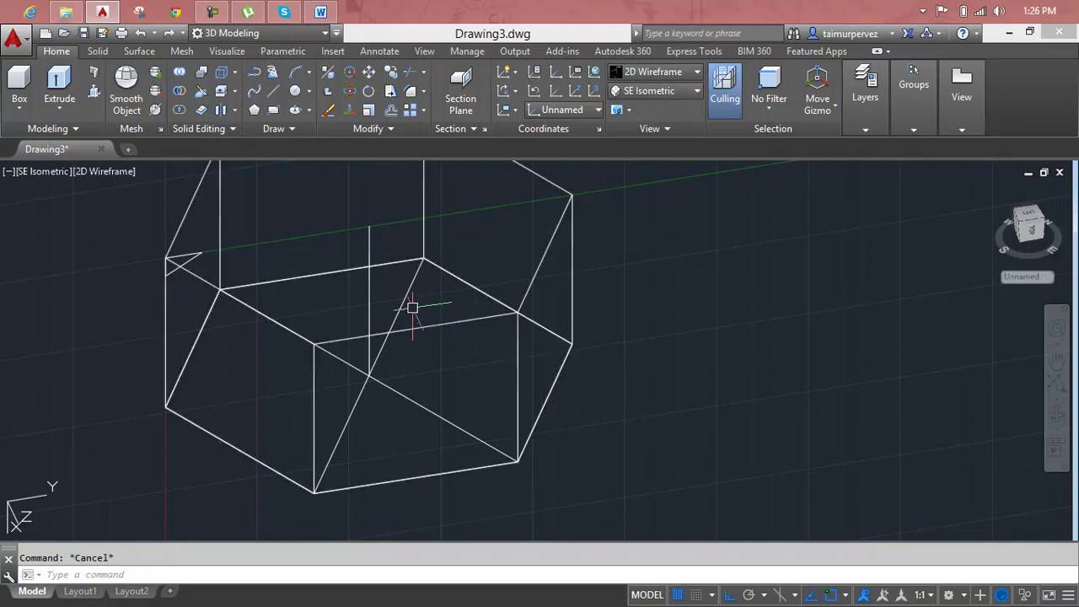
left_click(408, 293)
key("Delete")
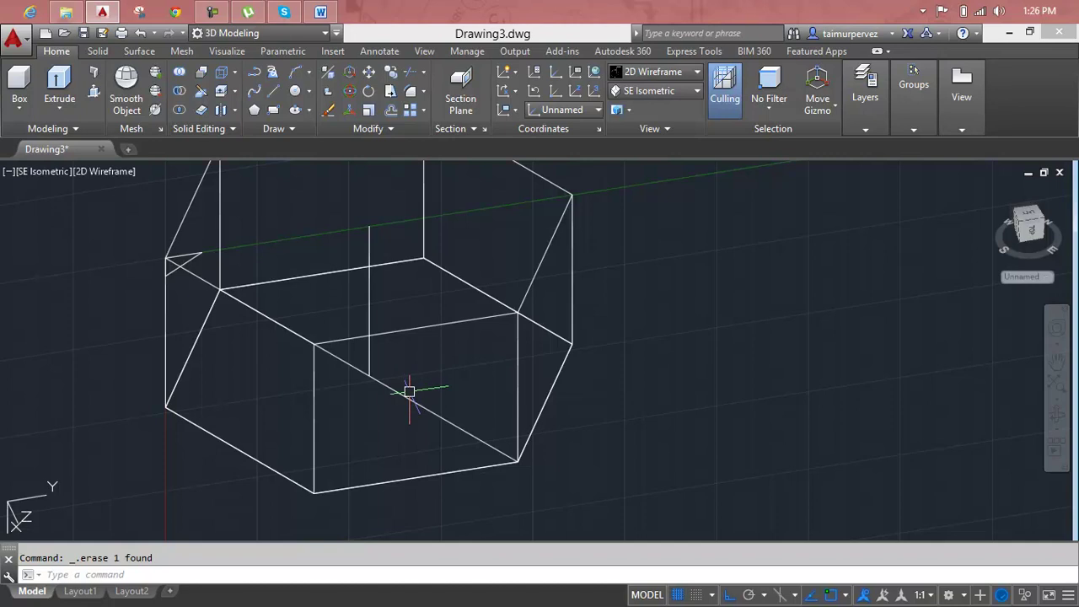
left_click(408, 391)
key("Delete")
scroll(409, 391, "down", 2)
scroll(417, 403, "up", 1)
scroll(311, 344, "up", 2)
scroll(301, 330, "up", 2)
scroll(301, 329, "up", 1)
key("Escape")
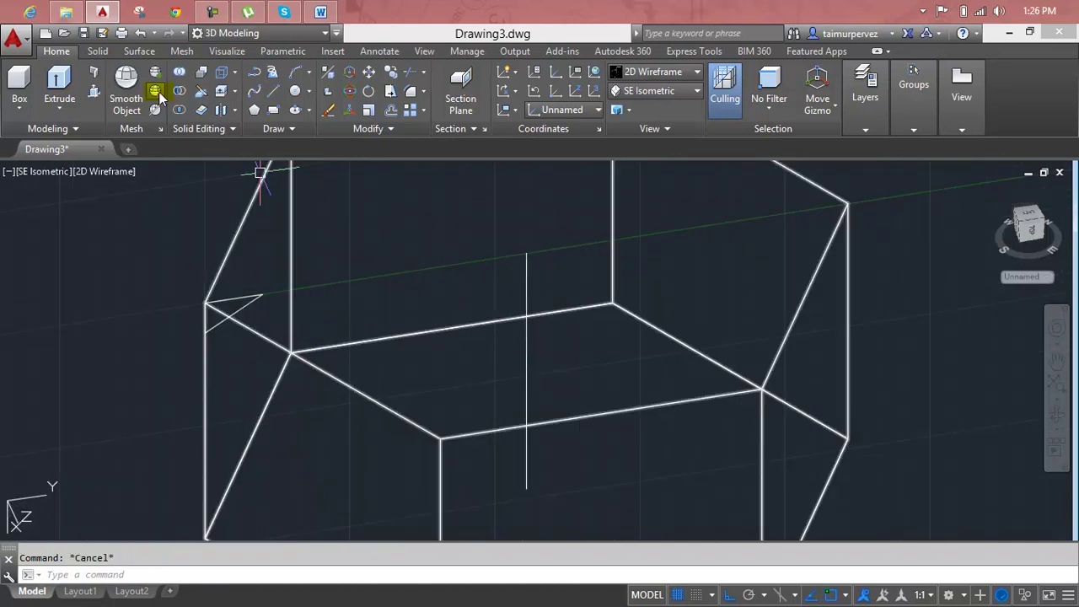
left_click(51, 112)
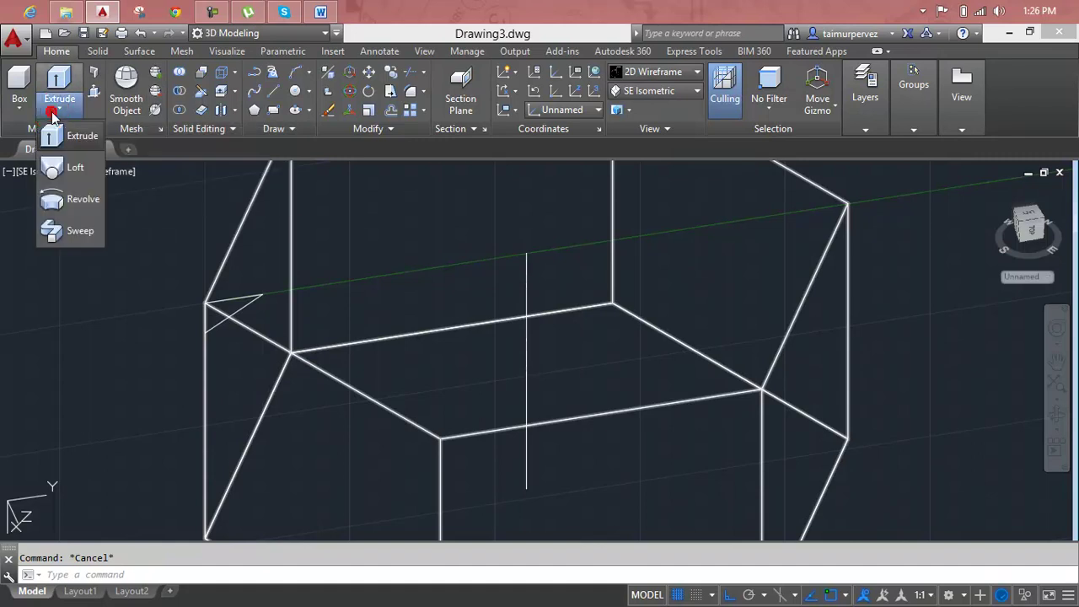
left_click(75, 202)
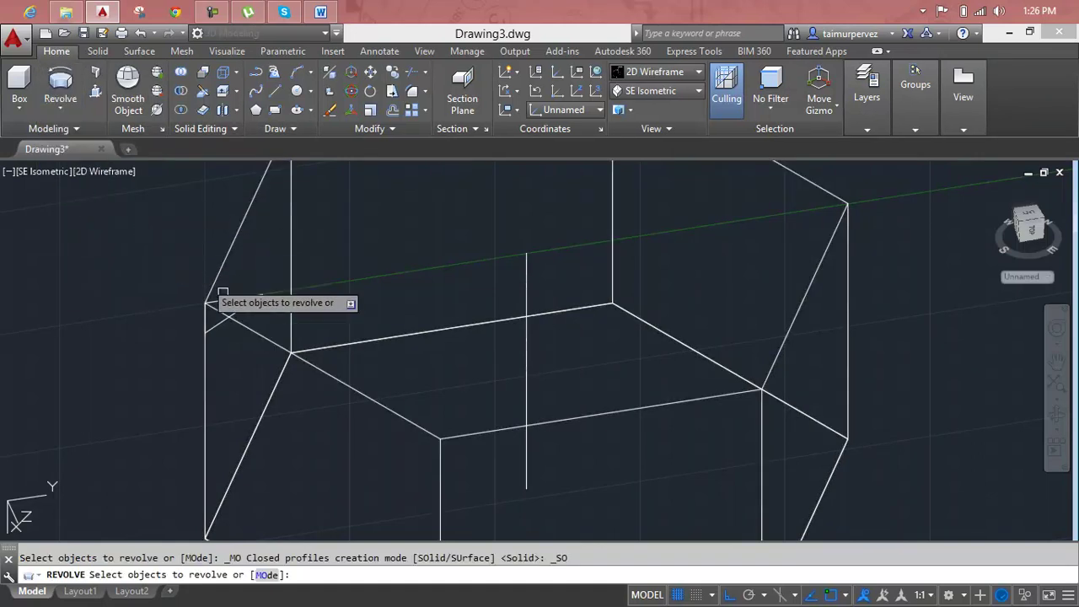
left_click(257, 300)
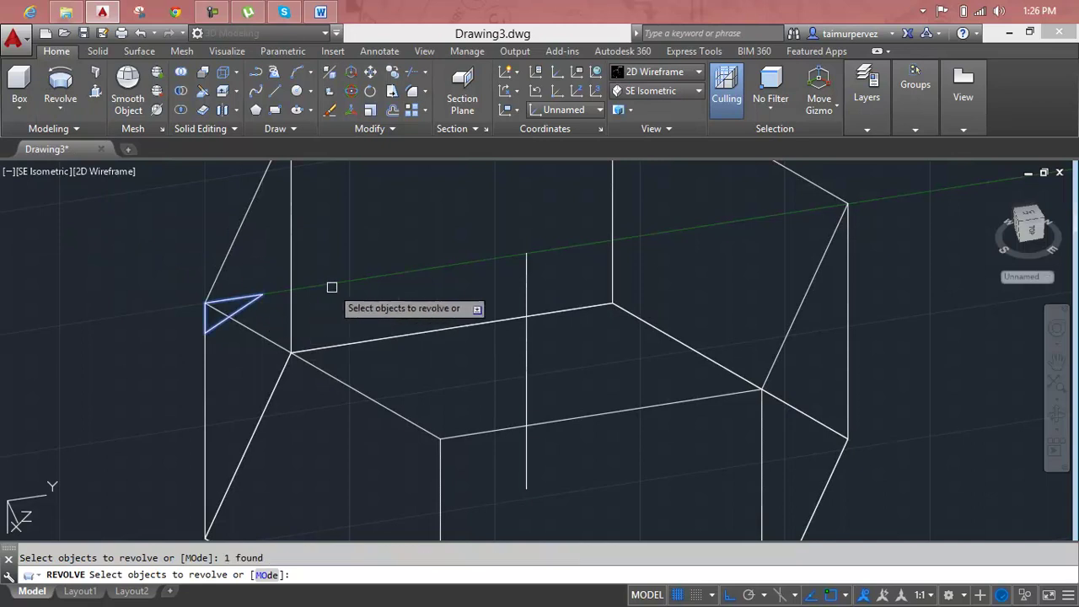
key("Return")
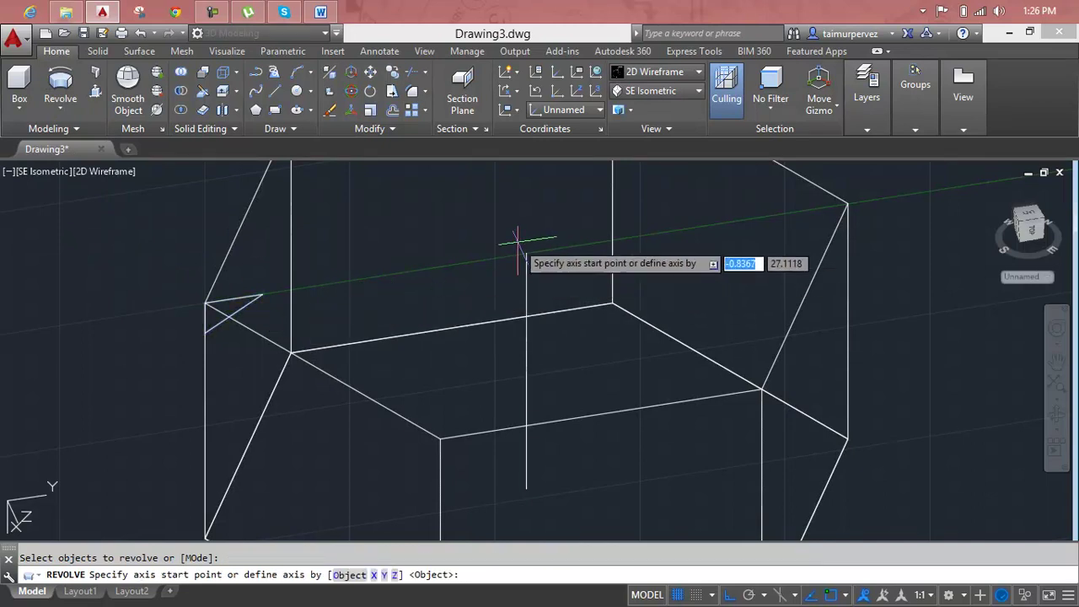
scroll(510, 250, "up", 4)
left_click(515, 251)
scroll(523, 251, "down", 3)
mouse_move(527, 251)
middle_mouse_down()
mouse_move(506, 291)
mouse_move(501, 211)
middle_mouse_up()
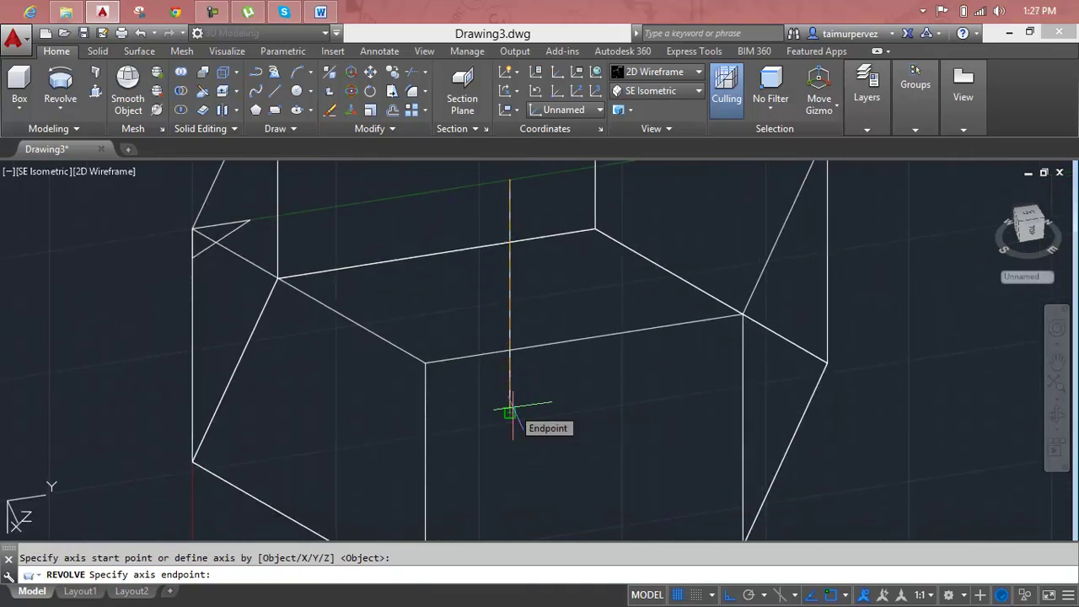
key("Escape")
scroll(400, 291, "down", 1)
scroll(414, 253, "down", 1)
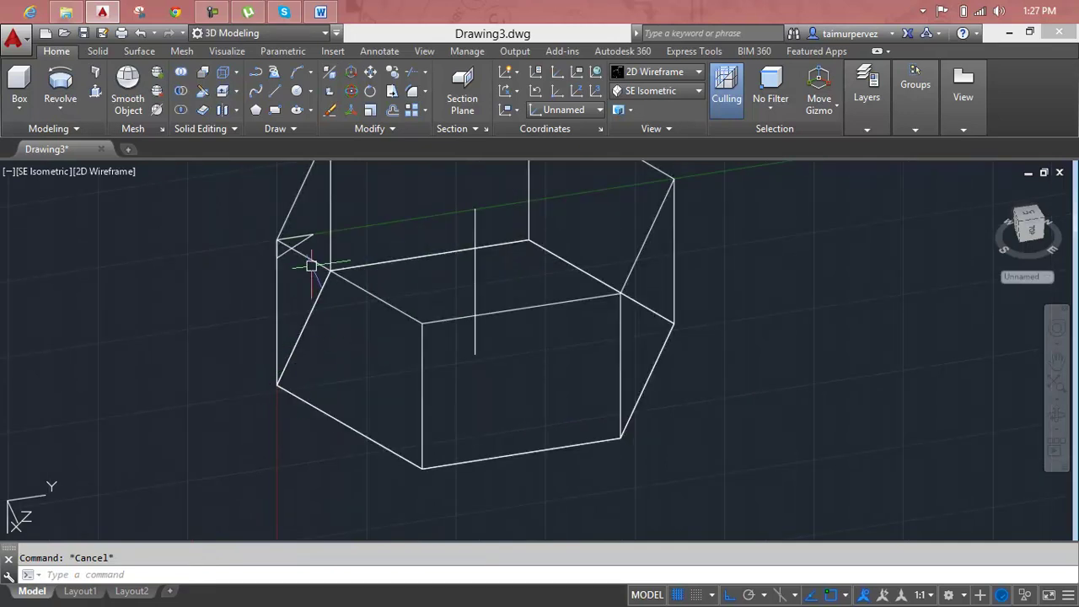
scroll(303, 232, "up", 1)
scroll(307, 244, "up", 2)
scroll(344, 267, "up", 1)
type("mi")
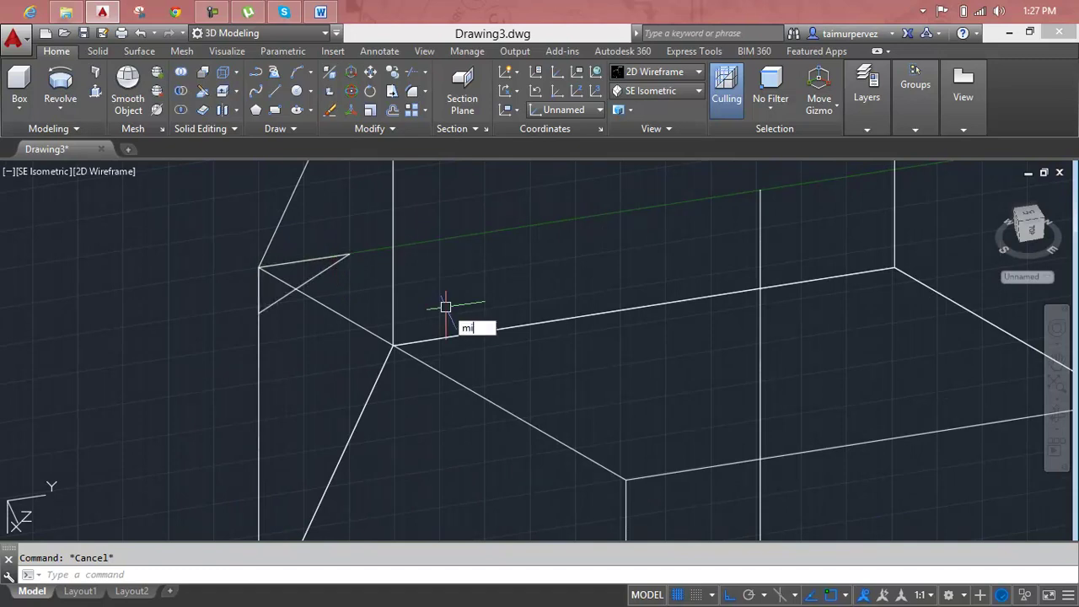
- Mirror the triangle profile, then undo the misplaced copy
key("Return")
left_click(321, 256)
key("Return")
scroll(350, 379, "down", 3)
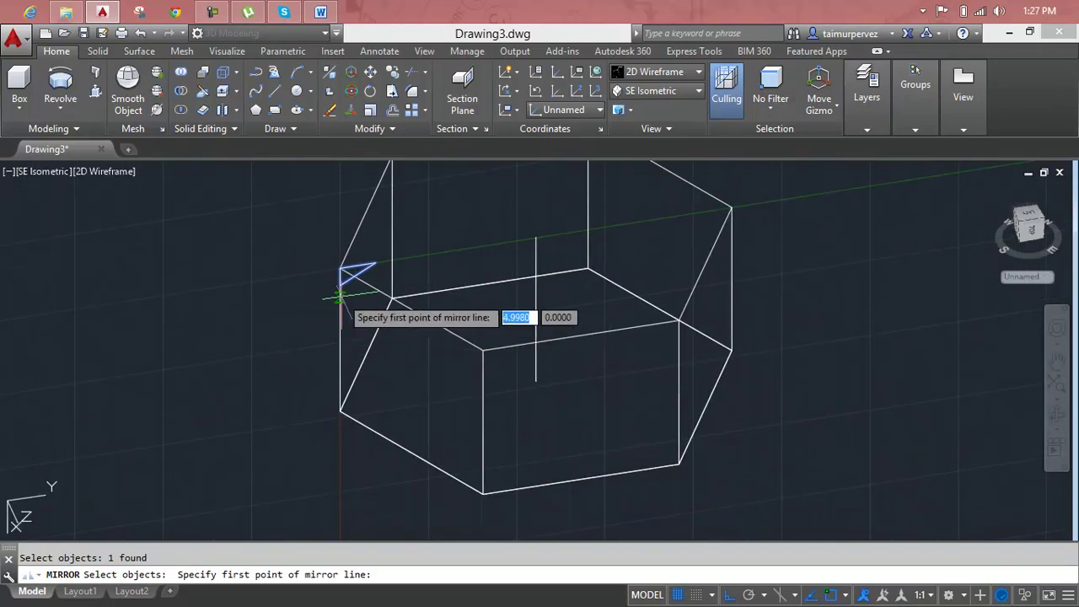
left_click(340, 338)
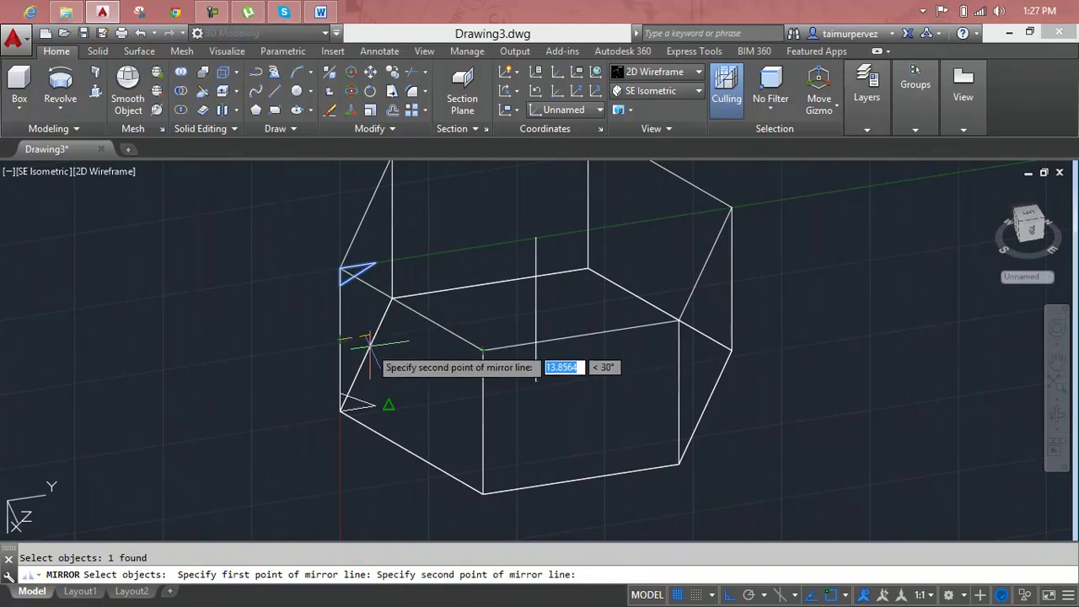
scroll(369, 342, "up", 2)
scroll(370, 329, "up", 2)
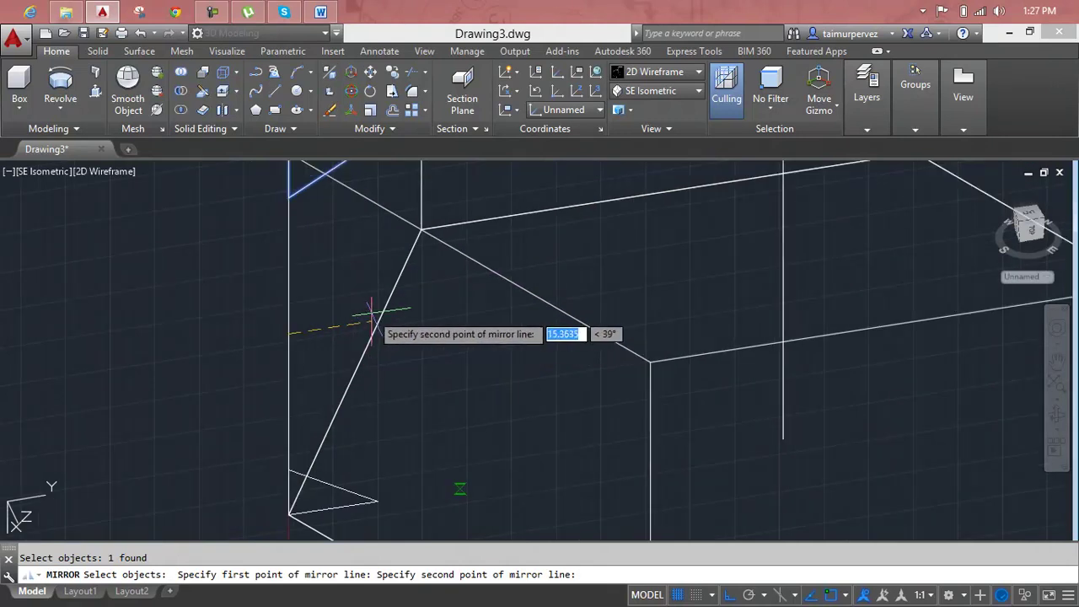
left_click(379, 316)
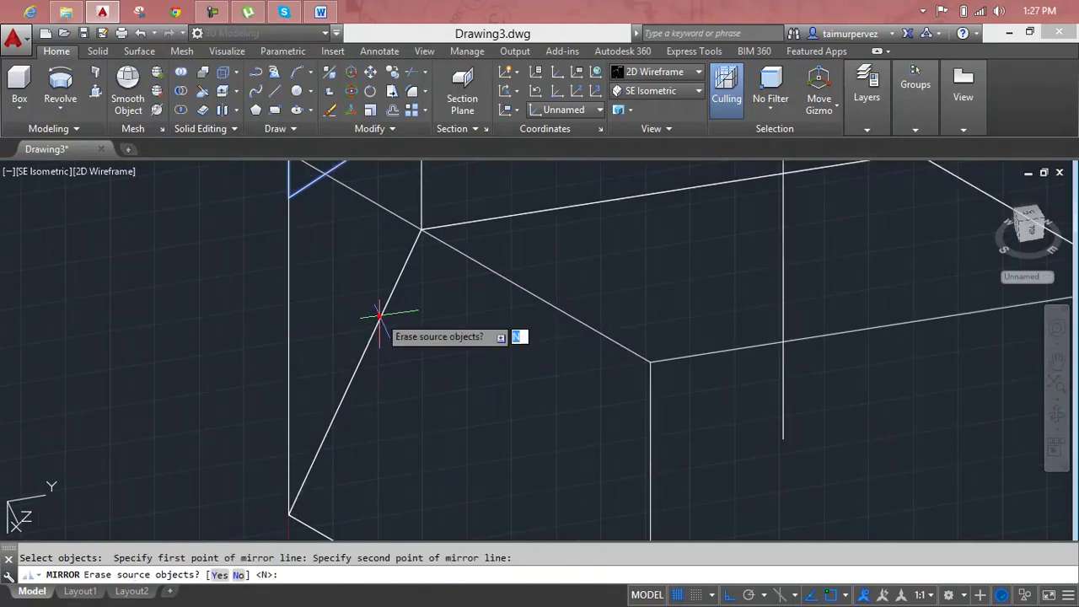
key("Return")
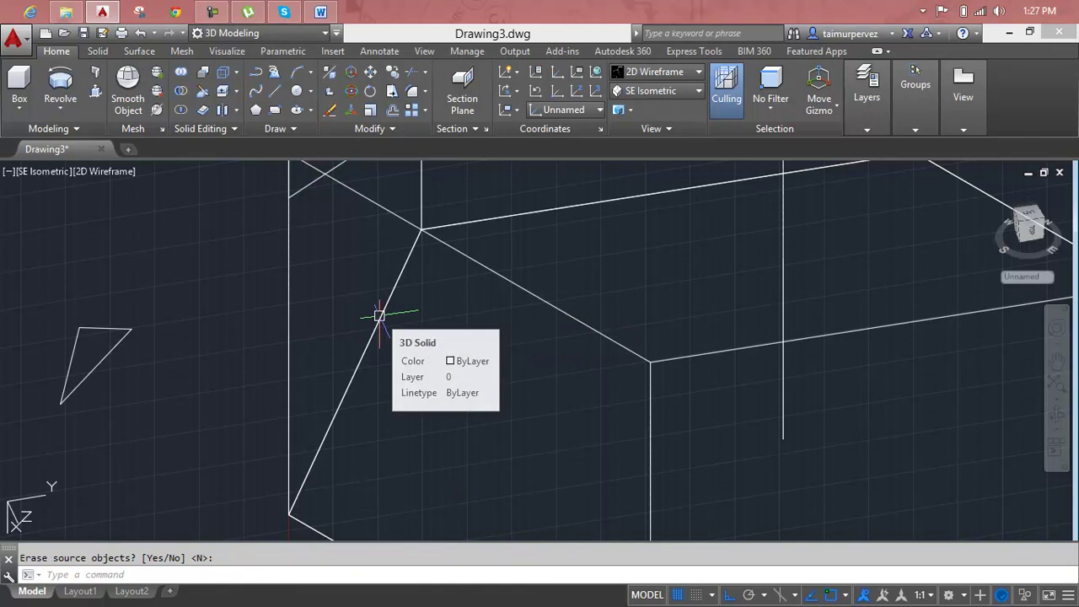
key("ctrl+z")
- Mirror the triangle about a horizontal line through the left edge's midpoint, keeping the source
scroll(371, 346, "down", 3)
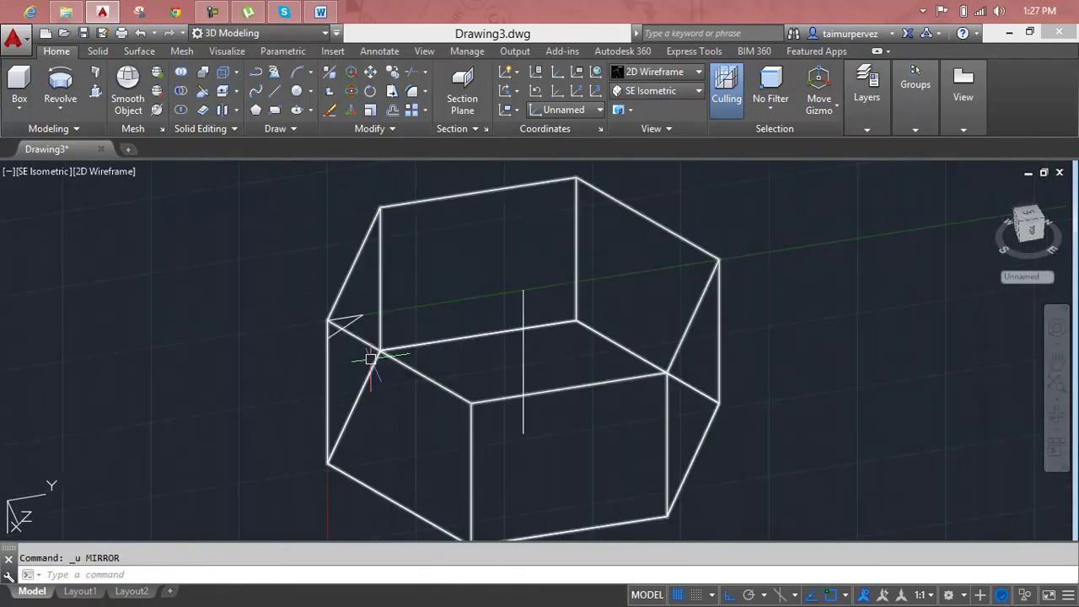
middle_click_drag(366, 356, 369, 283, "shift")
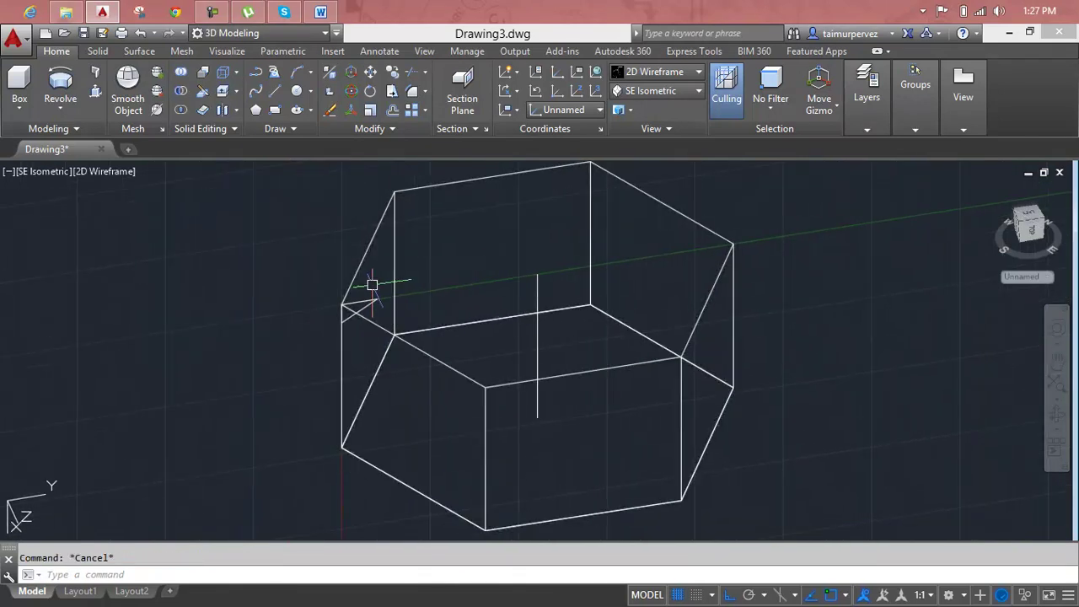
key("Return")
left_click(371, 301)
key("Return")
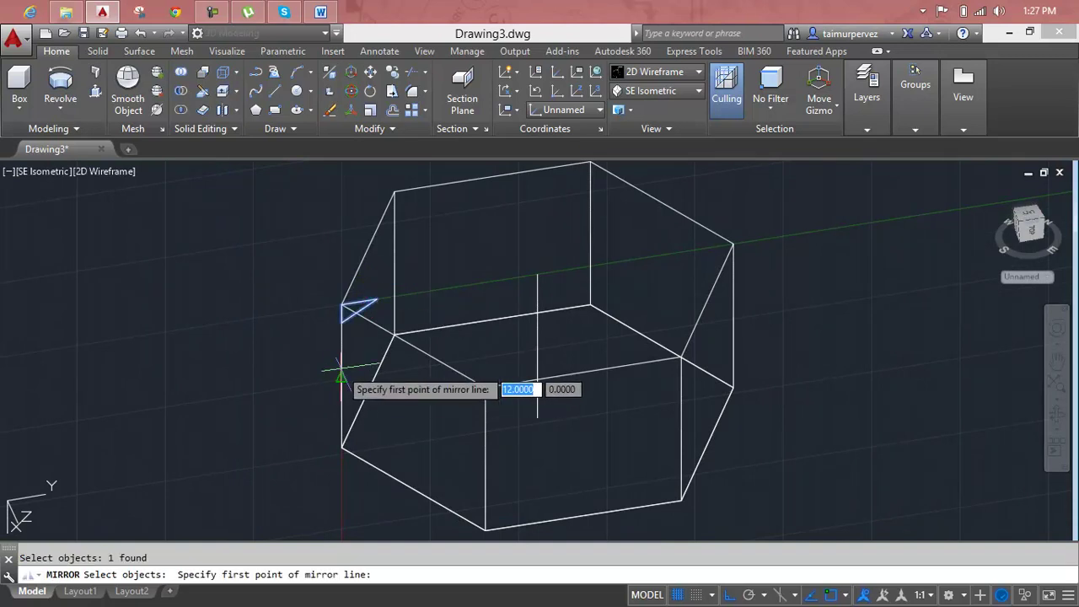
left_click(342, 377)
left_click(202, 384)
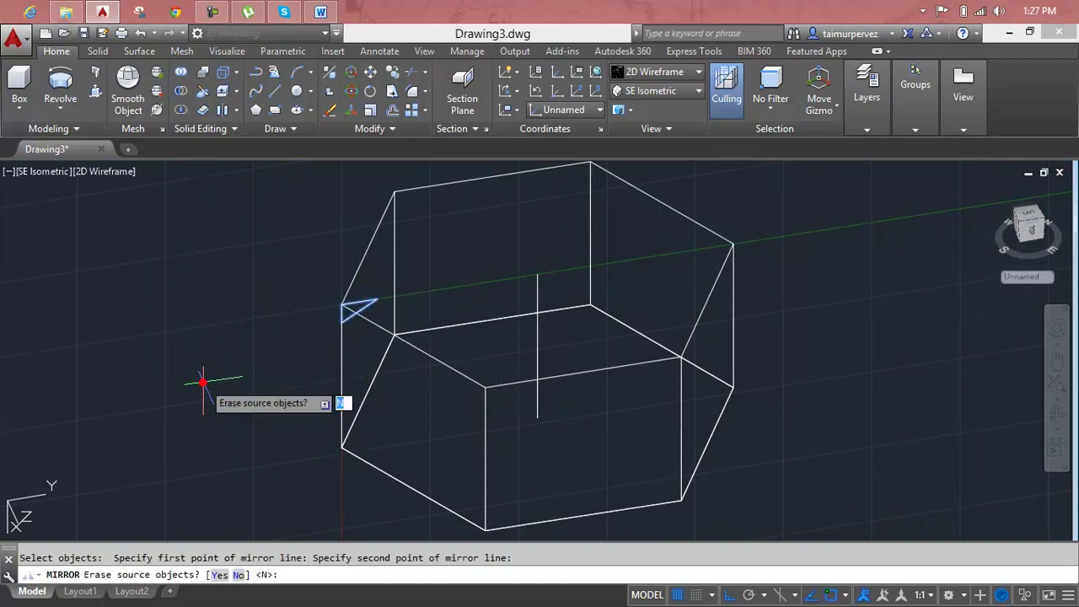
key("Return")
key("Escape")
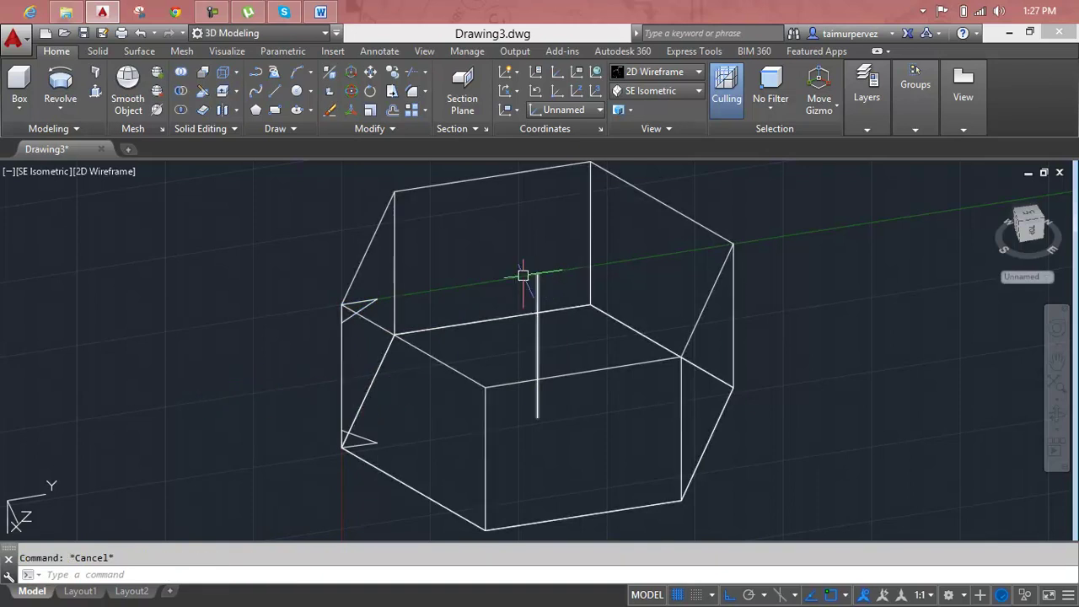
- Revolve the upper and lower triangles 360° about the central vertical line into rings
left_click(60, 84)
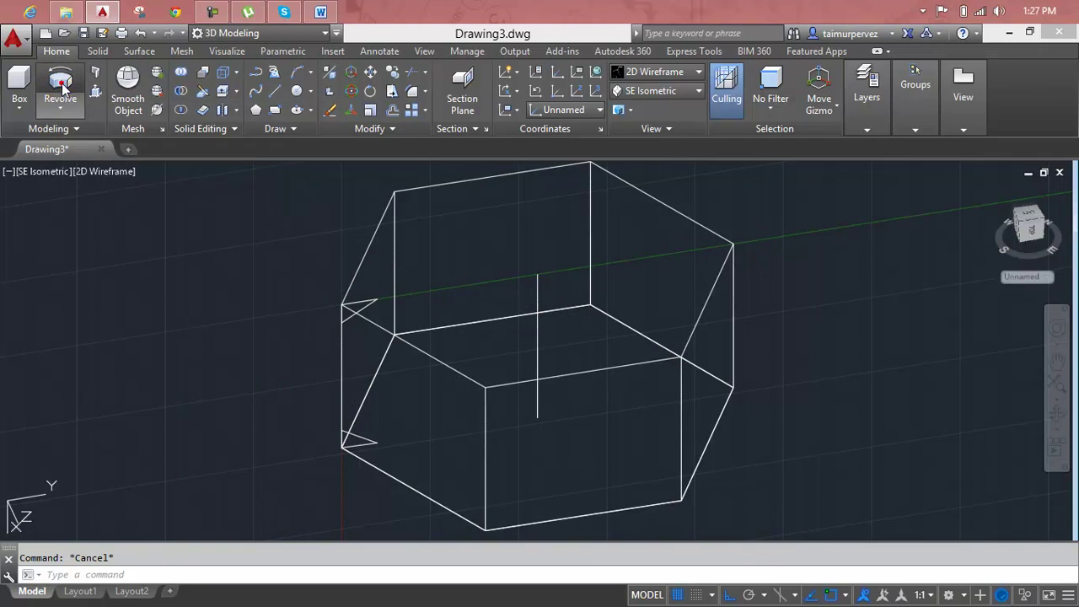
left_click(361, 307)
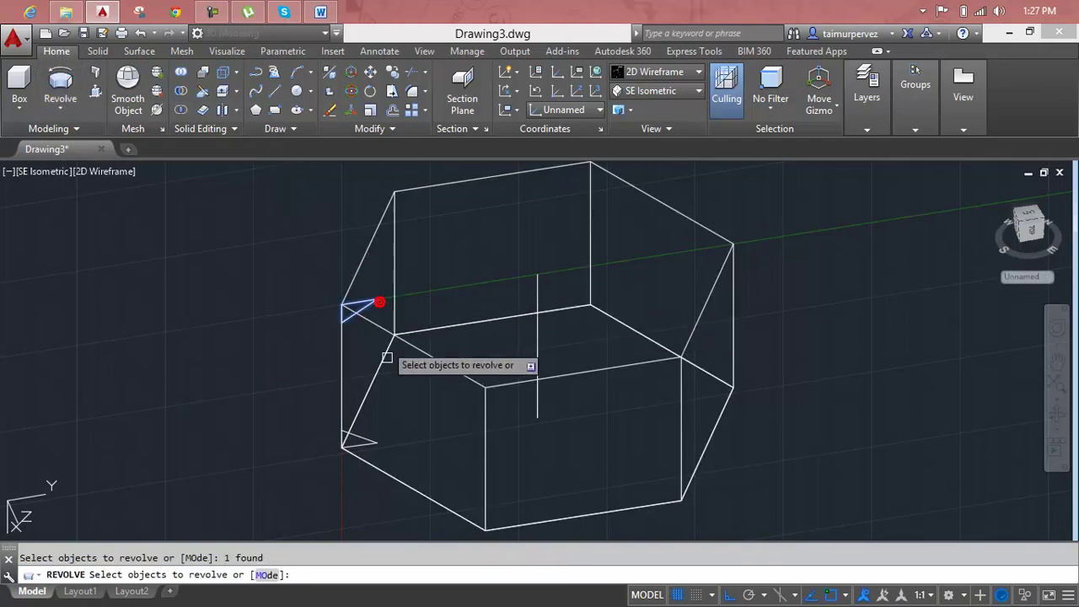
left_click(358, 439)
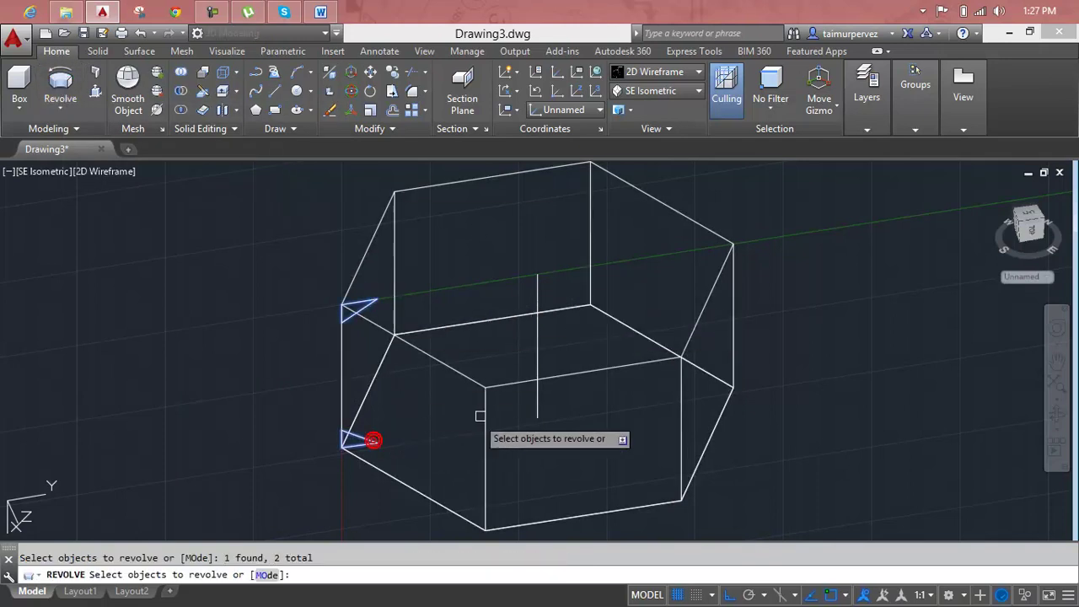
key("Return")
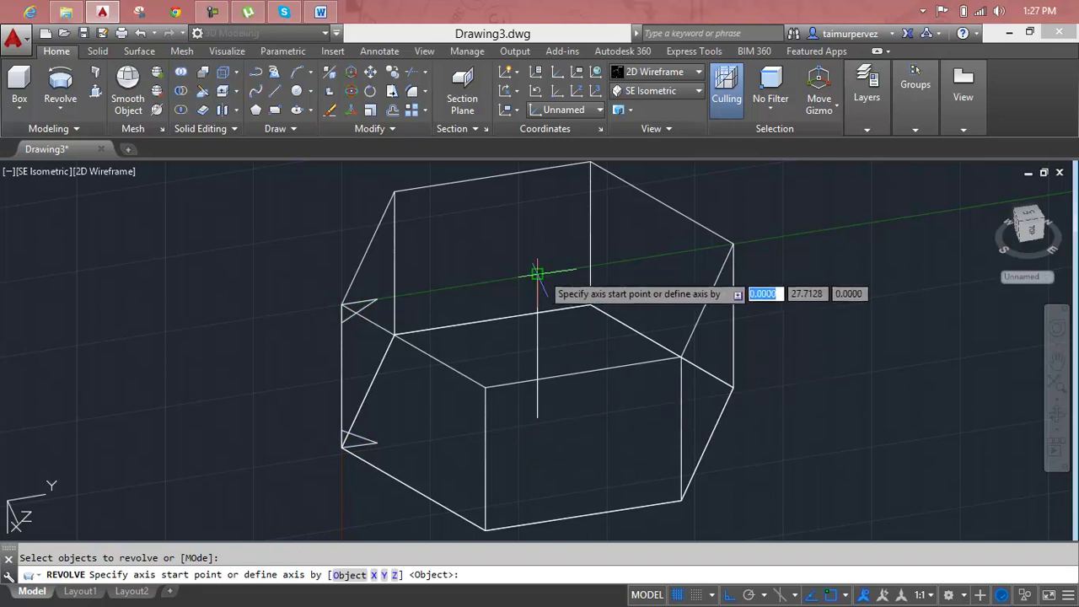
left_click(538, 276)
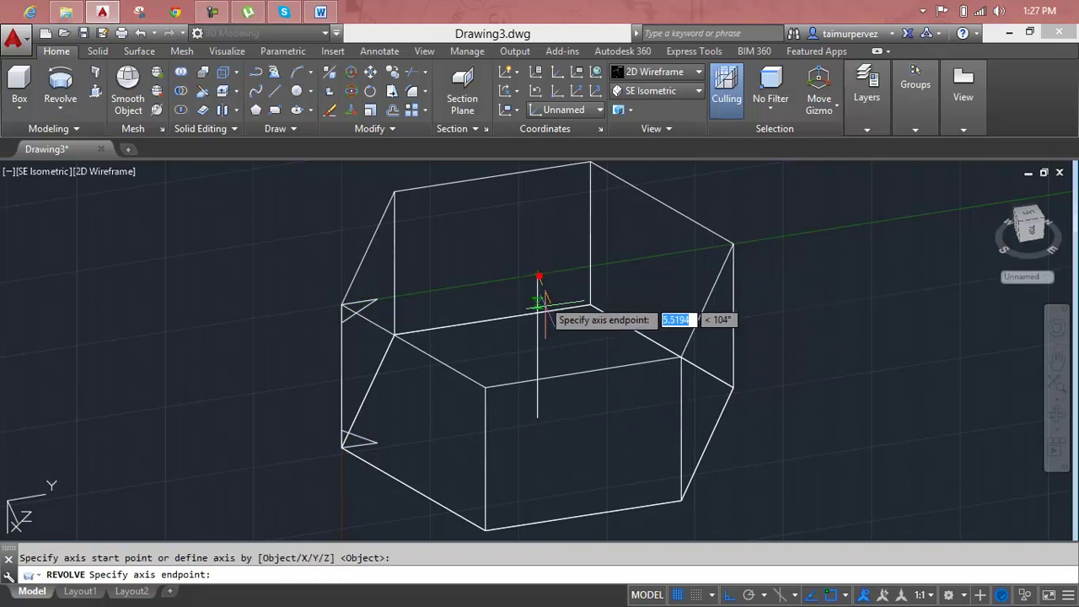
left_click(538, 419)
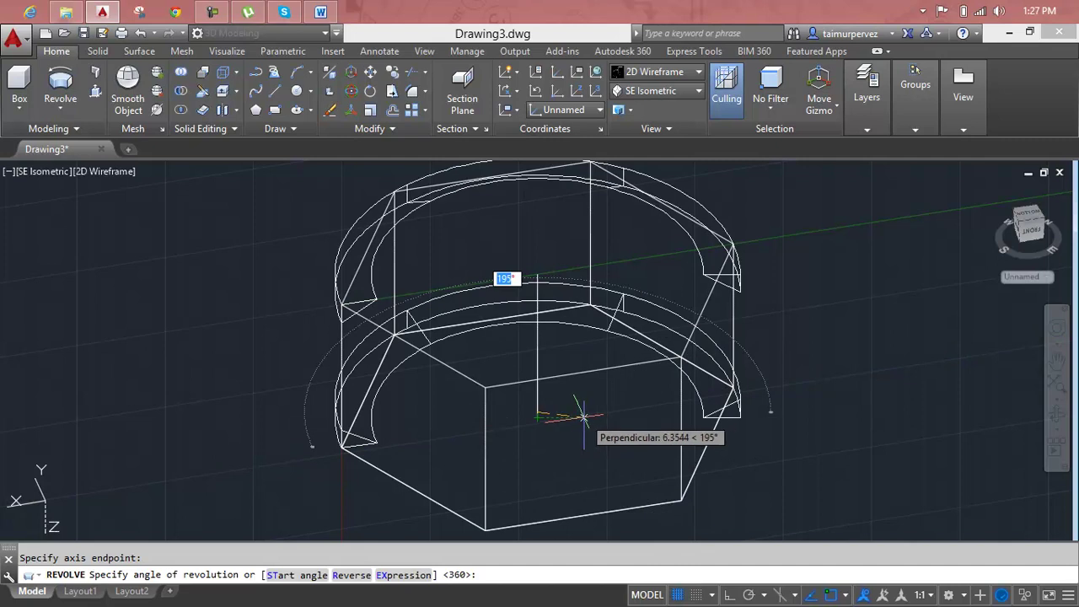
type("360")
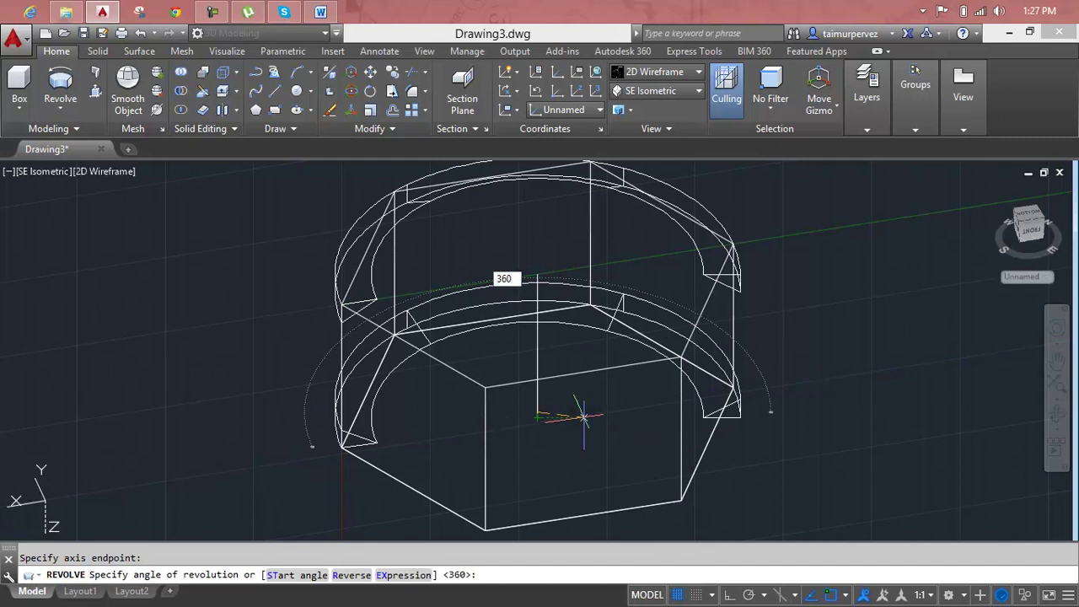
key("Return")
scroll(586, 377, "down", 2)
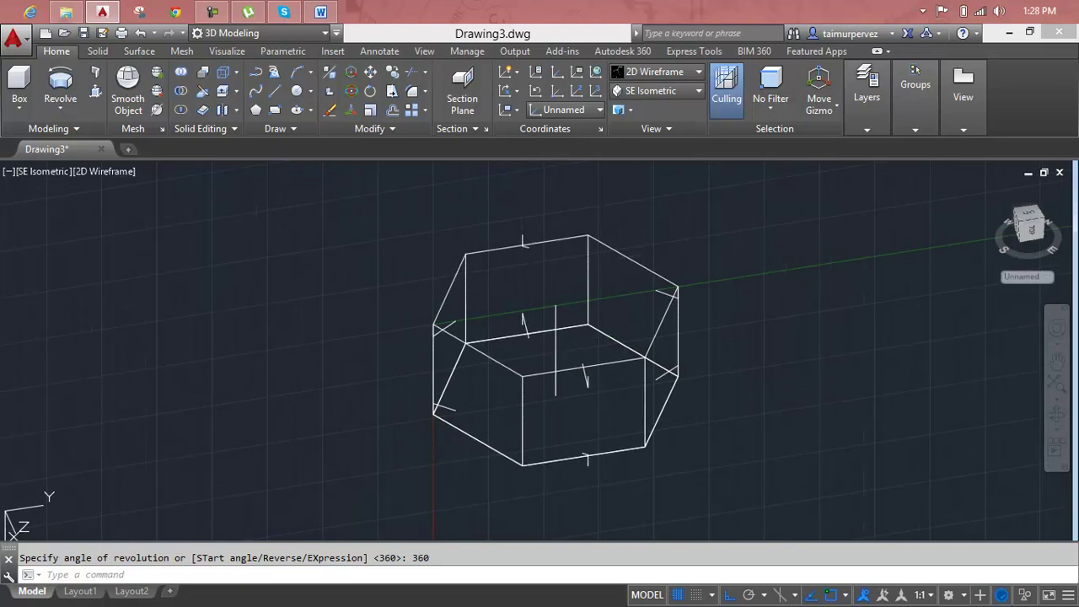
scroll(557, 261, "up", 2)
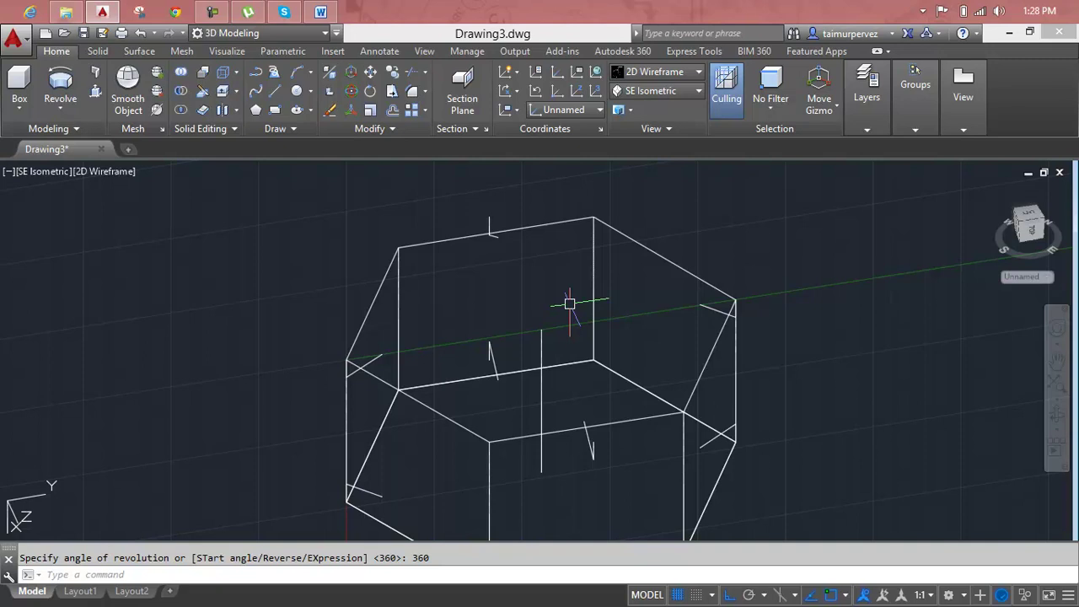
scroll(570, 304, "down", 2)
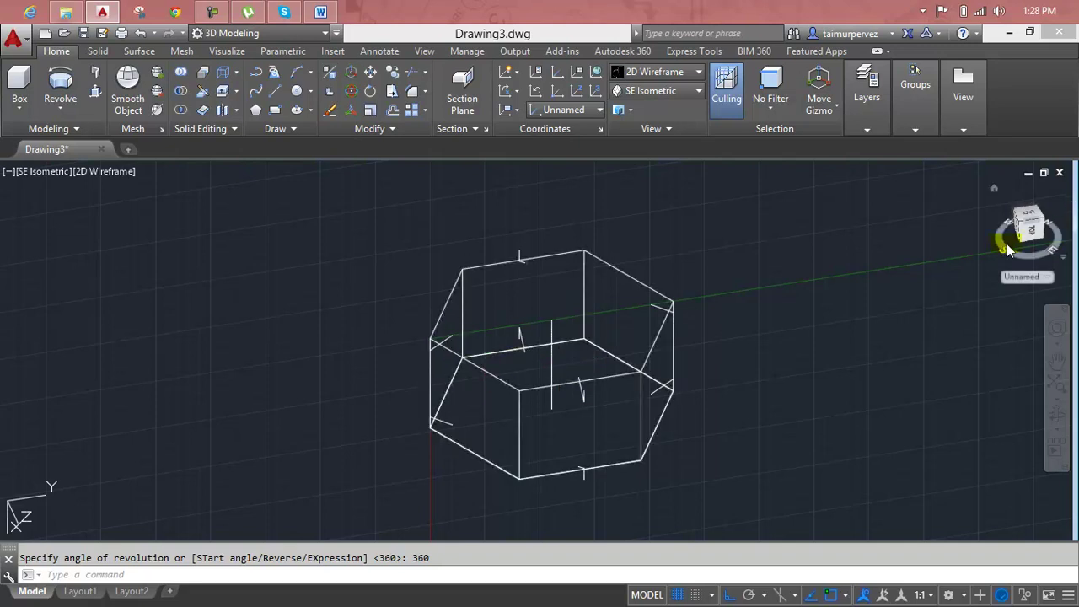
- Switch to the Realistic visual style and frame the shaded nut left of centre
left_click(679, 74)
left_click(826, 118)
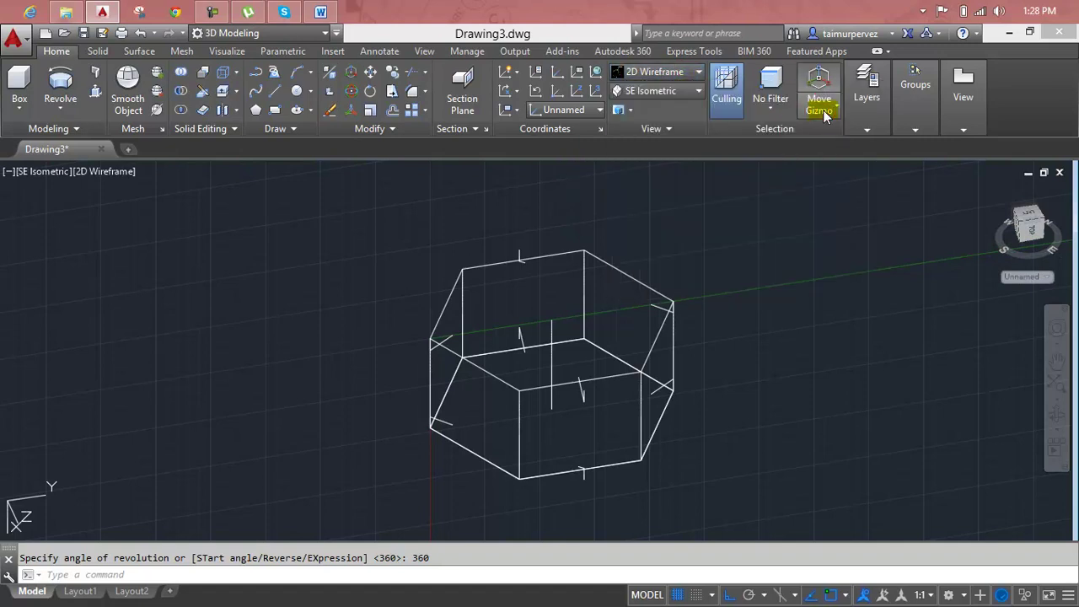
middle_click_drag(522, 460, 525, 450)
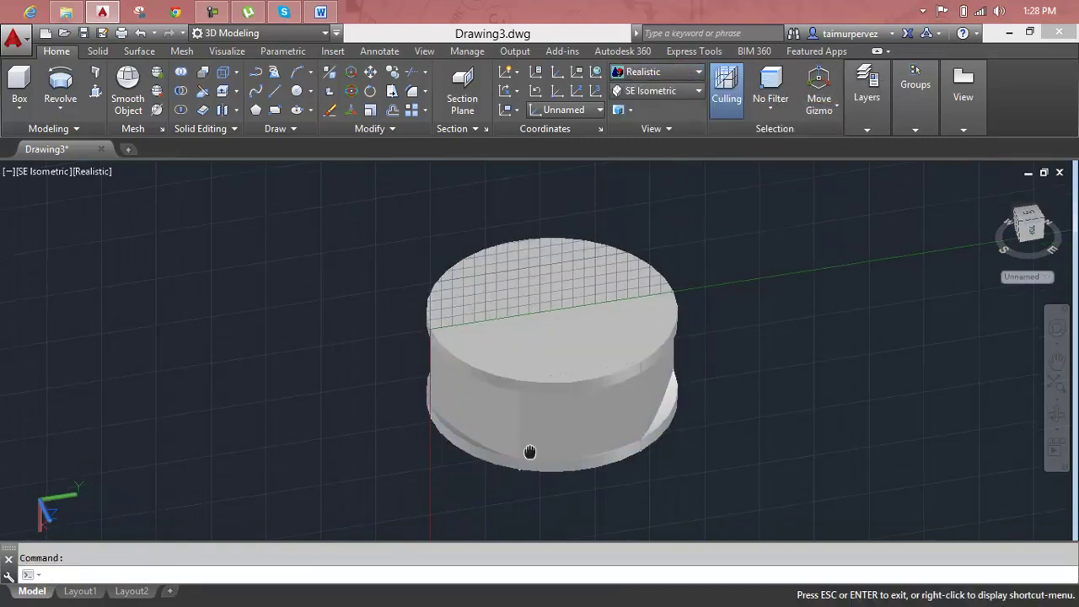
scroll(552, 410, "up", 2)
middle_click_drag(553, 410, 552, 436)
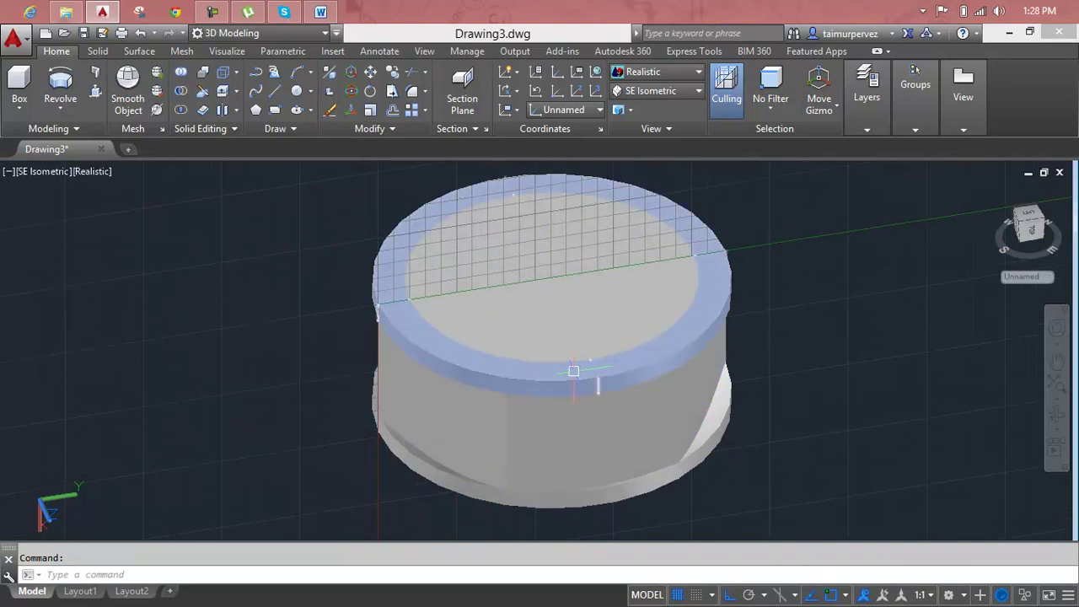
scroll(586, 428, "down", 2)
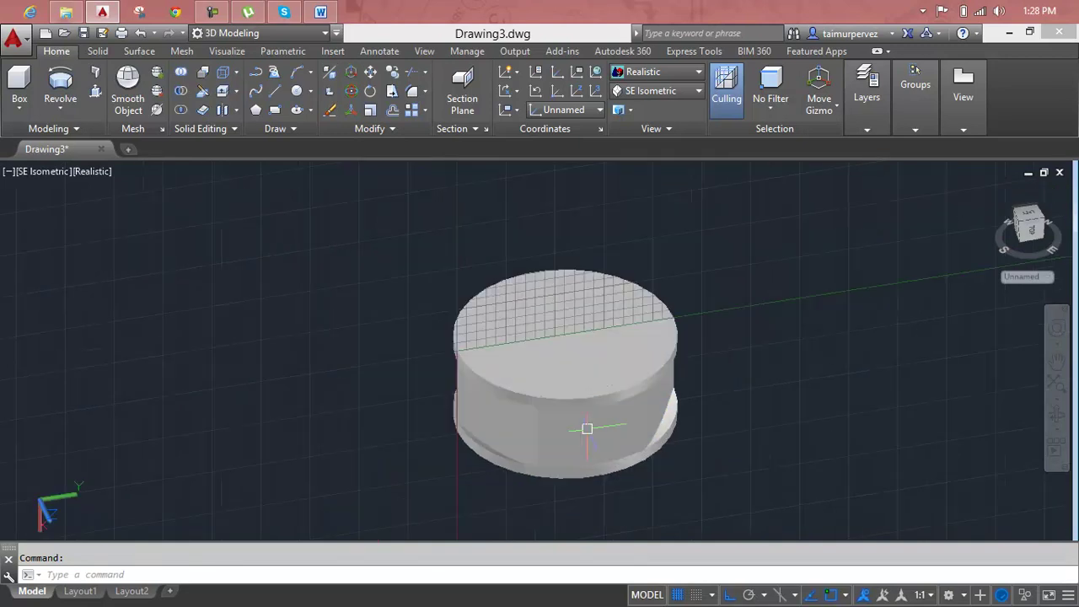
middle_click_drag(587, 428, 489, 436)
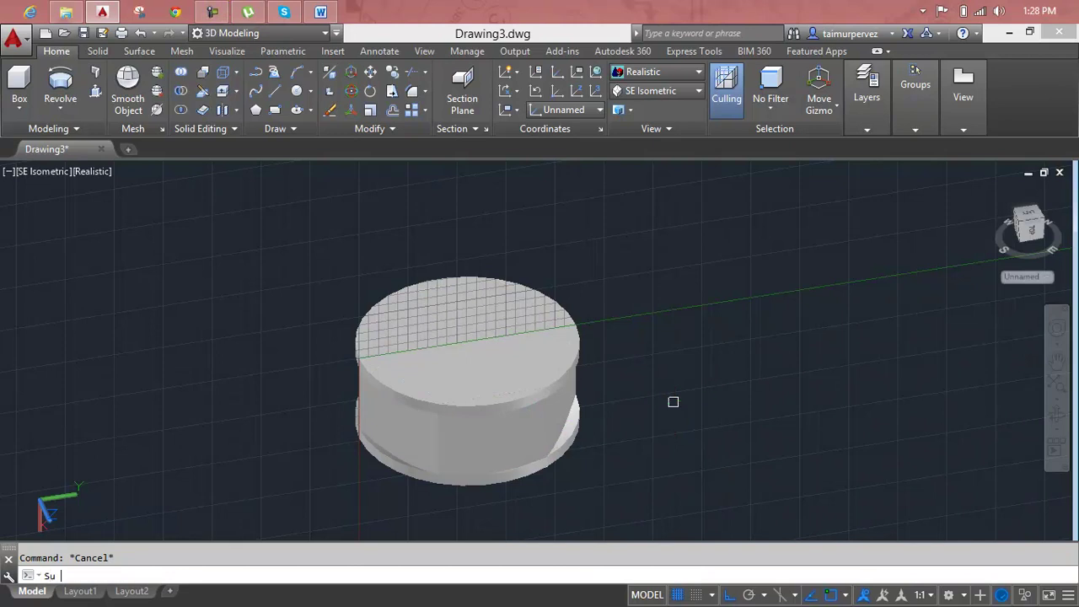
- Subtract the top and bottom rim rings from the hexagonal prism to chamfer its edges
key("Return")
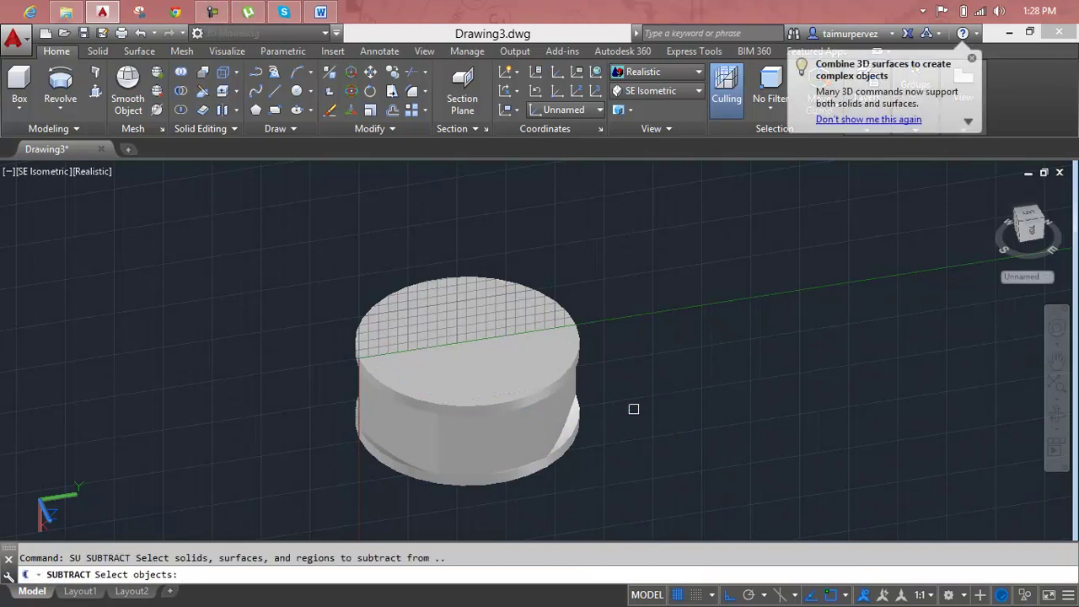
left_click(491, 421)
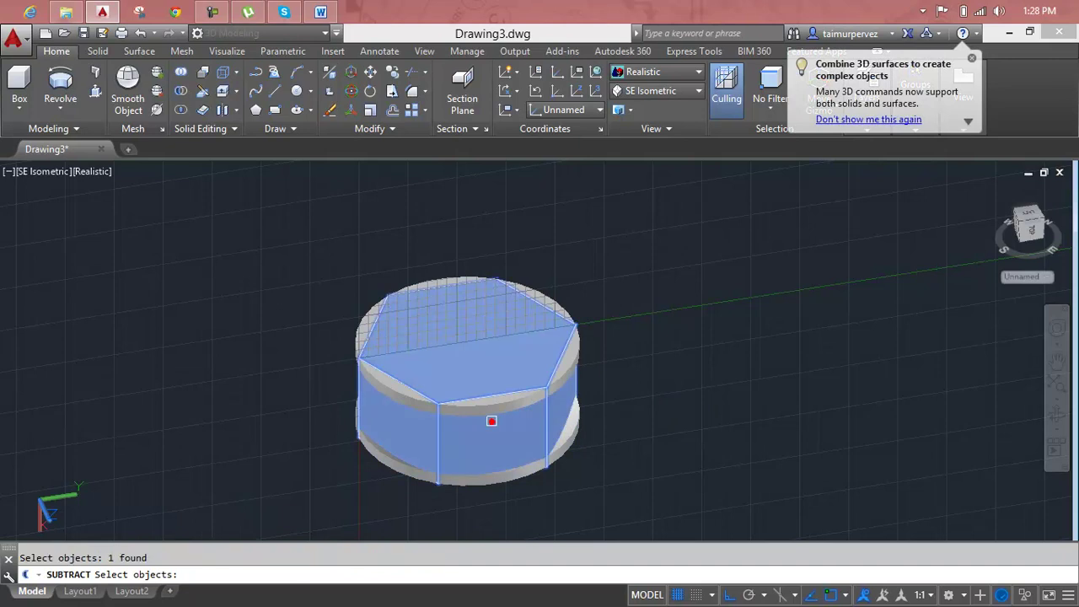
key("Return")
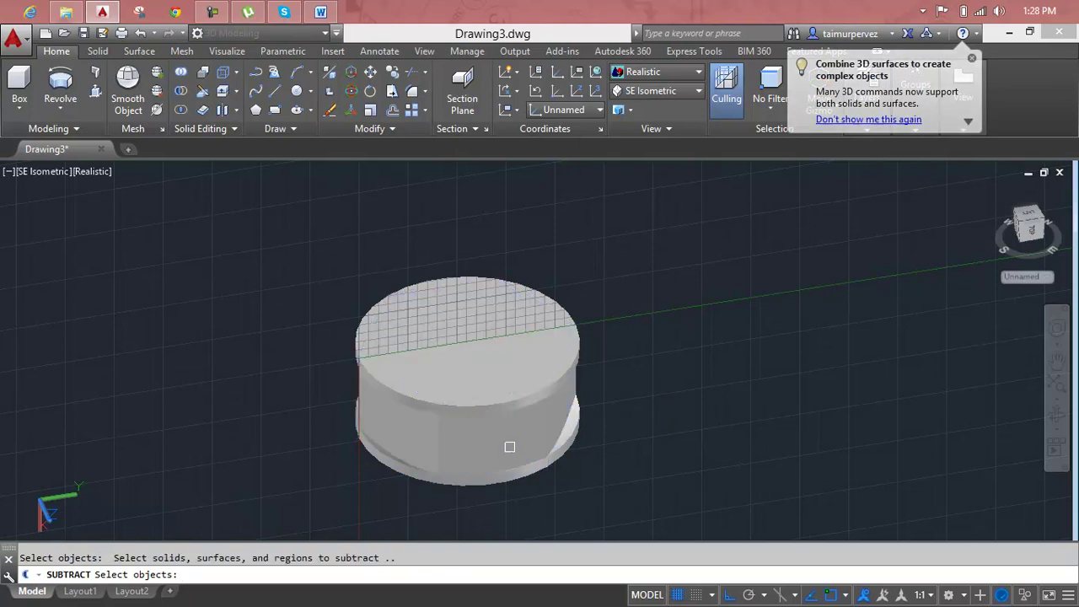
left_click(492, 406)
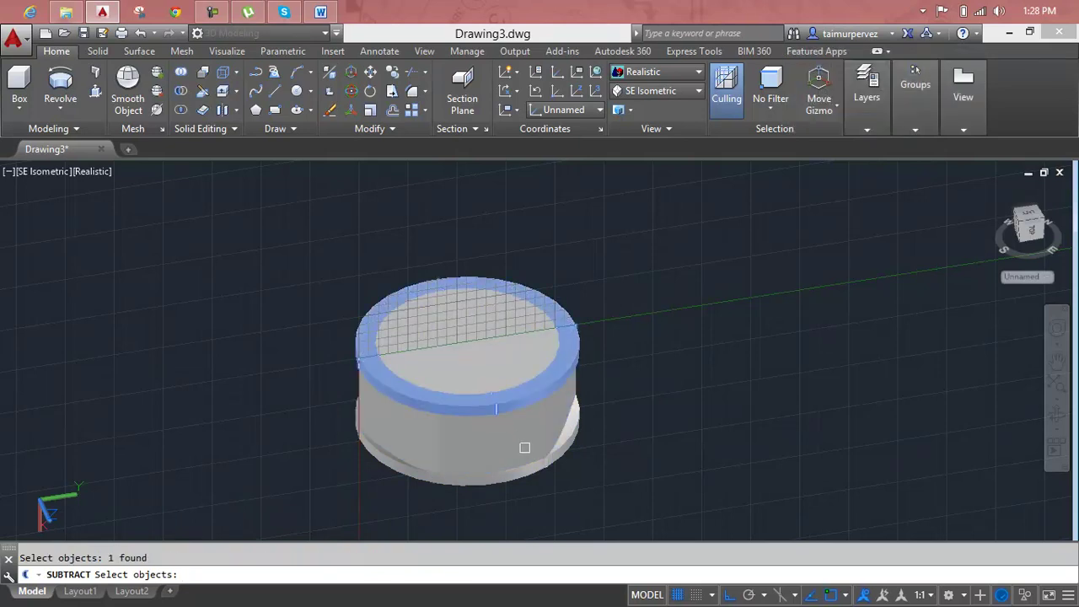
middle_click_drag(525, 459, 527, 390, "shift")
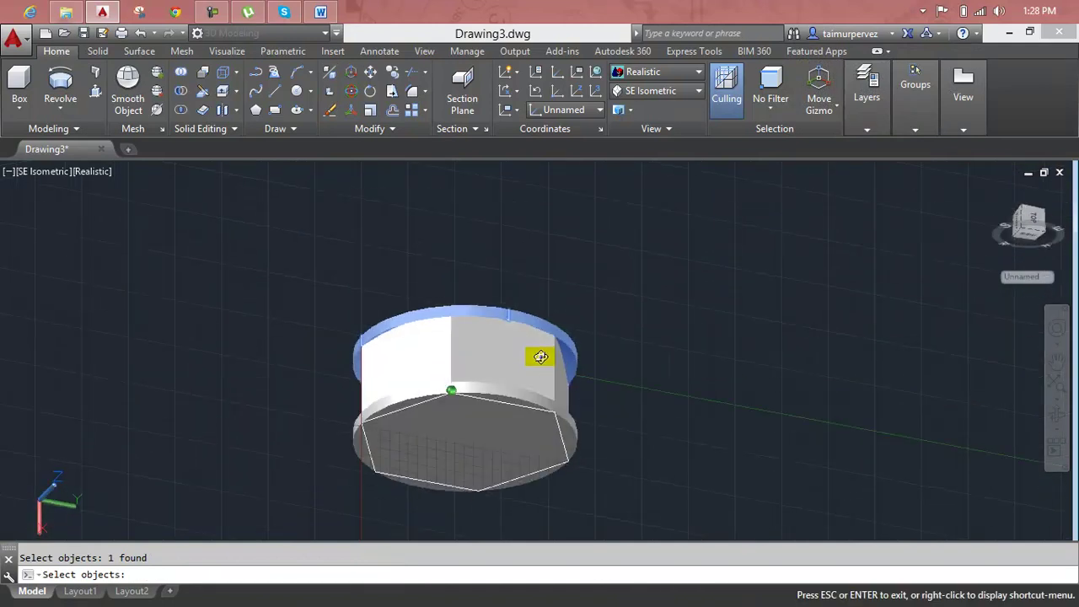
left_click(521, 397)
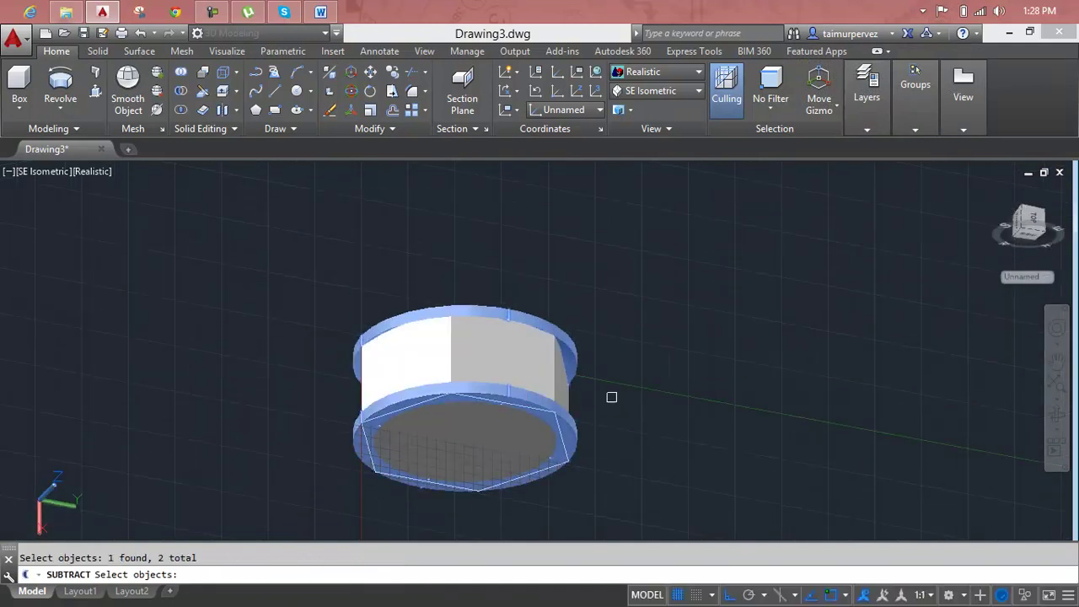
mouse_move(698, 394)
middle_mouse_down("shift")
mouse_move(650, 436)
mouse_move(635, 534)
middle_mouse_up("shift")
key("Return")
key("Return")
- Erase the leftover bottom outline seen from a side view
scroll(506, 386, "up", 5)
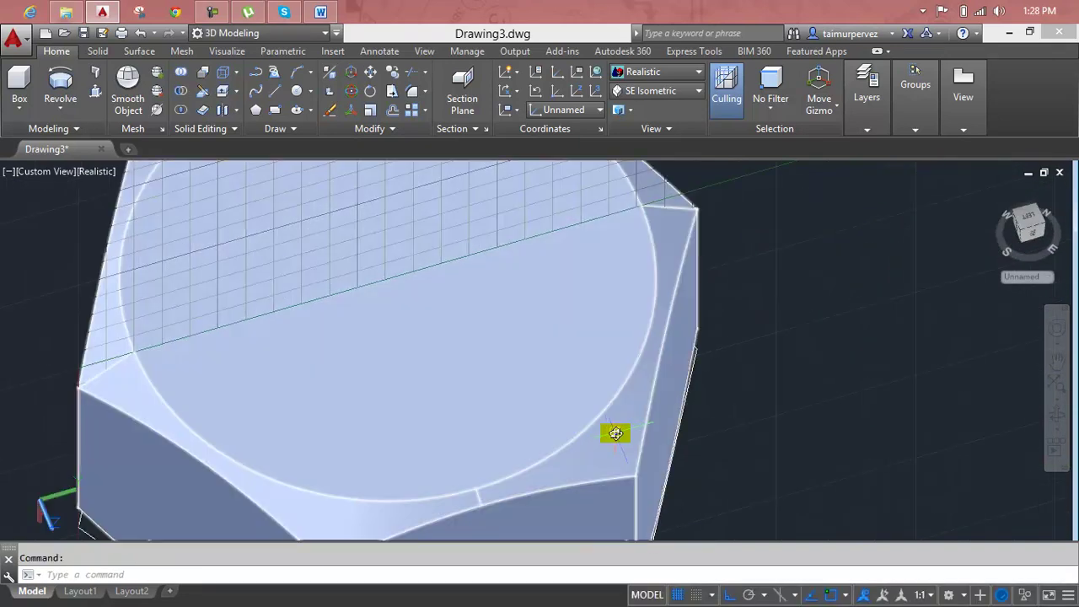
scroll(612, 433, "down", 3)
scroll(632, 431, "down", 2)
middle_click_drag(632, 432, 589, 426, "shift")
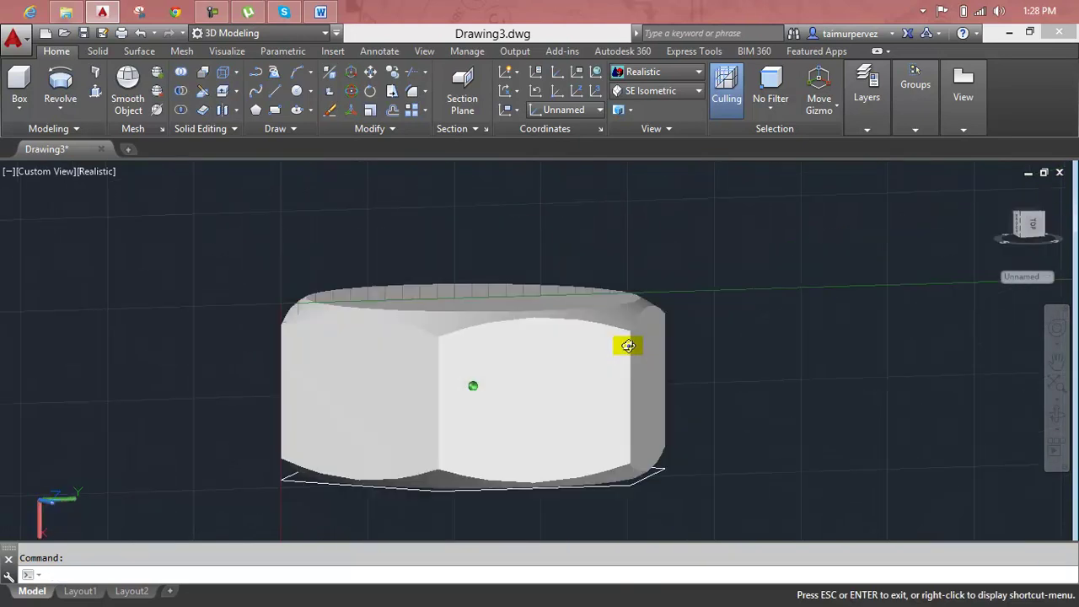
left_click(571, 484)
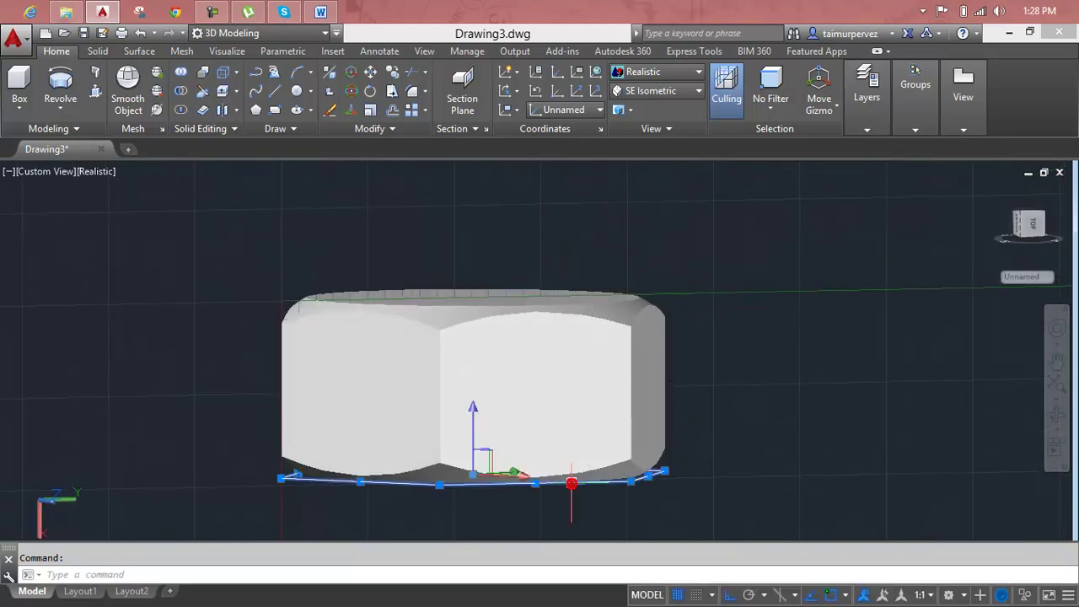
key("Escape")
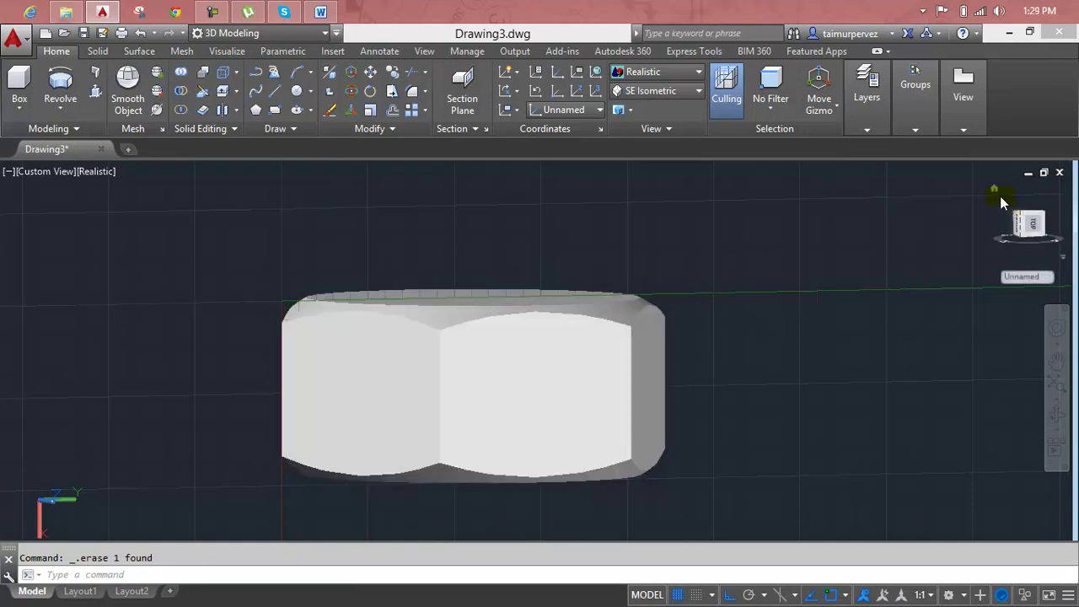
- Go to Top view, then Home, and orbit to see the nut's flat face from below, zoomed in
left_click(49, 177)
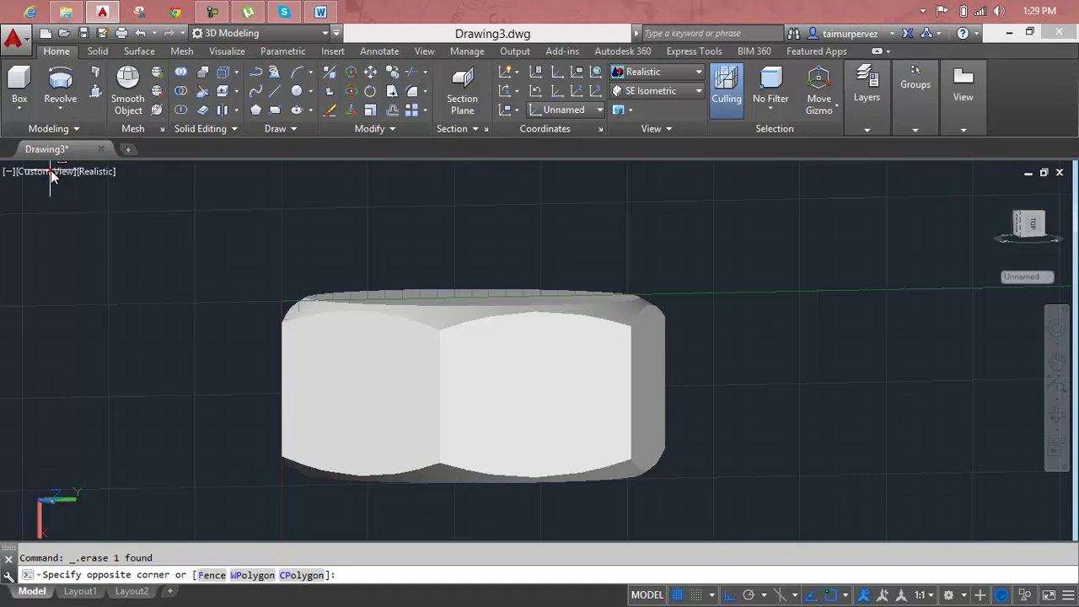
left_click(52, 173)
key("Escape")
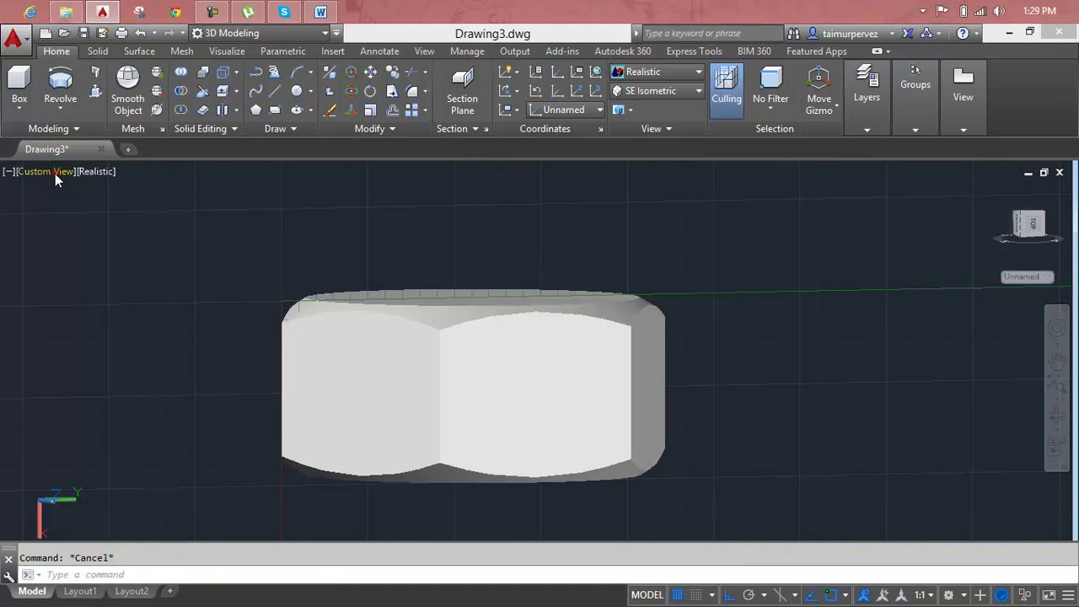
left_click(55, 174)
left_click(100, 214)
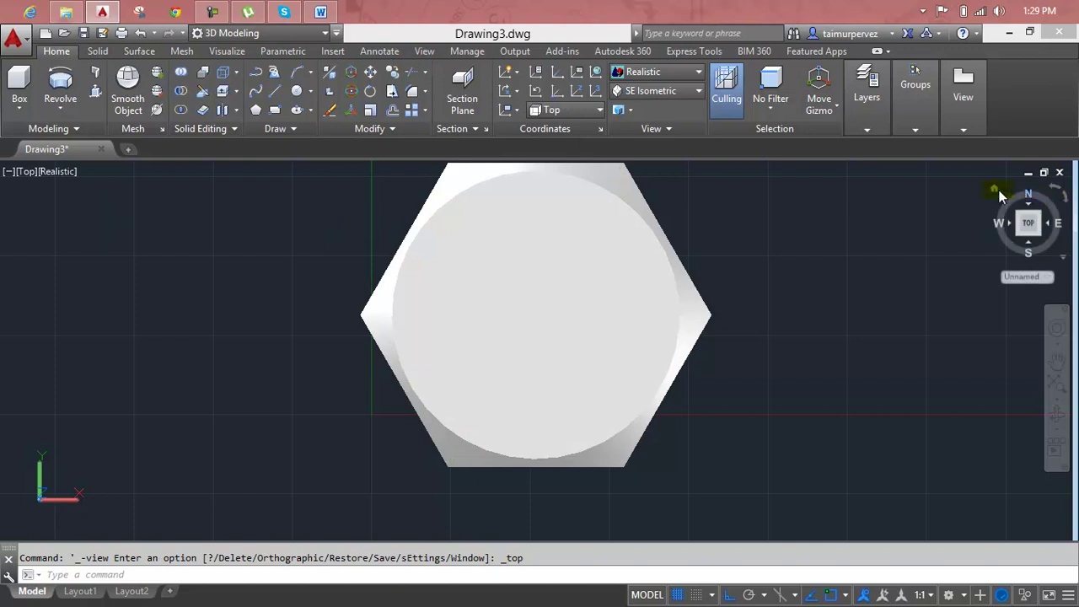
left_click(995, 192)
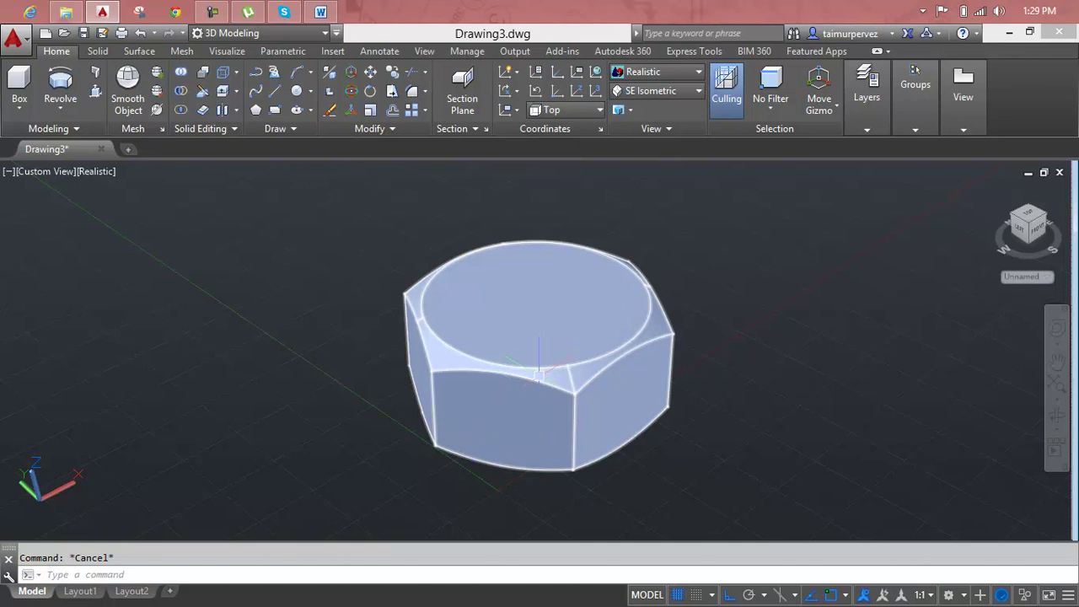
middle_click_drag(540, 375, 608, 229, "shift")
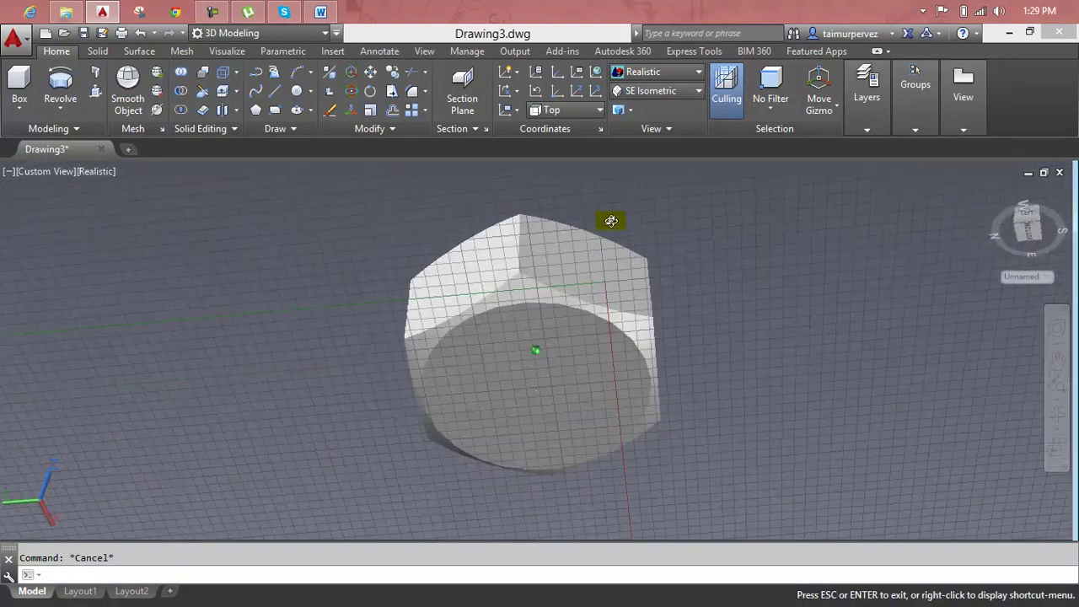
scroll(559, 315, "up", 3)
- Draw a radius 12 circle centred in the middle of the nut
key("Escape")
type("c")
key("Return")
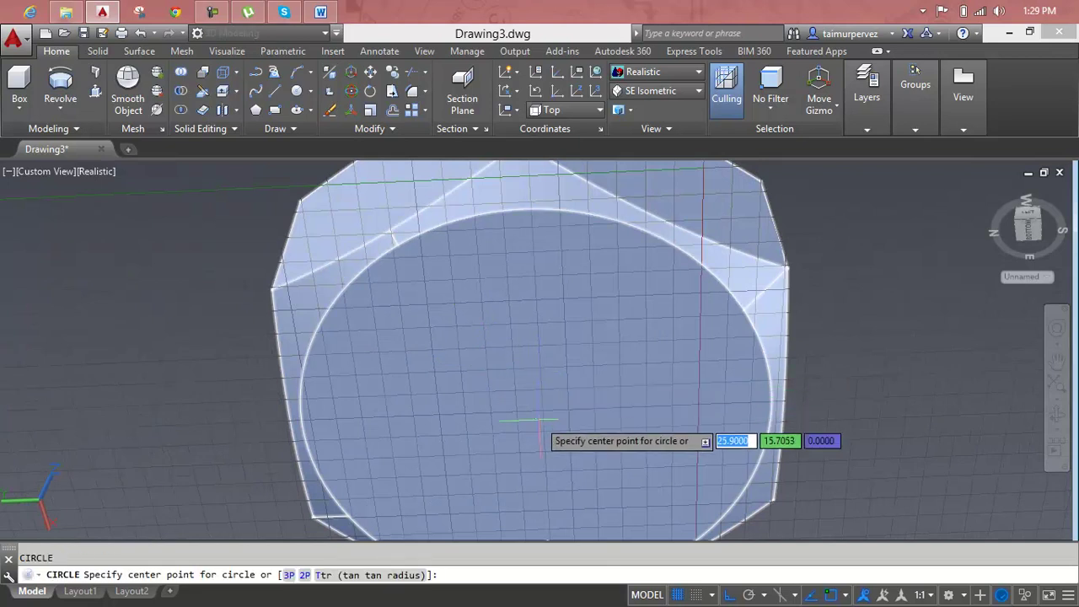
left_click(536, 417)
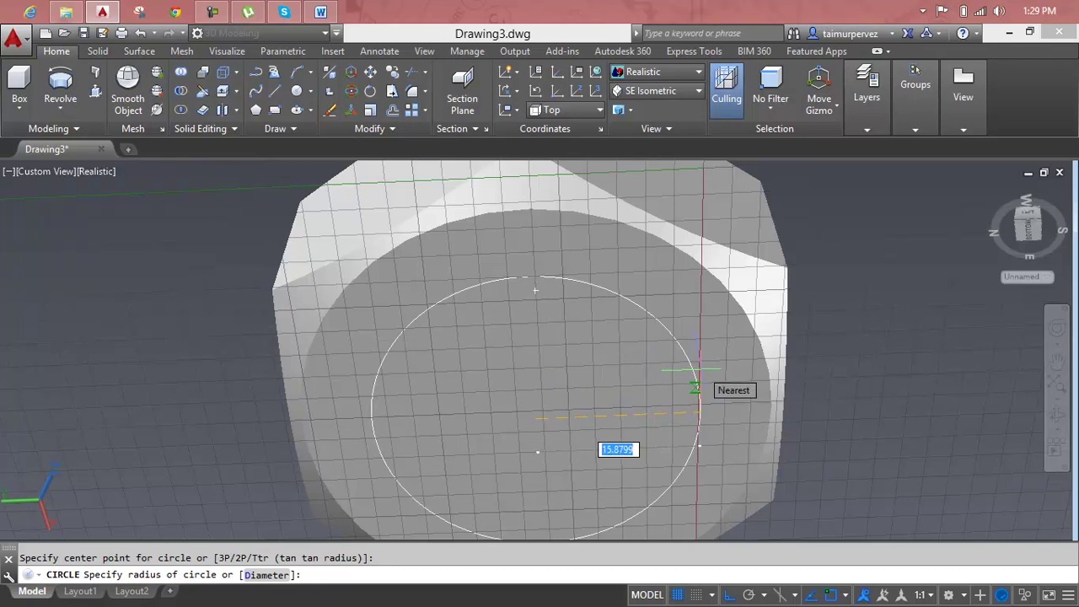
type("12")
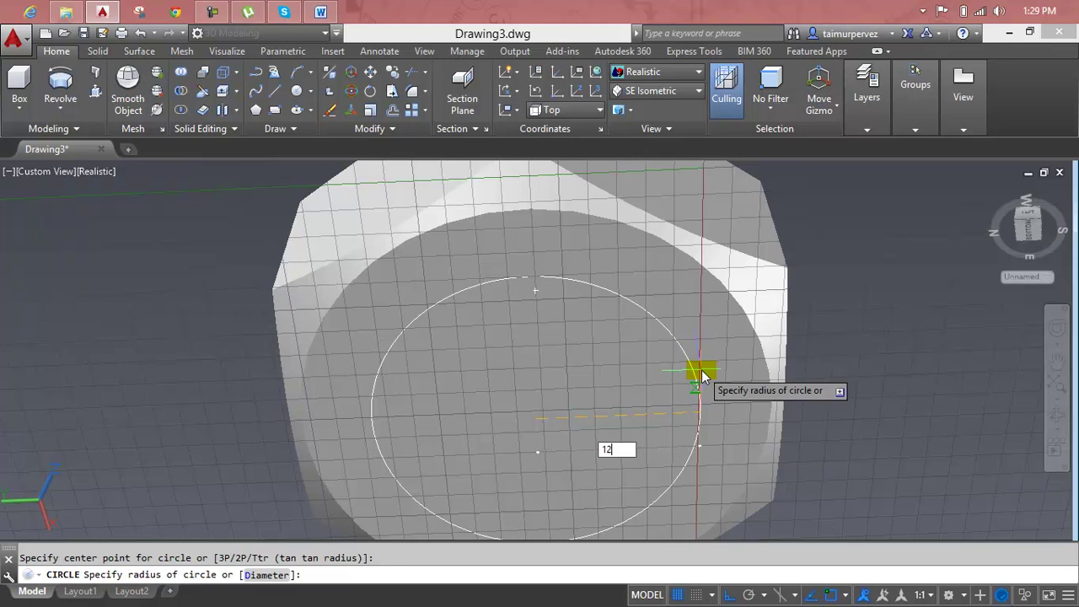
key("Return")
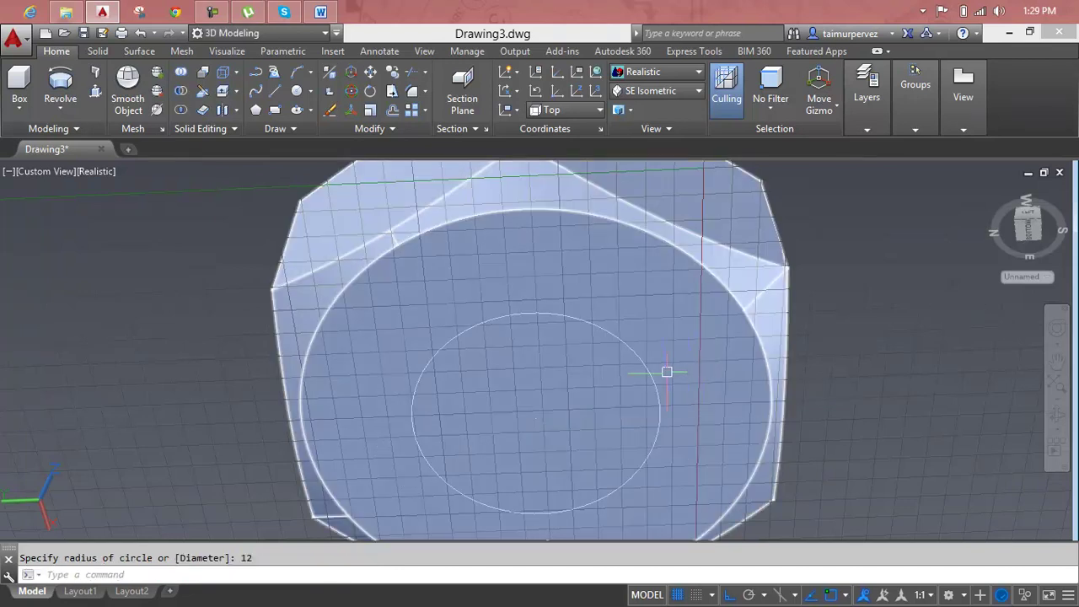
- Select and deselect the nut solid while zooming in on it
key("Escape")
left_click(656, 376)
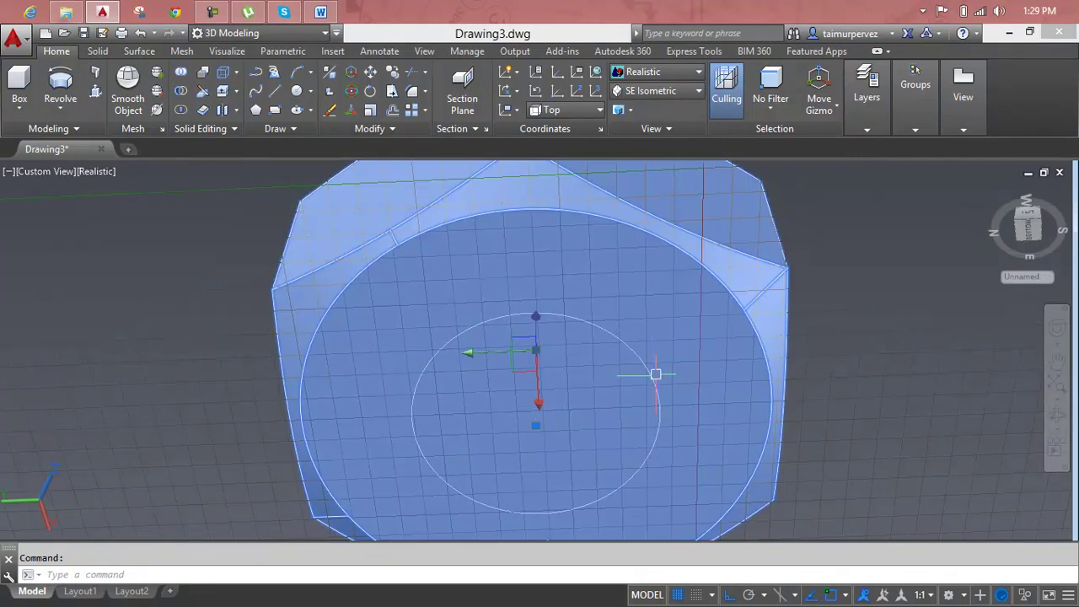
key("Escape")
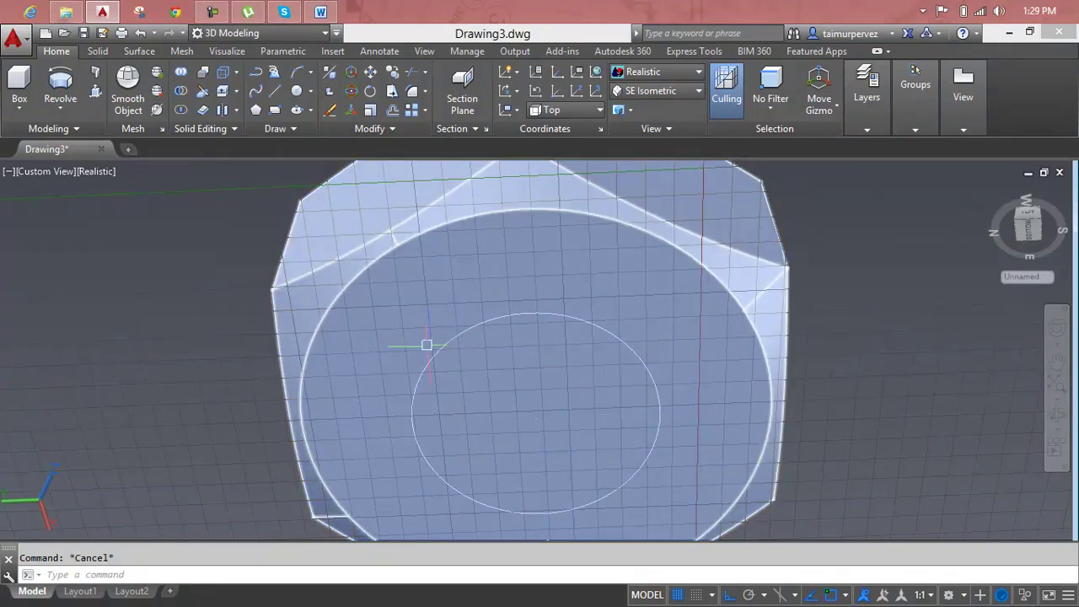
scroll(537, 352, "down", 2)
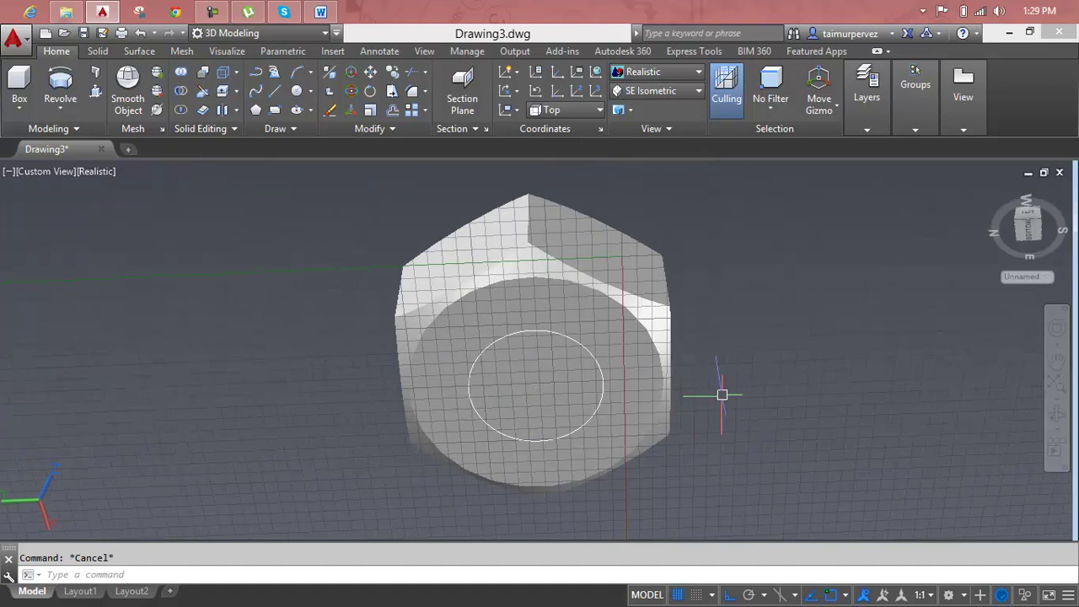
scroll(585, 320, "up", 1)
scroll(585, 321, "up", 1)
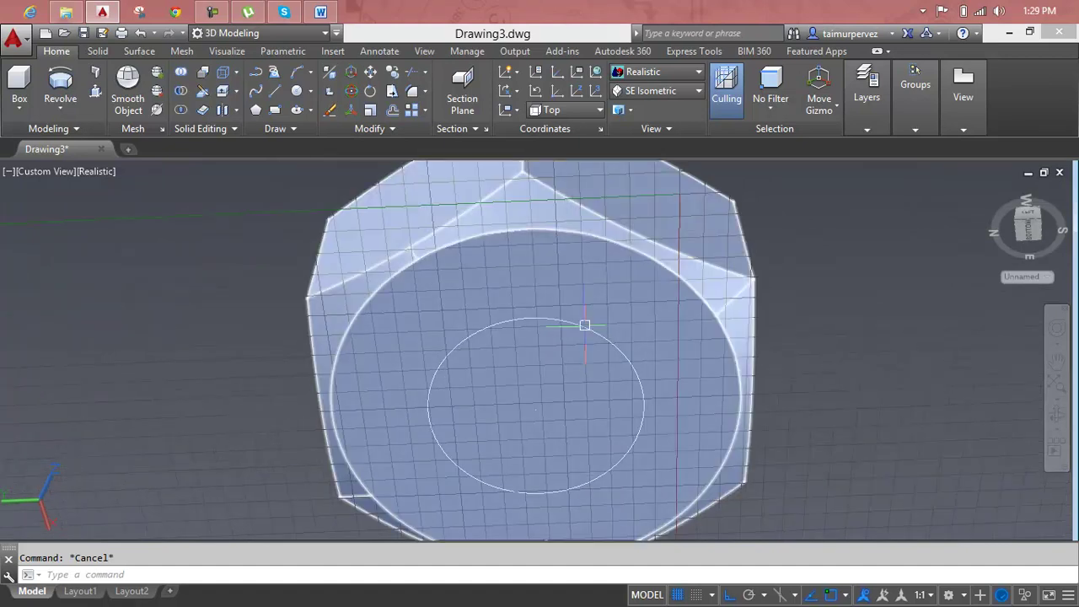
left_click(585, 325)
scroll(585, 324, "up", 1)
key("Escape")
scroll(535, 354, "up", 1)
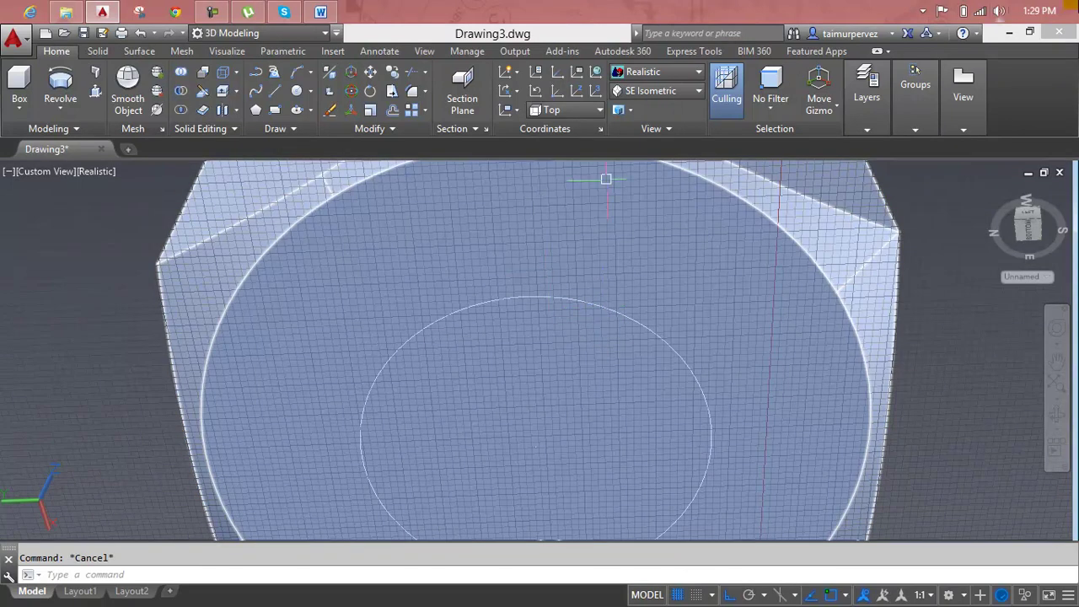
- Switch to 2D Wireframe and delete the radius 12 circle
left_click(674, 71)
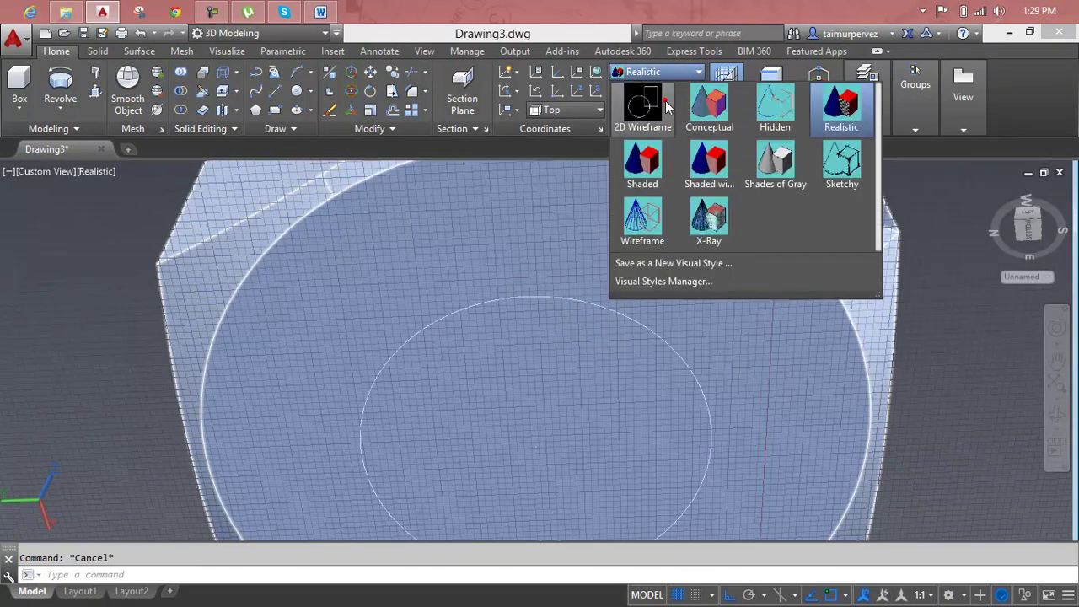
left_click(666, 105)
left_click(601, 320)
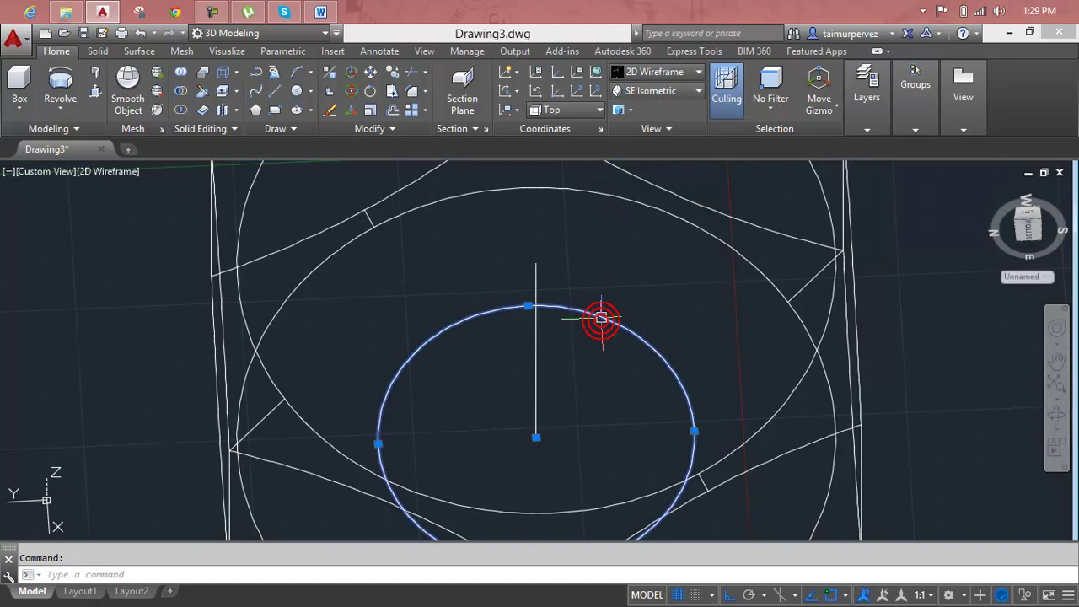
key("Delete")
- Draw a radius 15 circle centred at the vertical line's lower end
type("c")
key("Return")
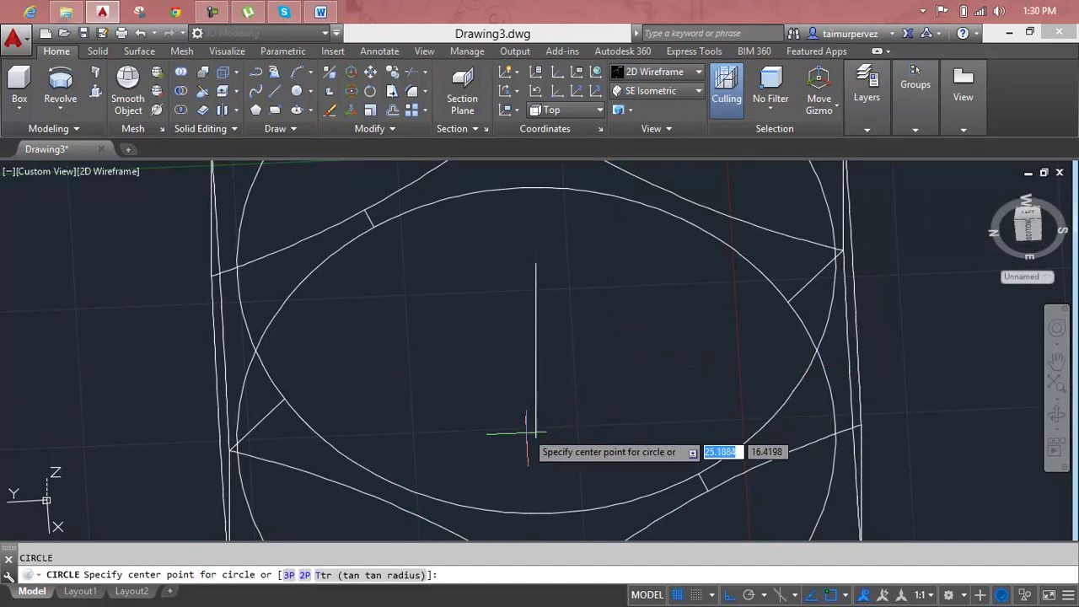
left_click(536, 436)
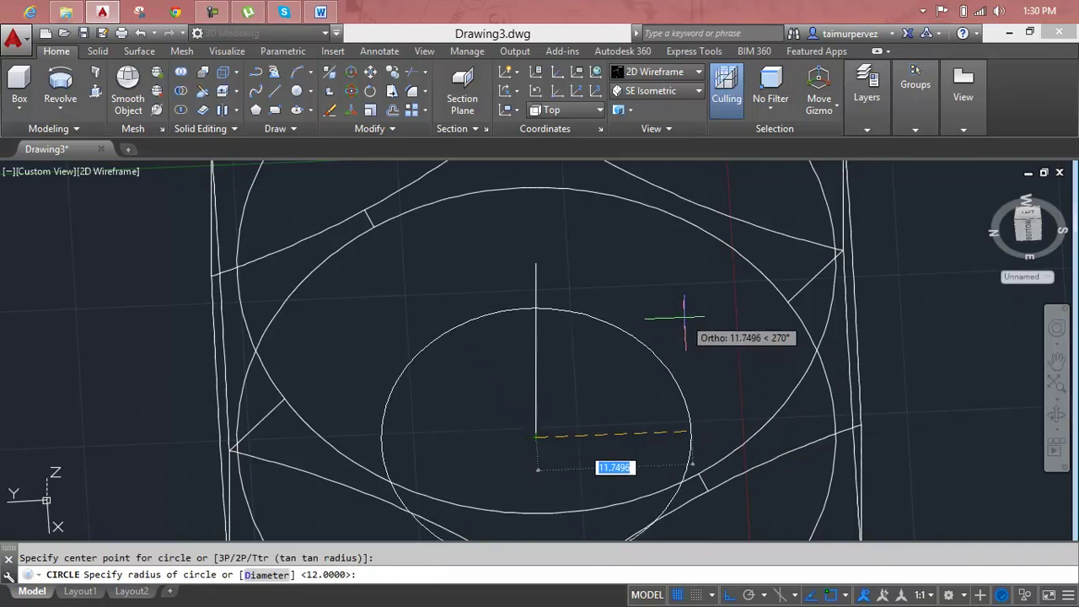
type("15")
key("Return")
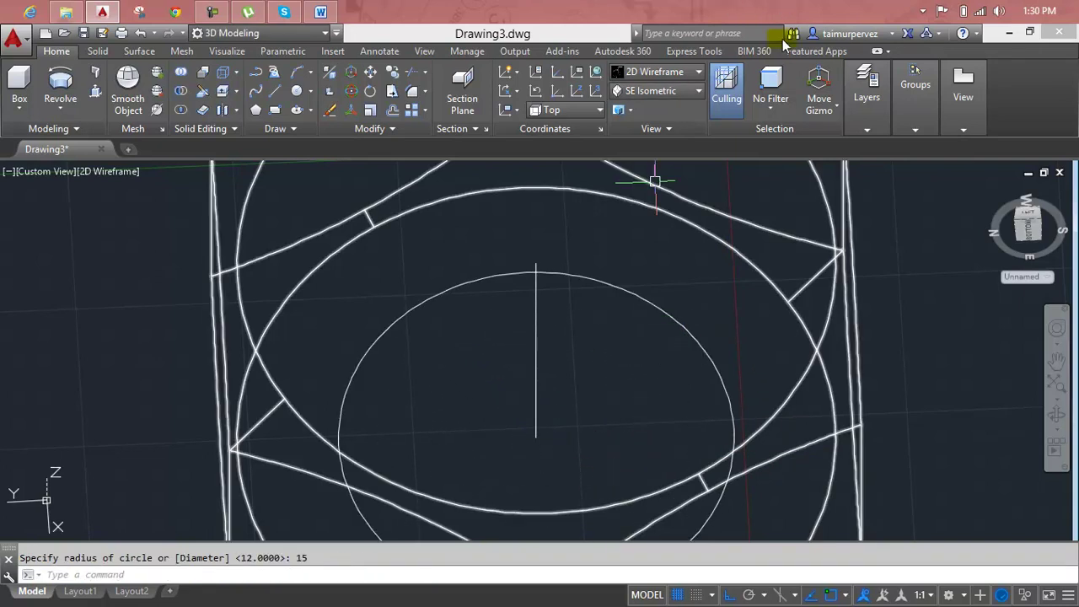
- Return to Realistic shading and pan to frame the whole nut
left_click(681, 73)
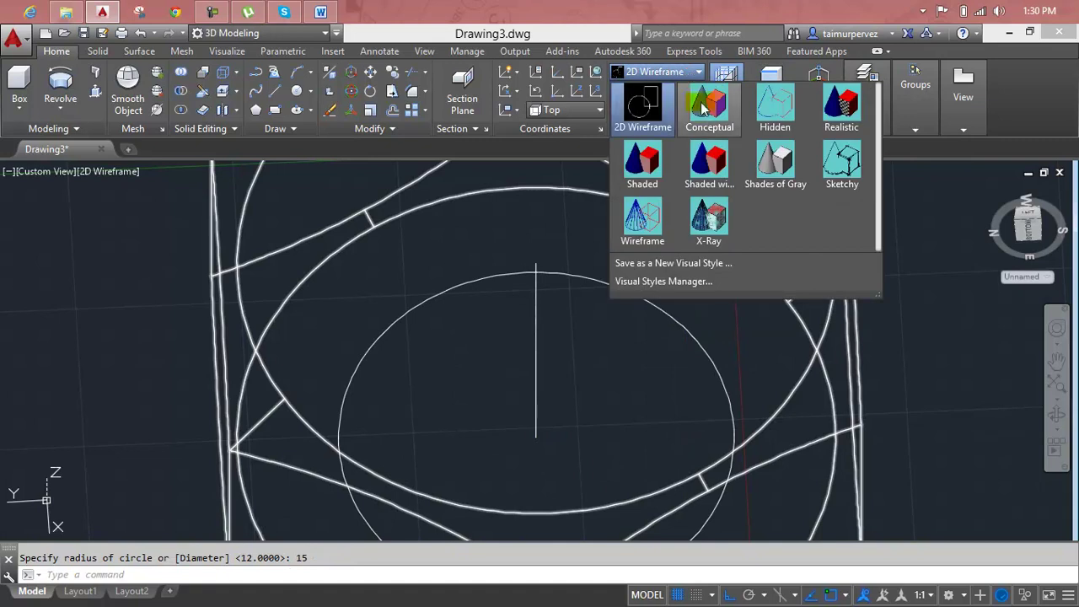
left_click(842, 106)
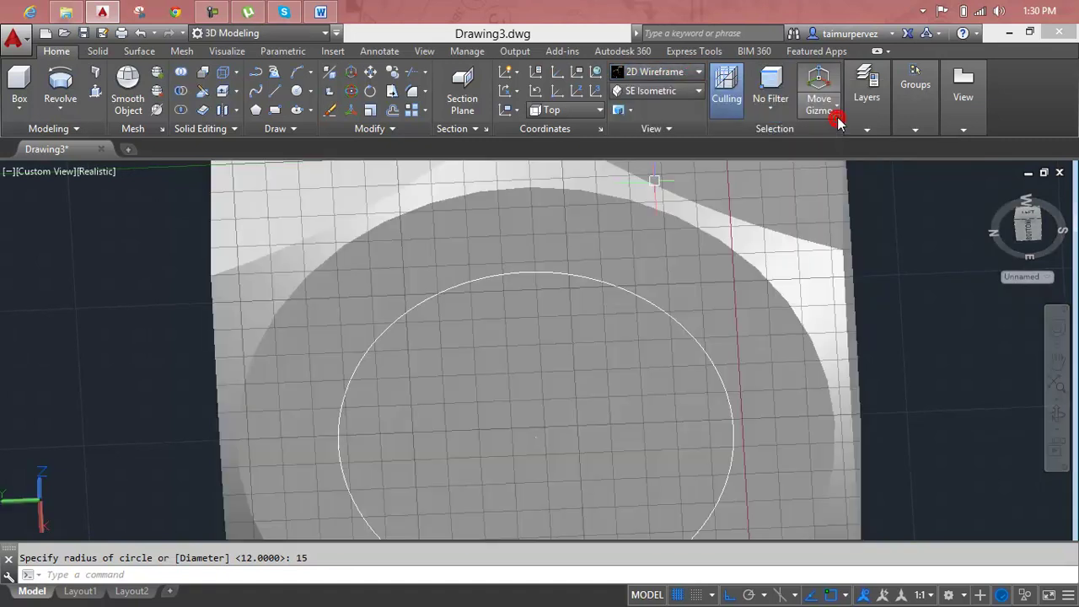
scroll(652, 243, "down", 3)
scroll(649, 246, "down", 2)
middle_click_drag(646, 250, 559, 309)
key("Escape")
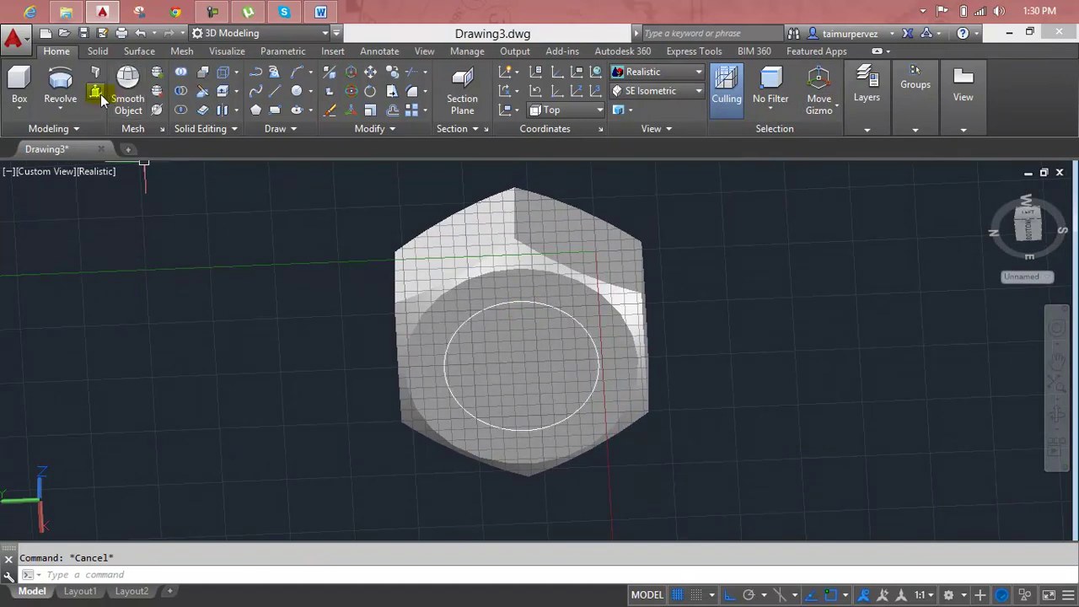
- Press-pull the radius 15 circle through the nut to cut the bore, then orbit to inspect it
key("ctrl+shift+e")
left_click(545, 385)
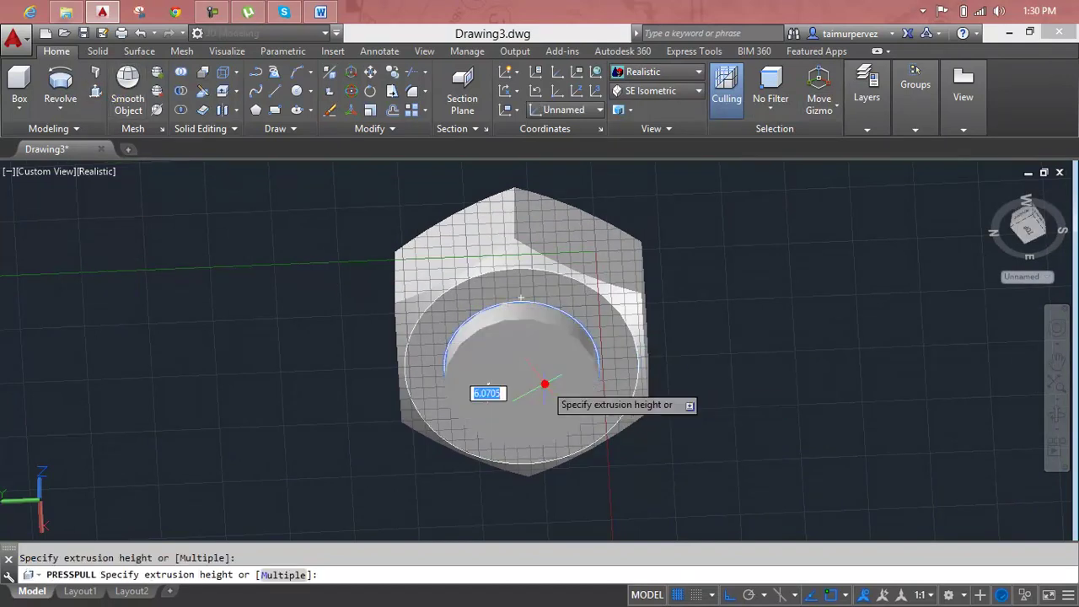
scroll(552, 380, "down", 3)
middle_click_drag(557, 376, 527, 418)
left_click(638, 221)
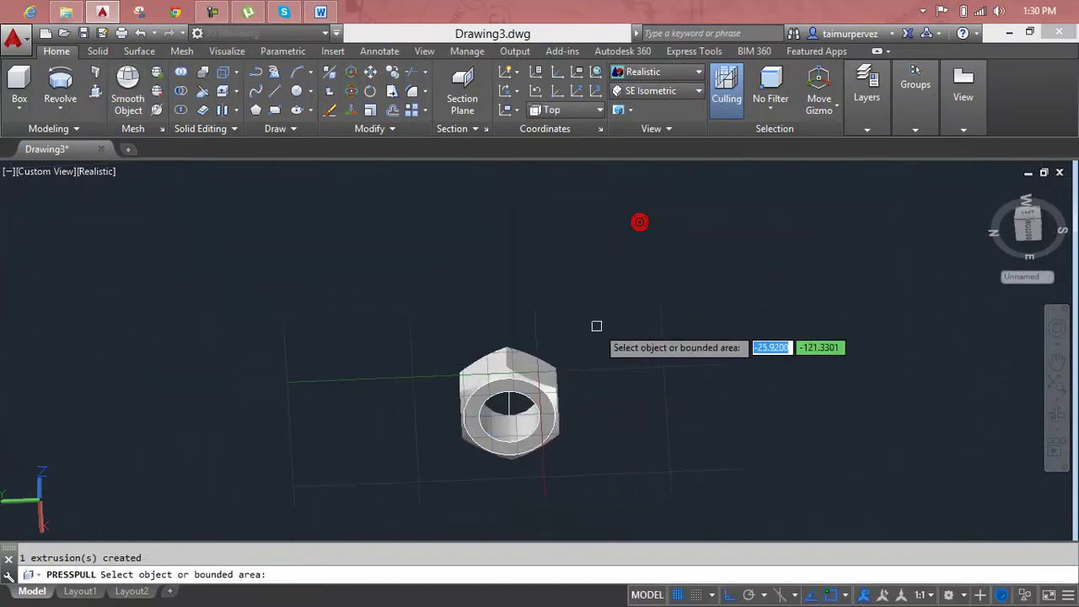
key("Escape")
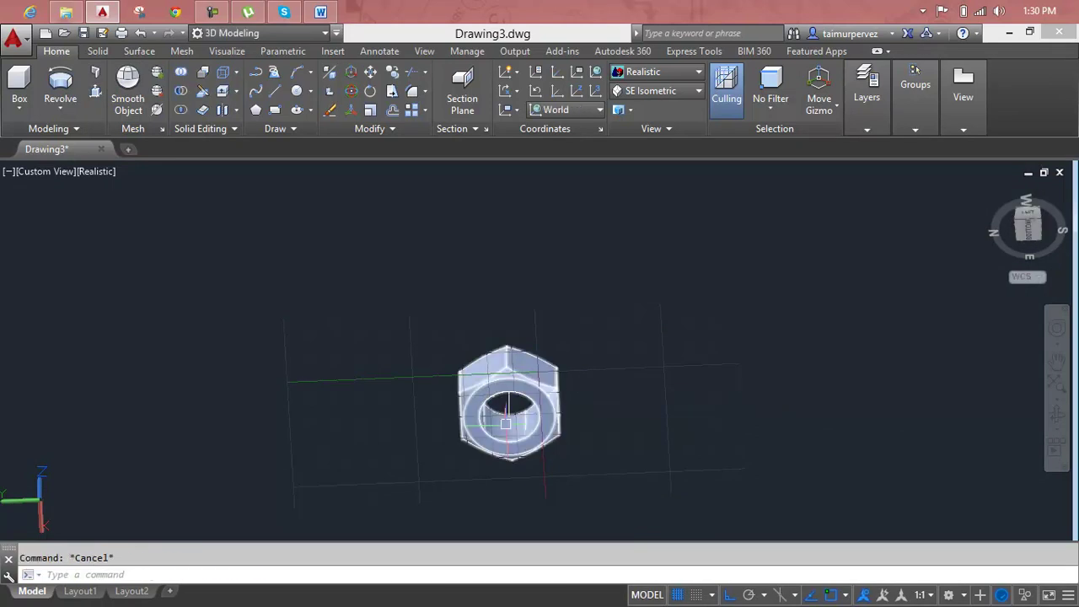
middle_click_drag(506, 424, 489, 506, "shift")
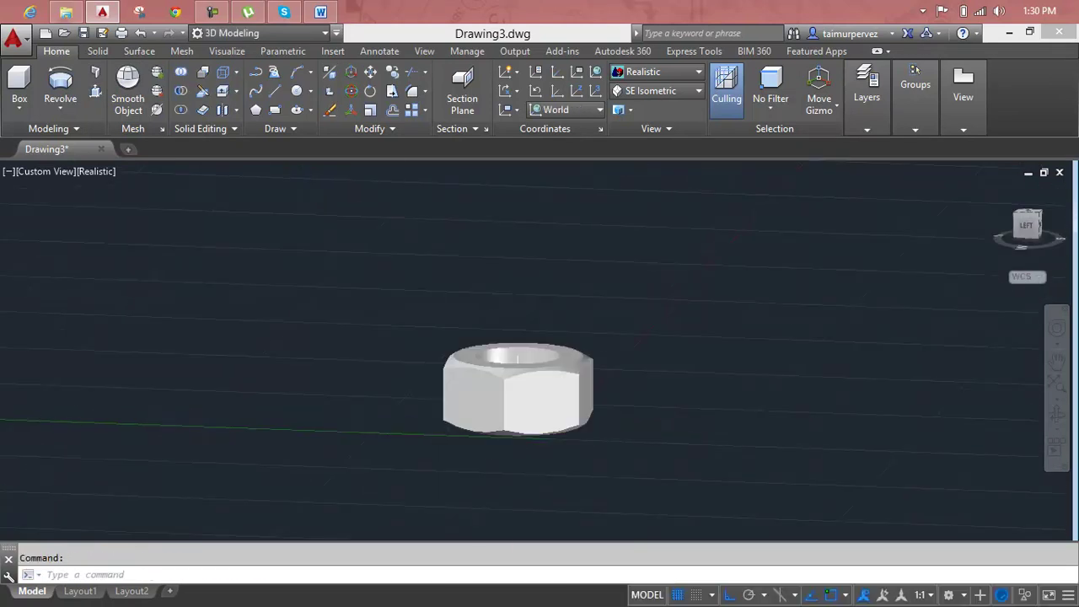
scroll(517, 358, "up", 4)
scroll(514, 361, "up", 1)
mouse_move(515, 363)
middle_mouse_down("shift")
mouse_move(513, 491)
mouse_move(522, 402)
mouse_move(552, 547)
mouse_move(559, 491)
middle_mouse_up("shift")
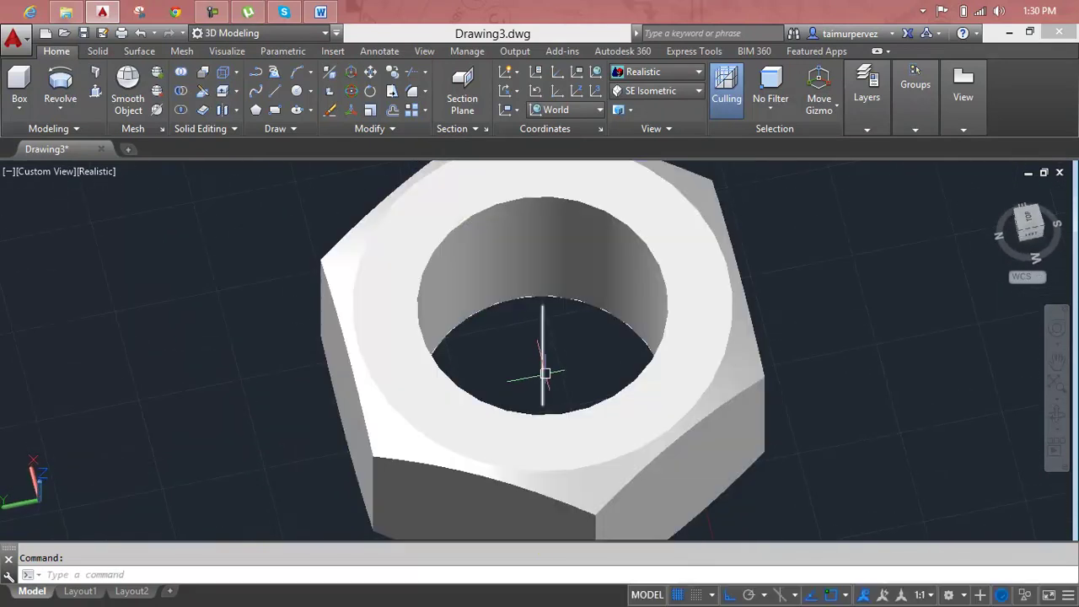
- Delete the vertical line inside the nut's hole
left_click(542, 360)
key("Delete")
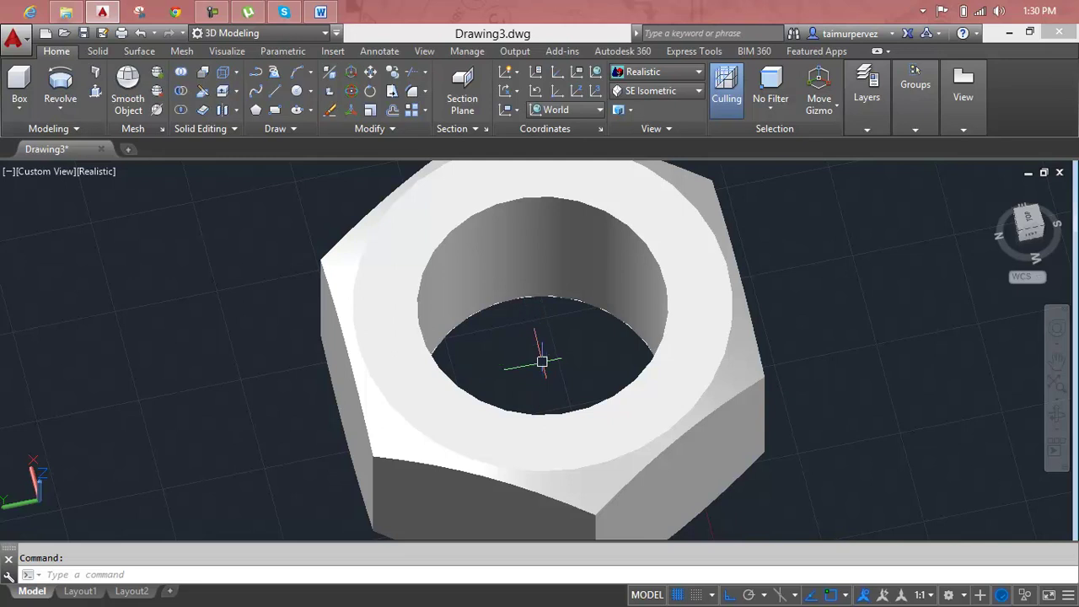
key("Escape")
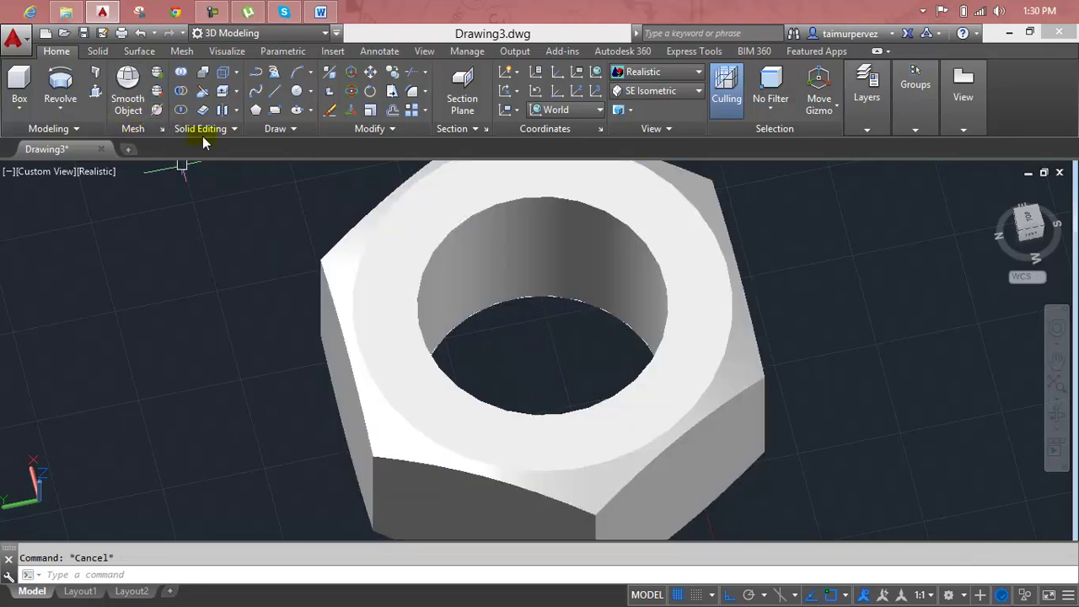
- Begin a helix centred in the hole, entering its base and top radii, then cancel it
left_click(291, 131)
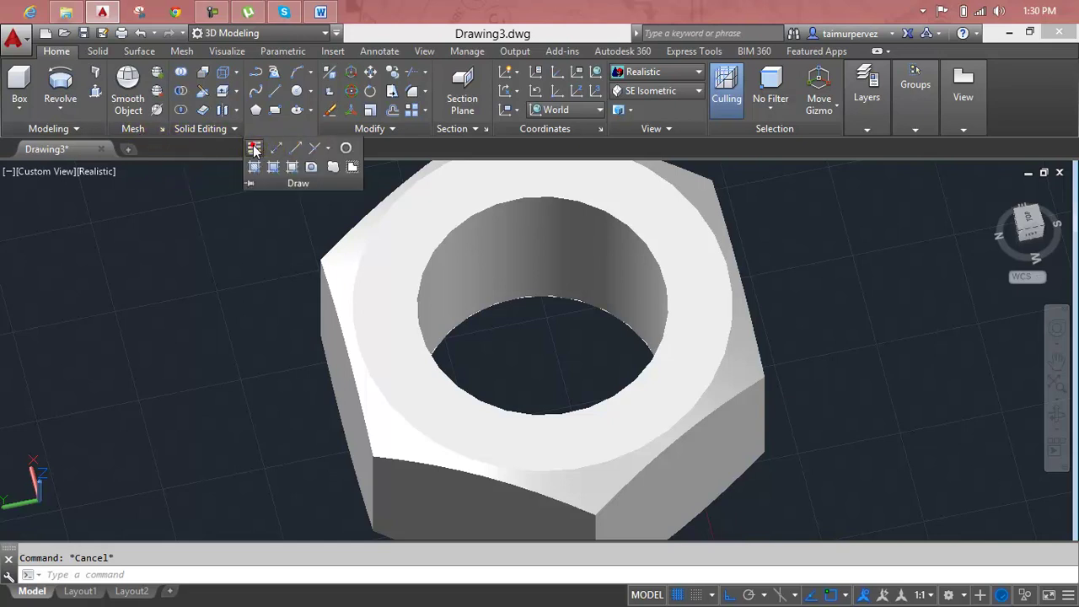
left_click(255, 149)
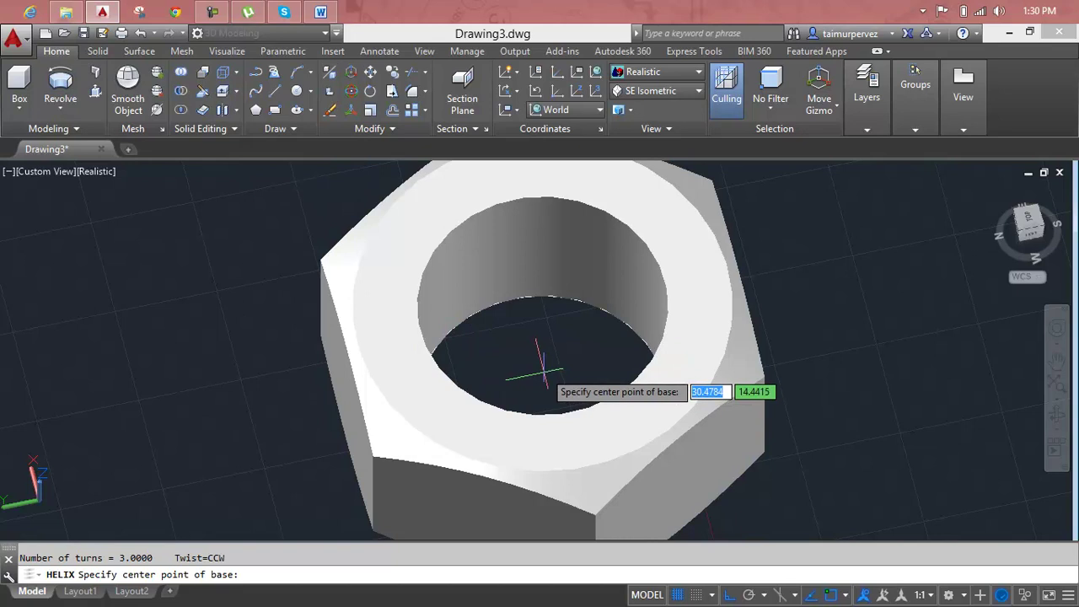
mouse_move(545, 362)
middle_mouse_down("shift")
mouse_move(624, 166)
mouse_move(614, 193)
middle_mouse_up("shift")
mouse_move(549, 396)
middle_mouse_down("shift")
mouse_move(561, 513)
mouse_move(542, 590)
mouse_move(541, 557)
middle_mouse_up("shift")
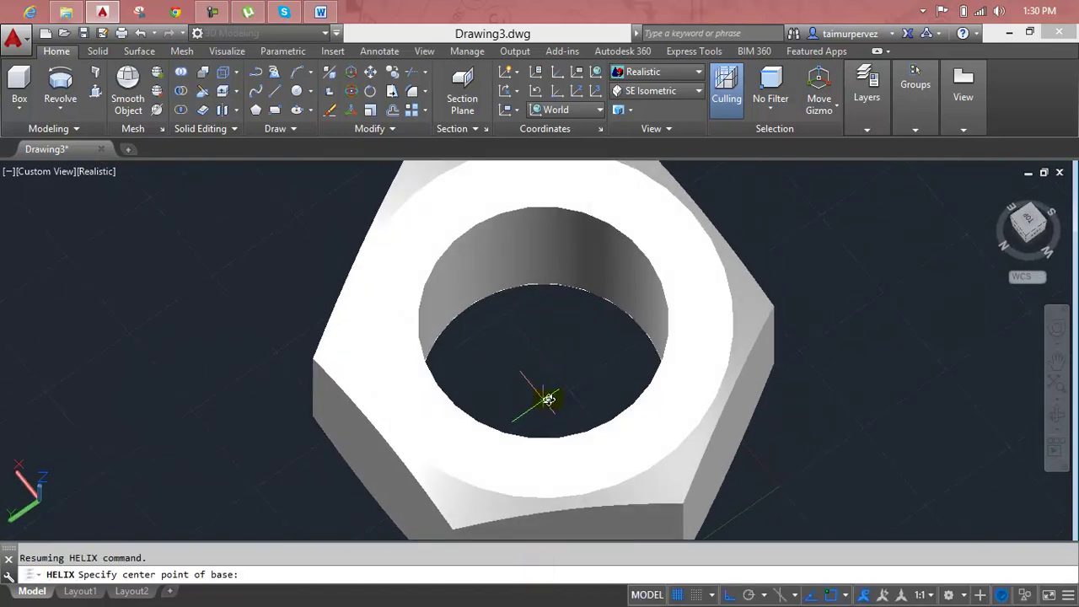
left_click(548, 399)
key("Escape")
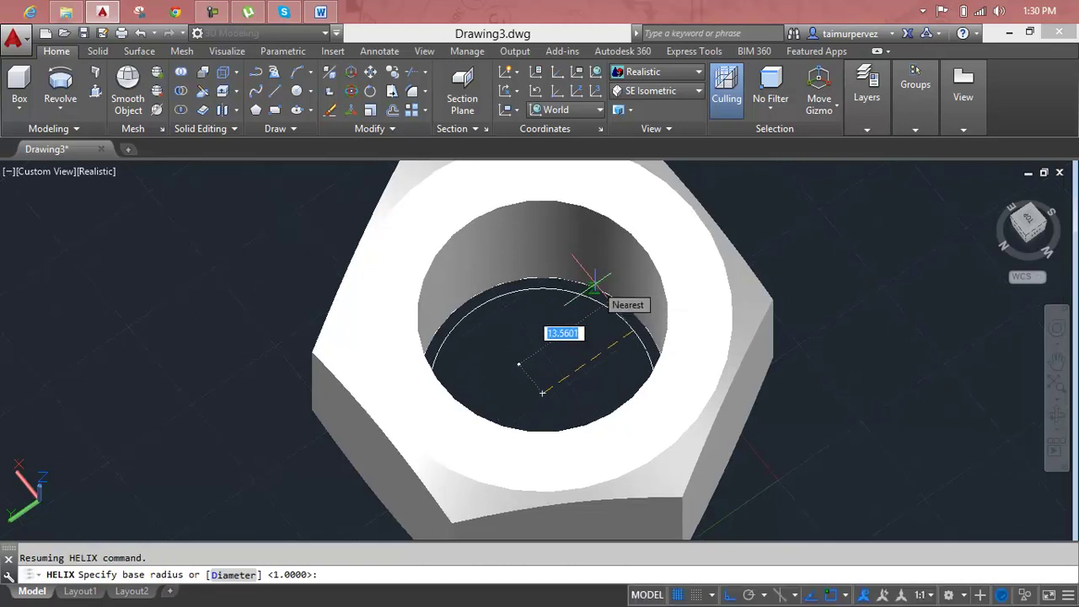
type("15")
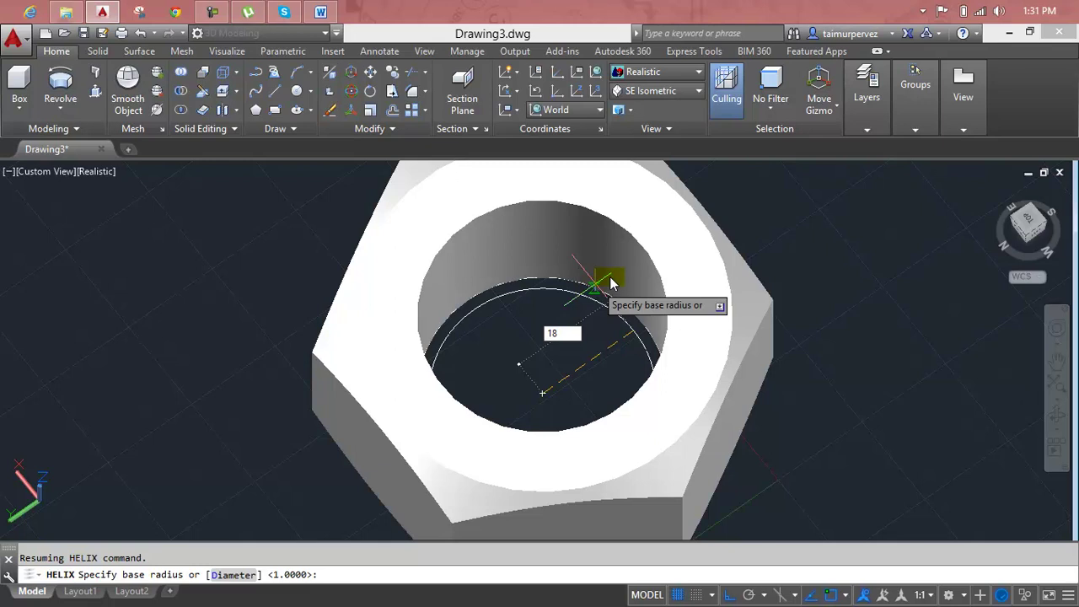
key("Return")
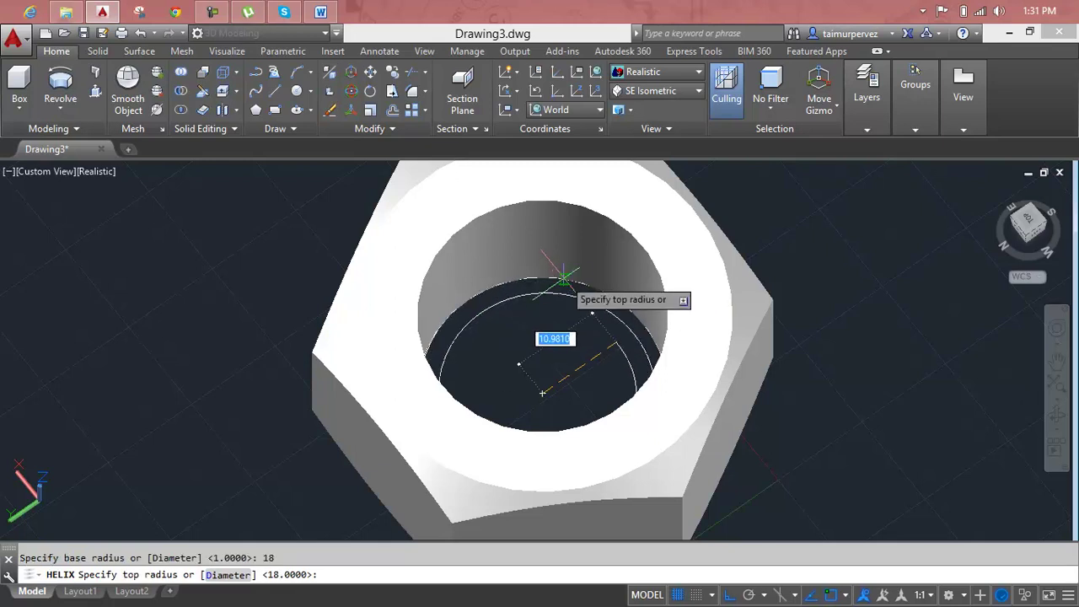
type("18")
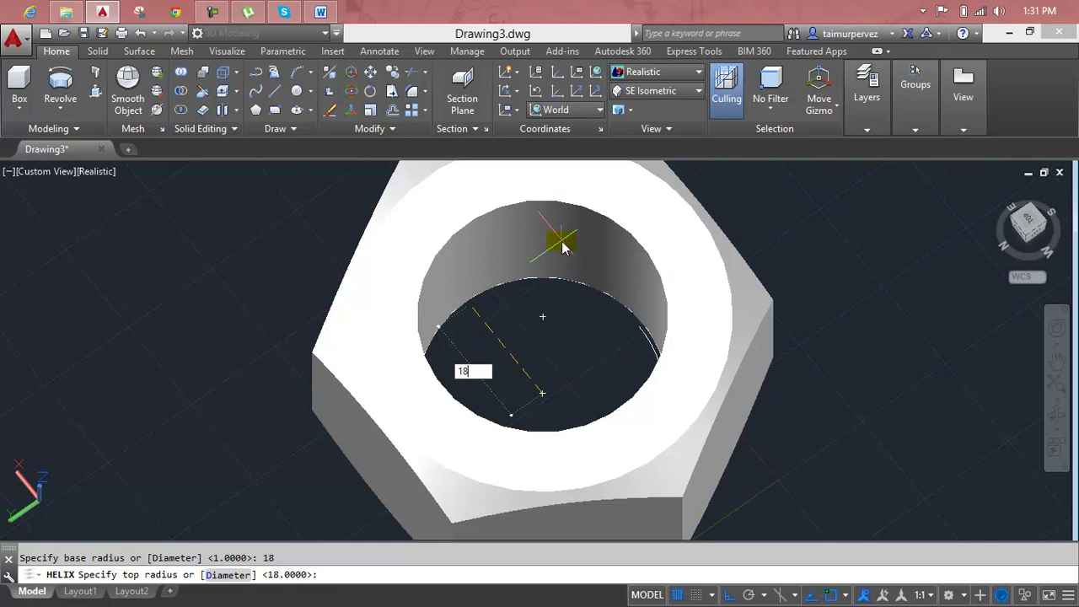
key("Return")
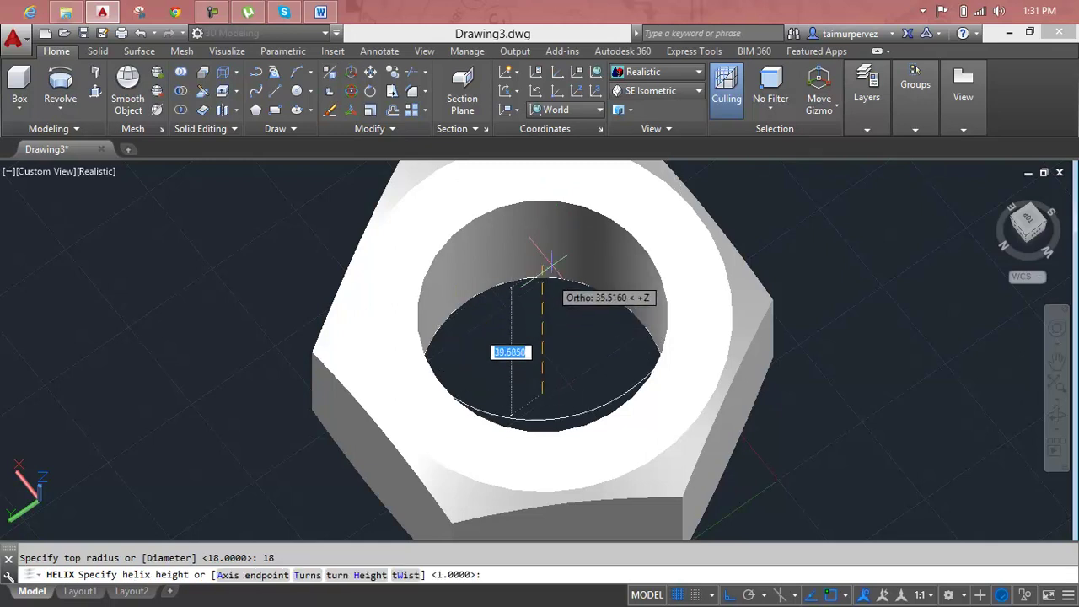
scroll(548, 268, "down", 2)
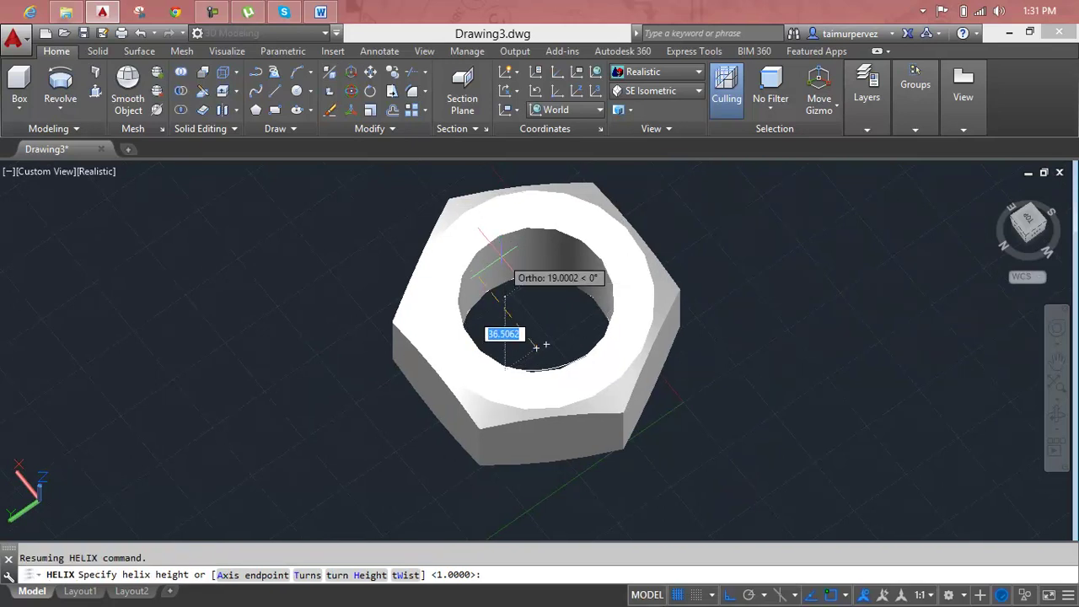
key("Escape")
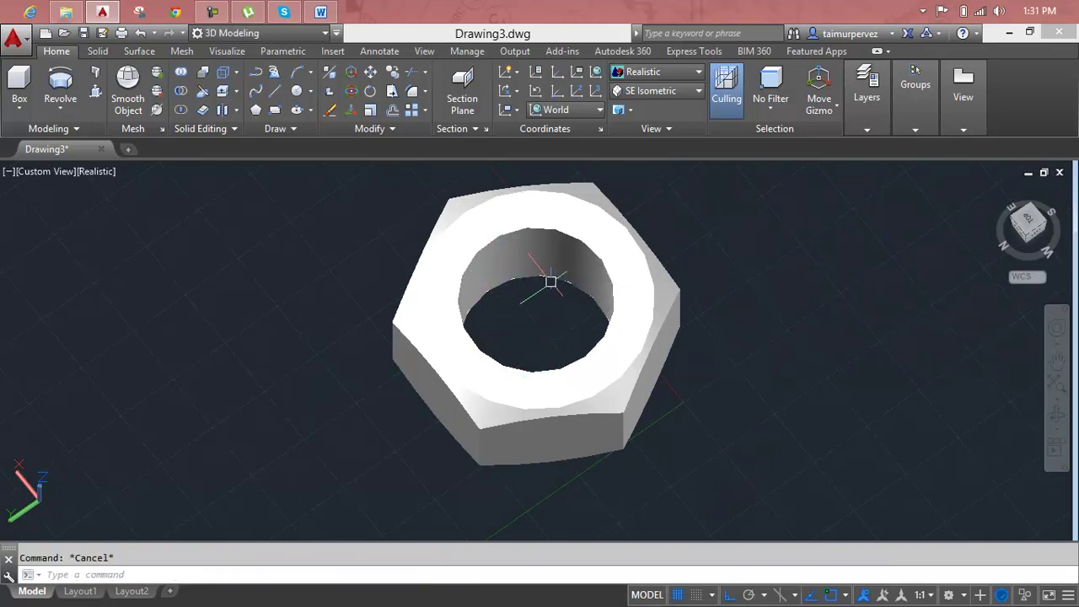
scroll(550, 280, "up", 3)
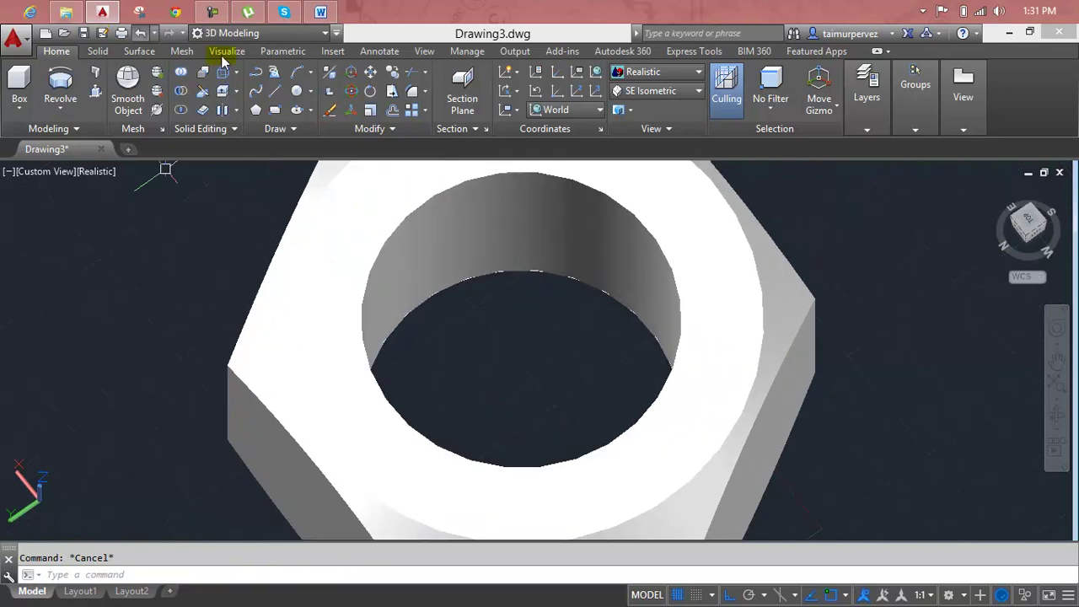
- Switch from the Home view to a Top view of the nut
left_click(995, 192)
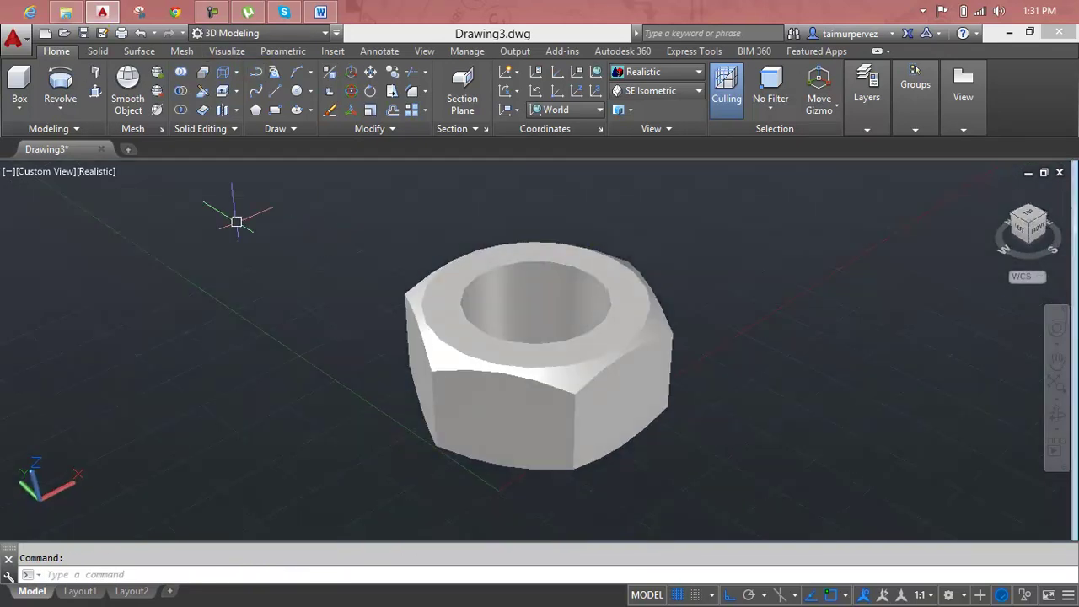
left_click(46, 179)
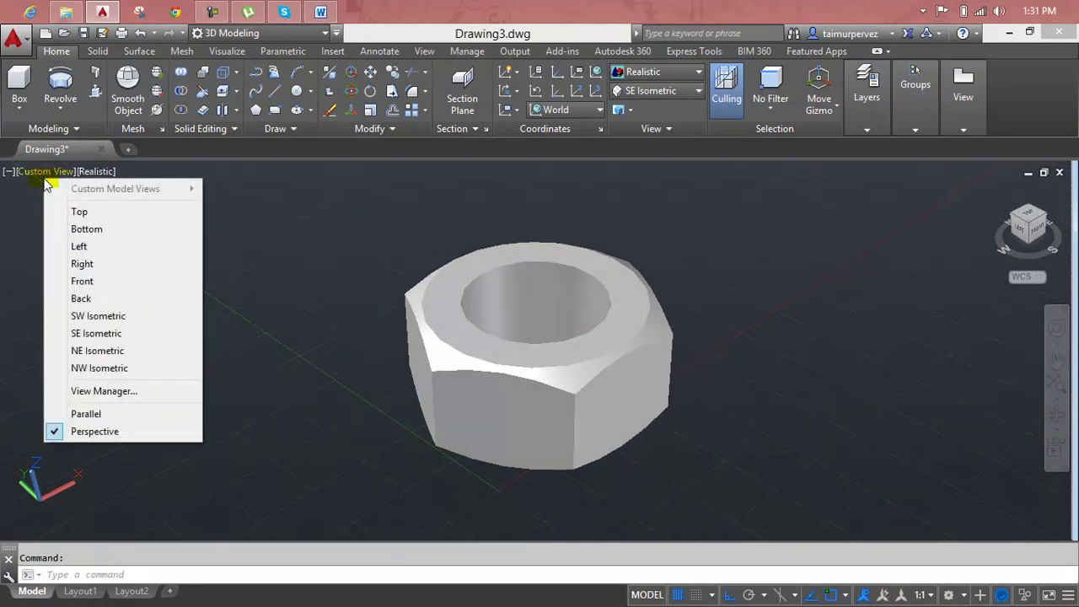
left_click(60, 210)
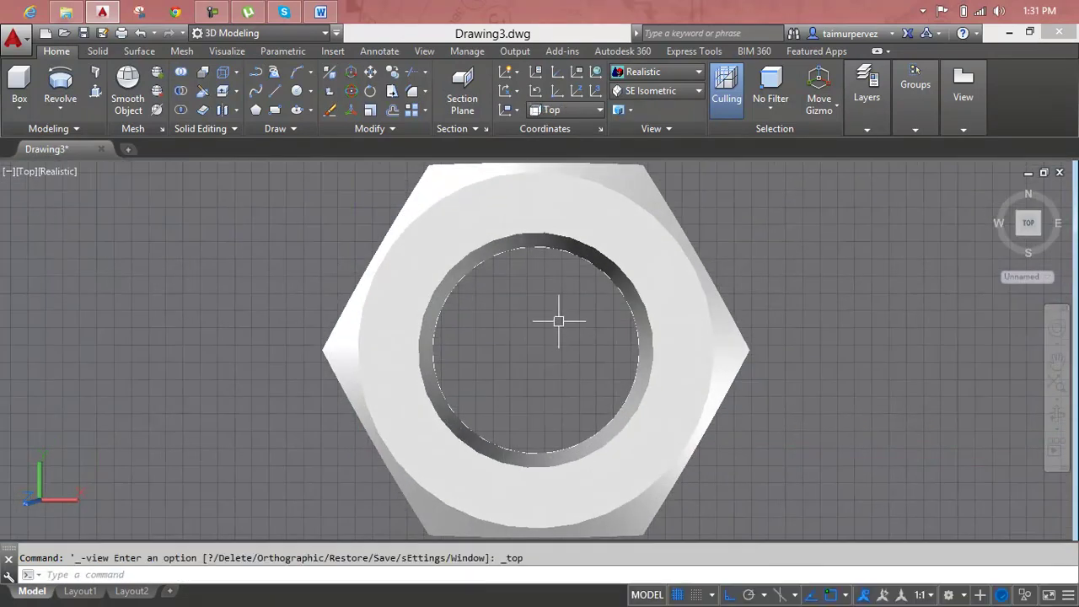
- Start a radius dimension from the Annotate tab's Dimension tools
left_click(236, 50)
left_click(265, 52)
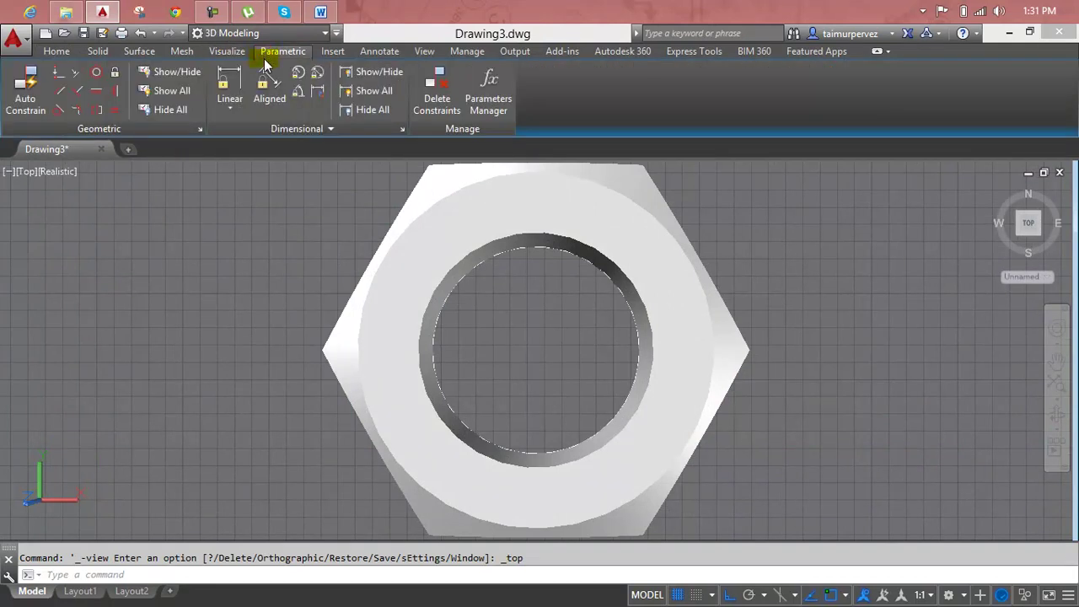
left_click(360, 52)
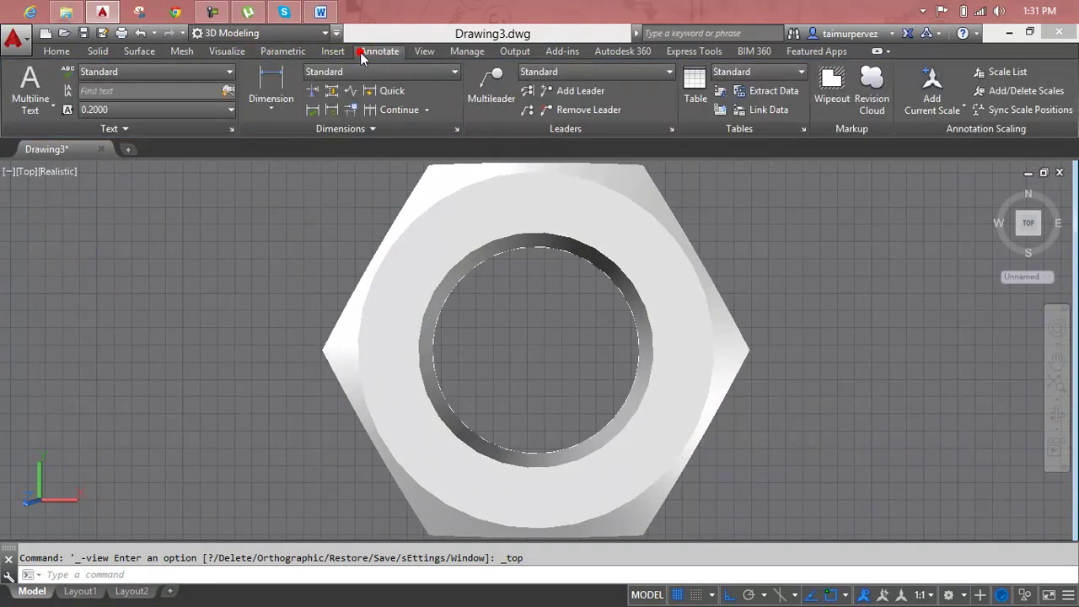
left_click(264, 109)
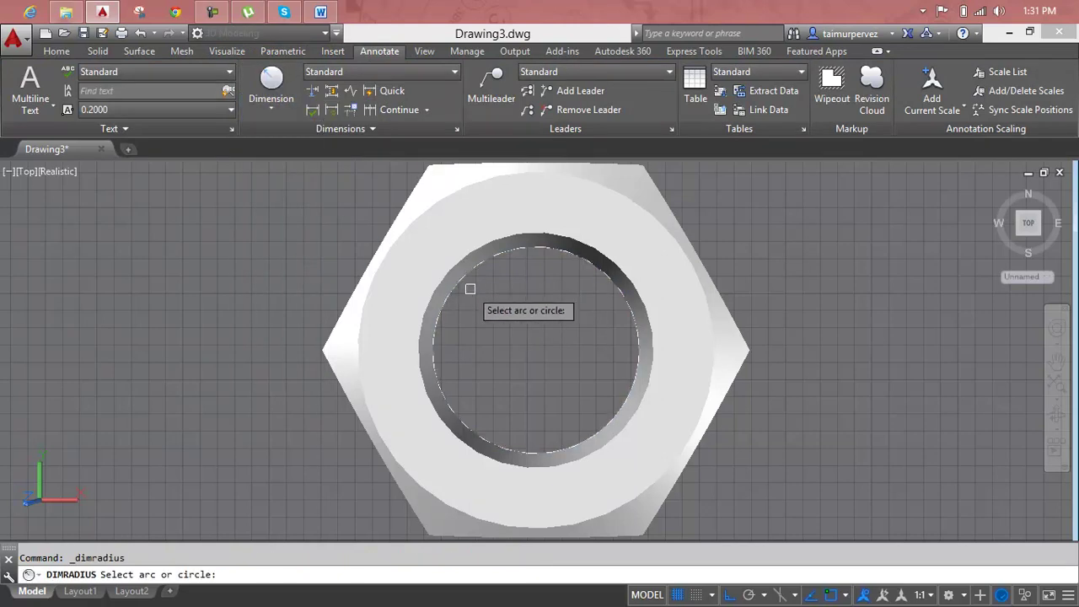
- Place an R15.0000 radius dimension on the bore circle, then delete it
scroll(470, 287, "up", 2)
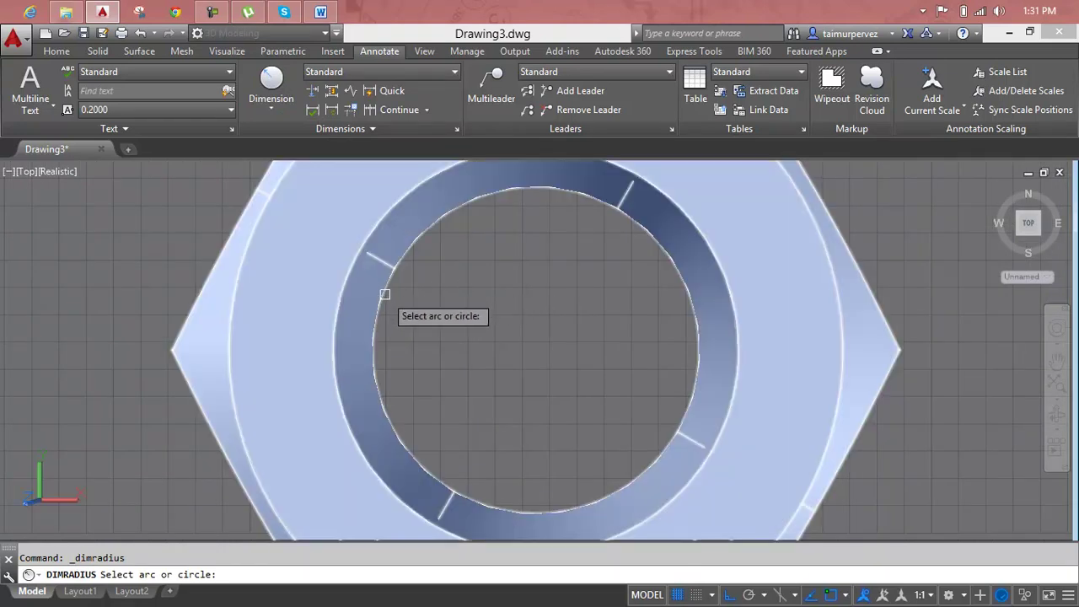
left_click(384, 293)
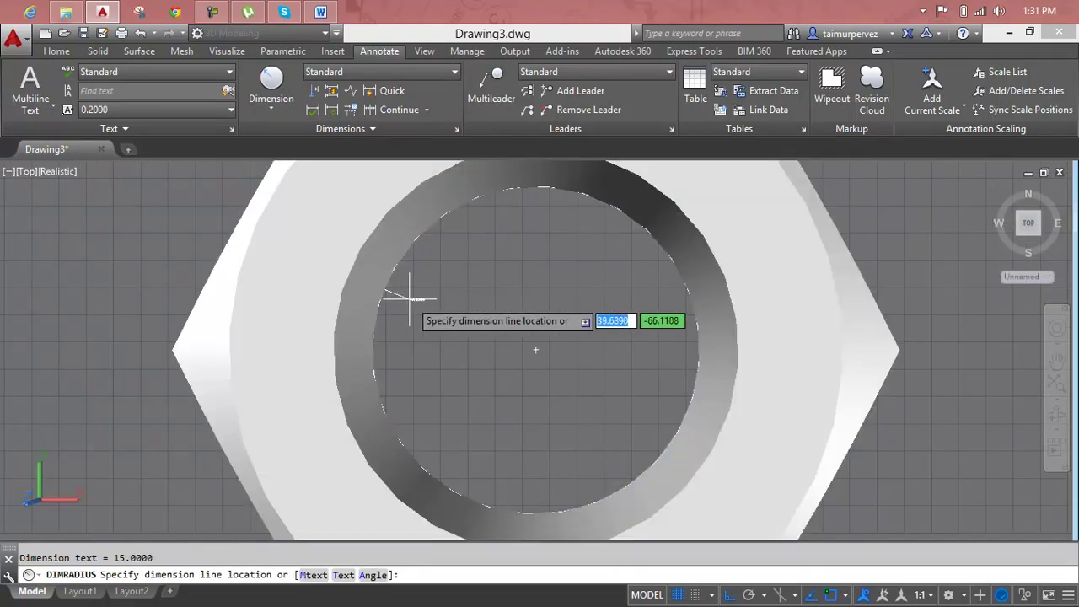
left_click(474, 310)
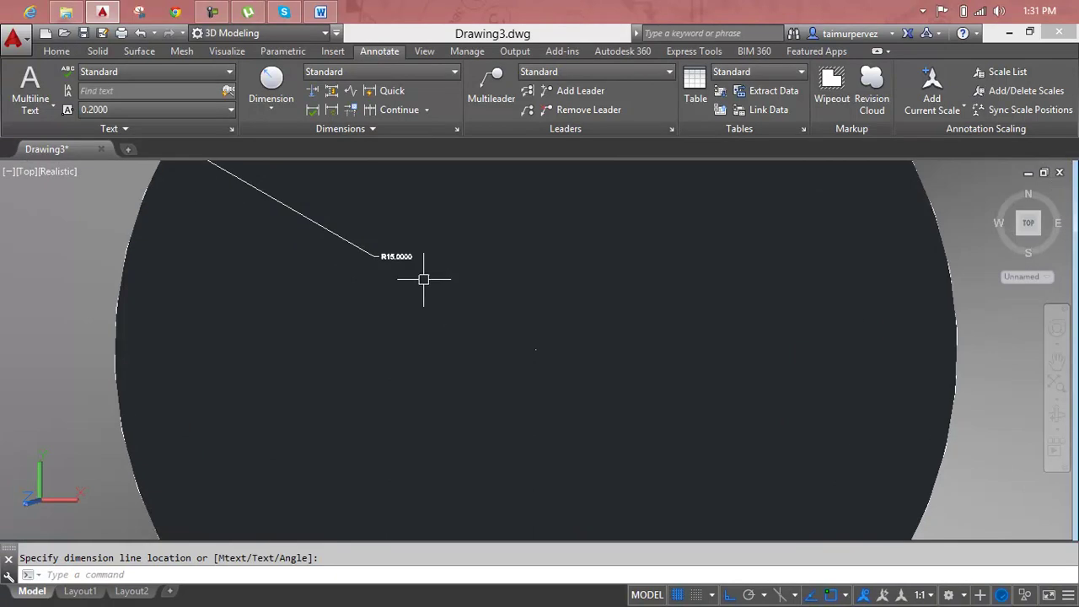
scroll(370, 239, "down", 2)
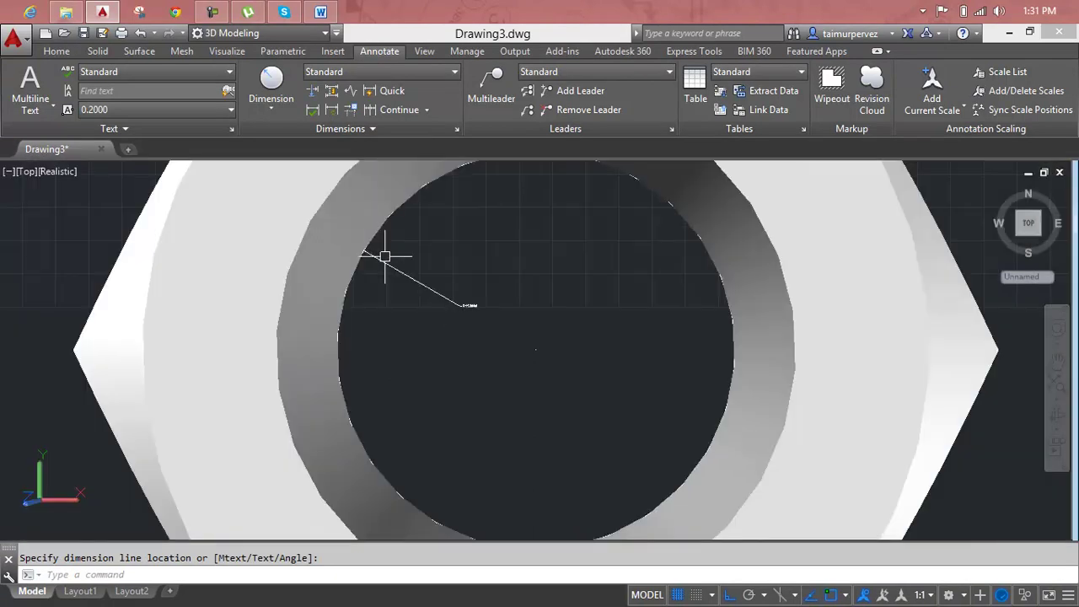
left_click(397, 270)
key("Delete")
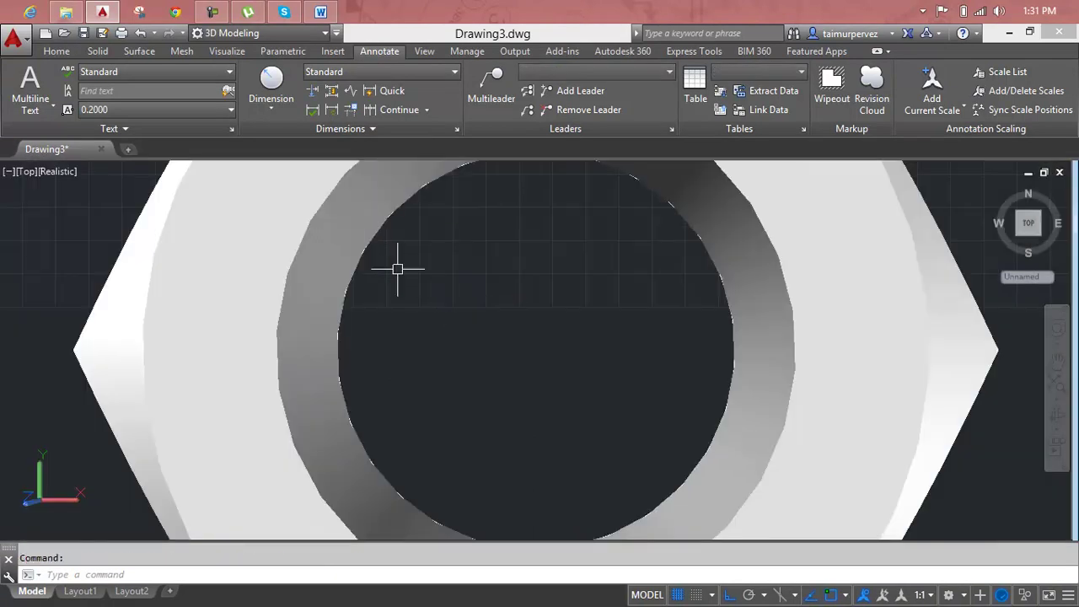
scroll(397, 266, "down", 3)
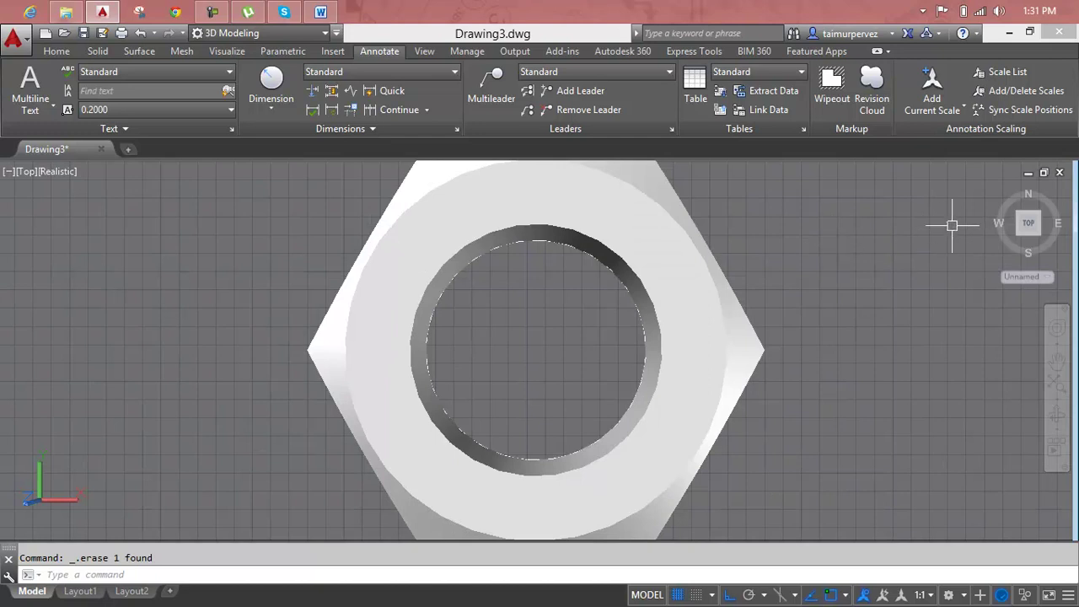
- Switch to an isometric view and rotate it to look down the nut's hole
left_click(985, 189)
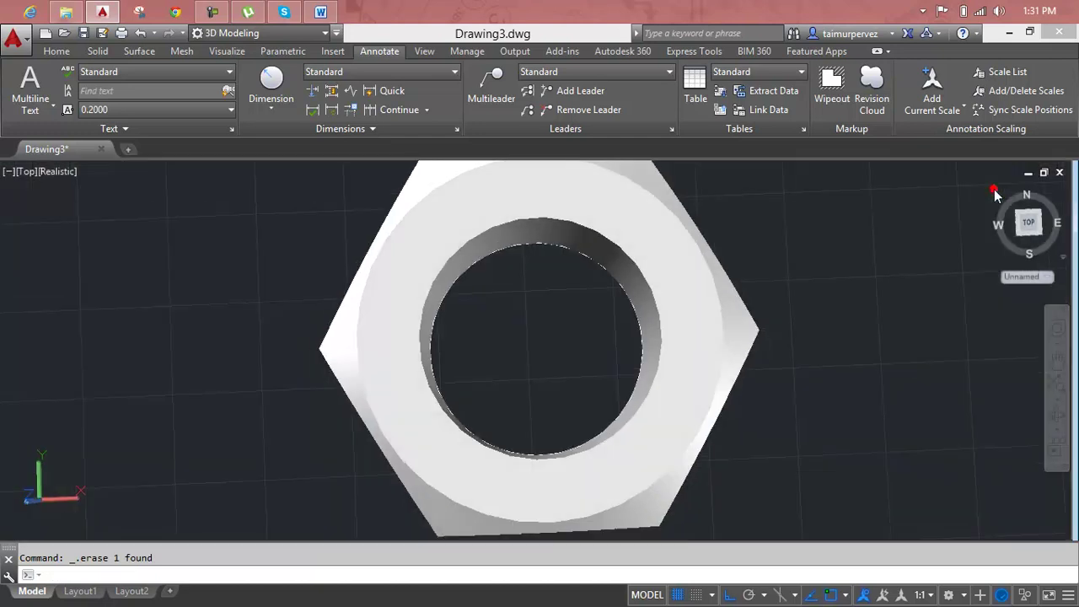
scroll(557, 292, "up", 3)
key("Escape")
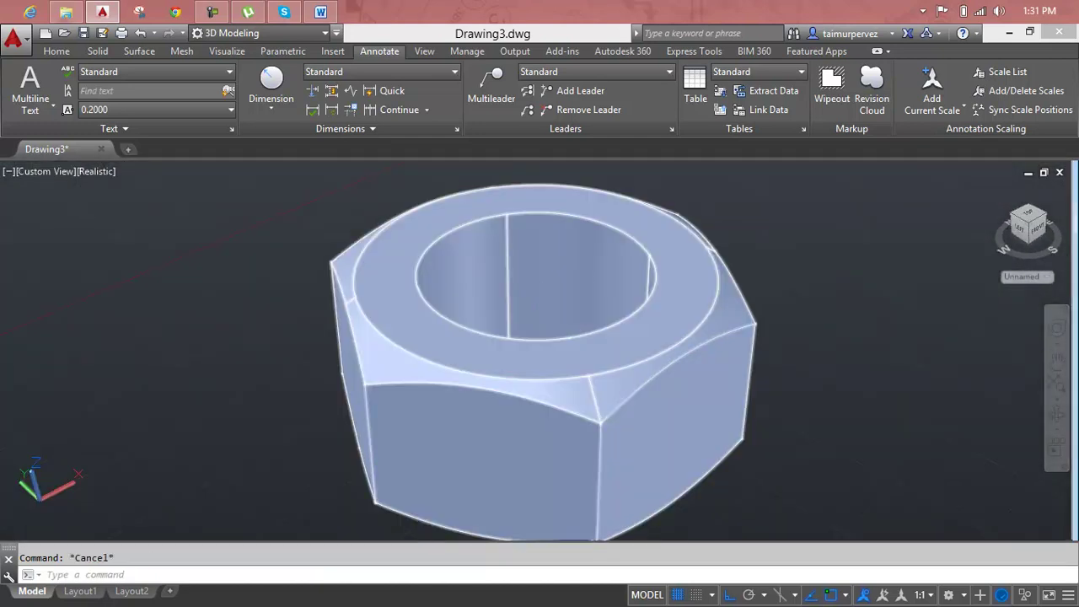
middle_click_drag(556, 227, 551, 380, "shift")
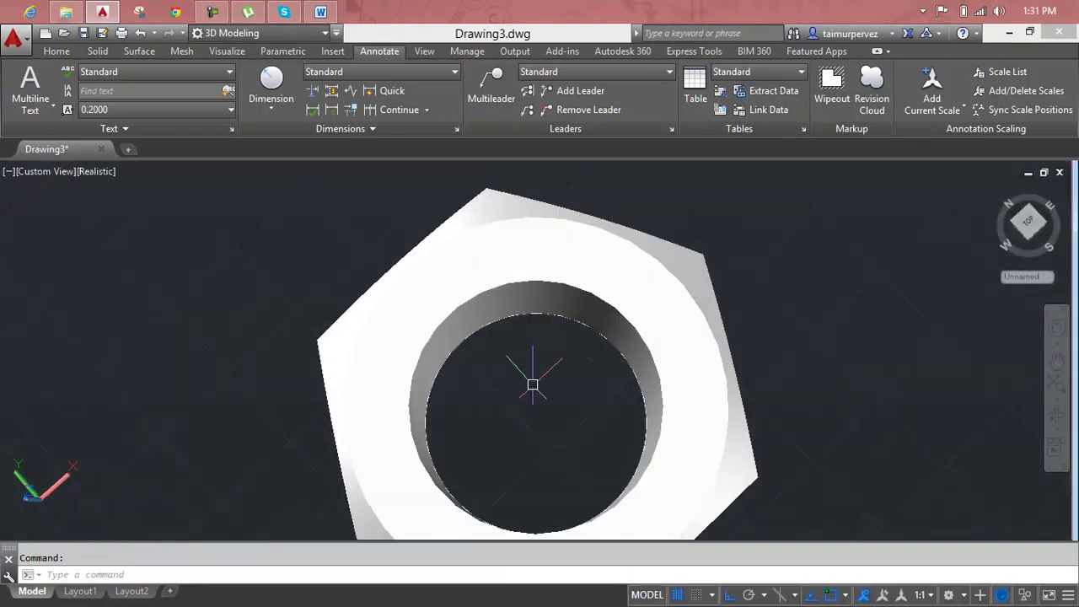
- Start a helix centred on the hole with base and top radius 15
left_click(72, 53)
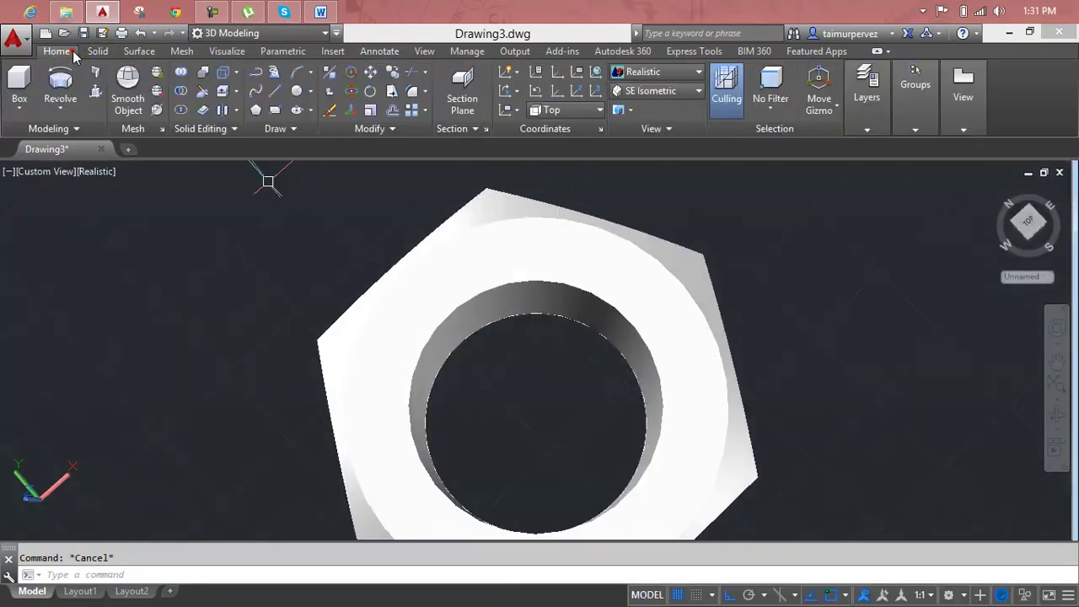
left_click(445, 130)
left_click(278, 128)
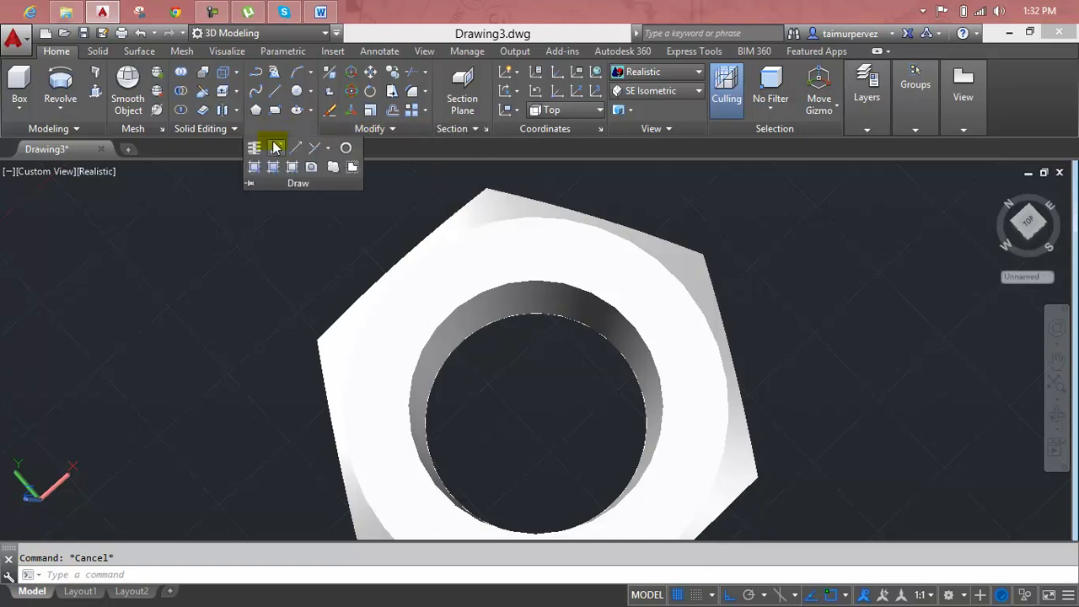
left_click(255, 148)
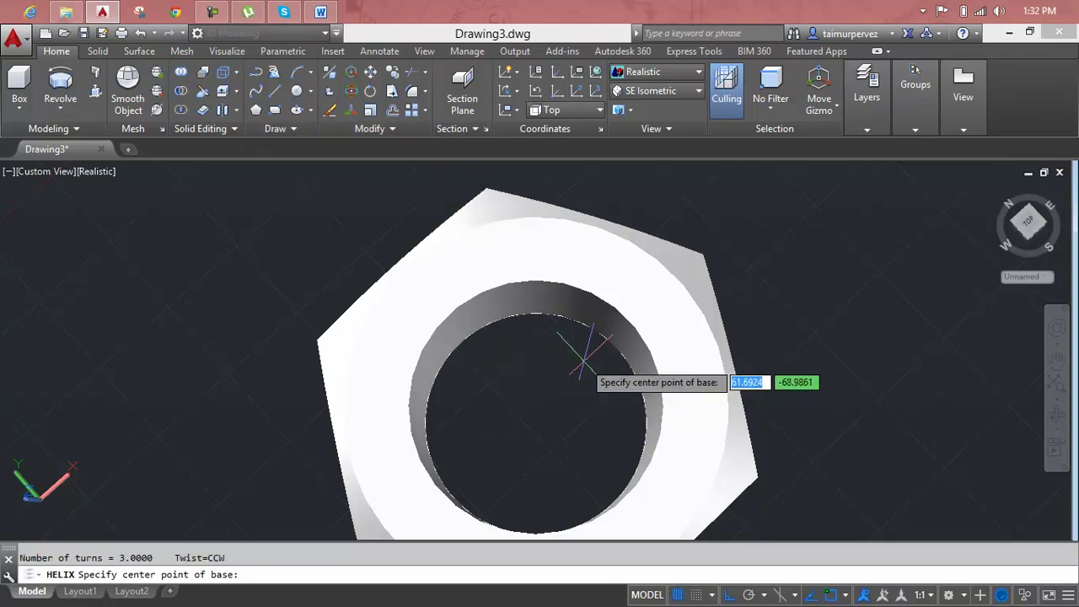
left_click(536, 422)
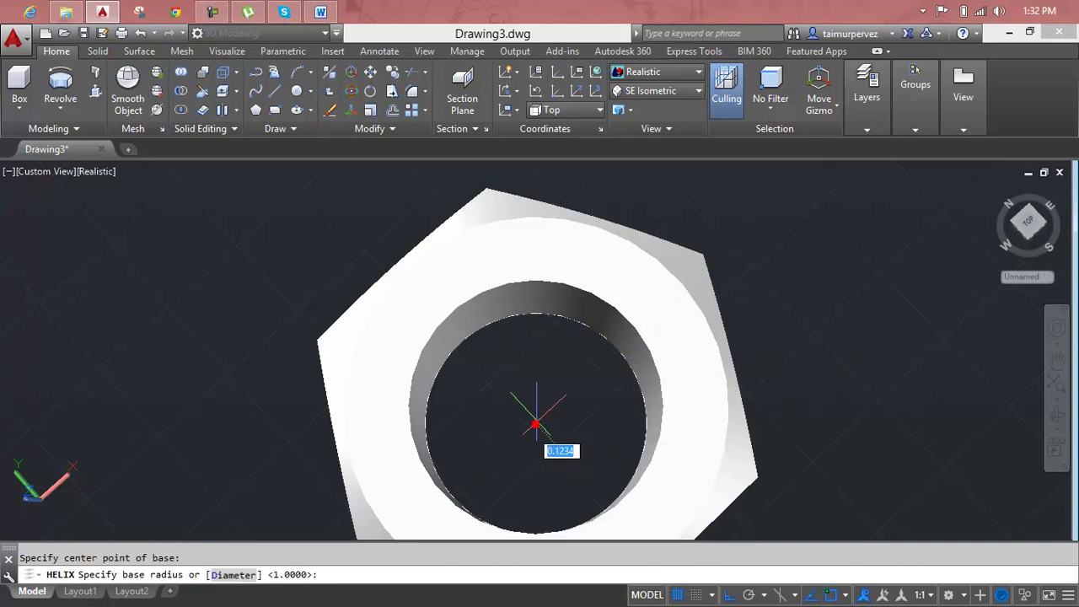
type("1")
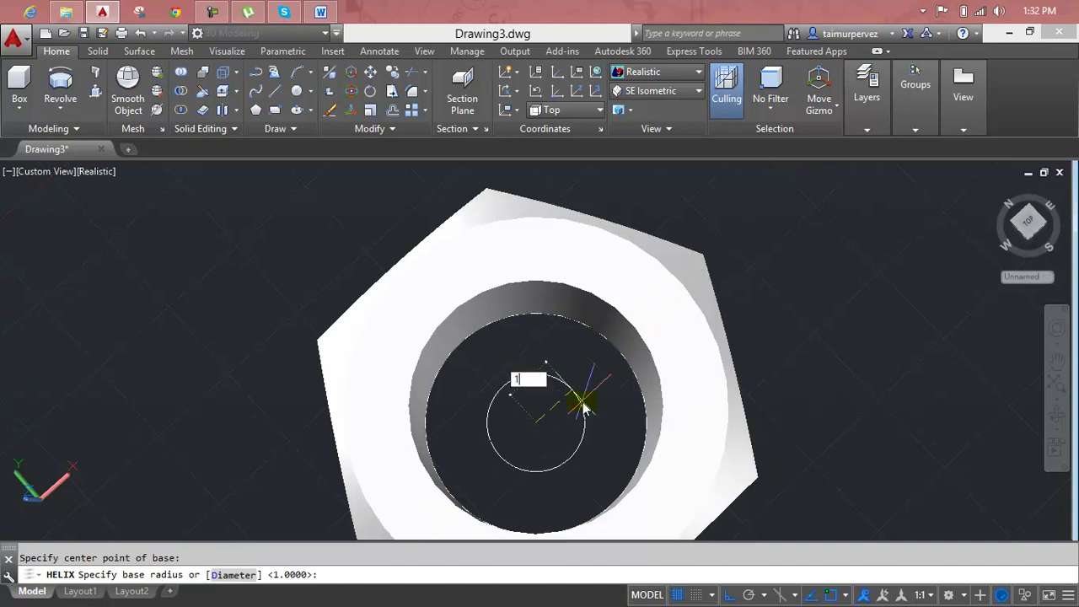
key("Return")
type("1")
key("Return")
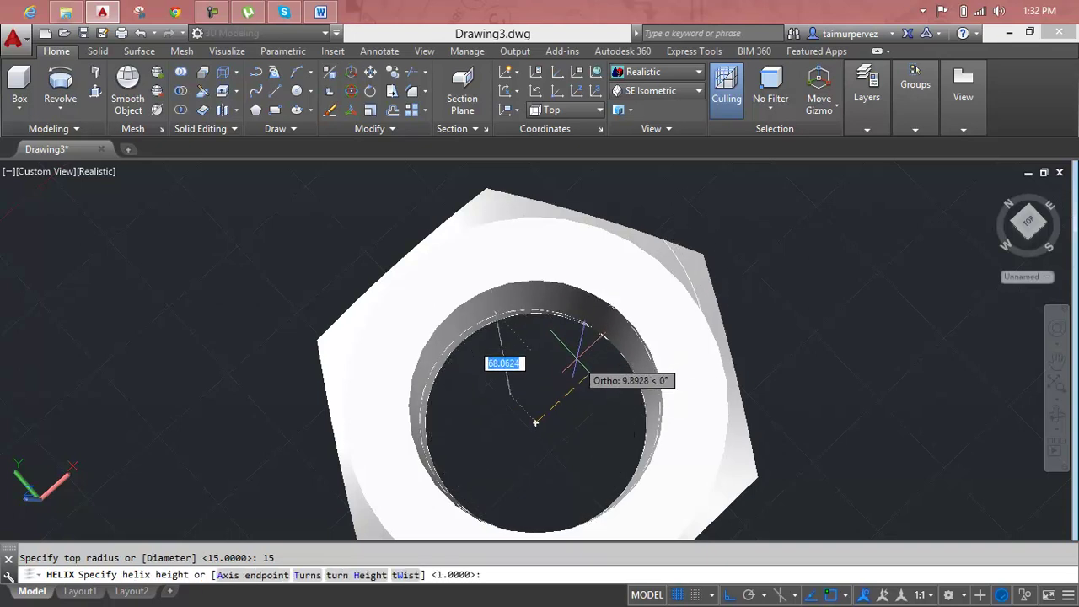
- Orbit to an angled 3D view and give the helix a height of 24
middle_click(576, 351)
middle_click_drag(553, 371, 624, 313, "shift")
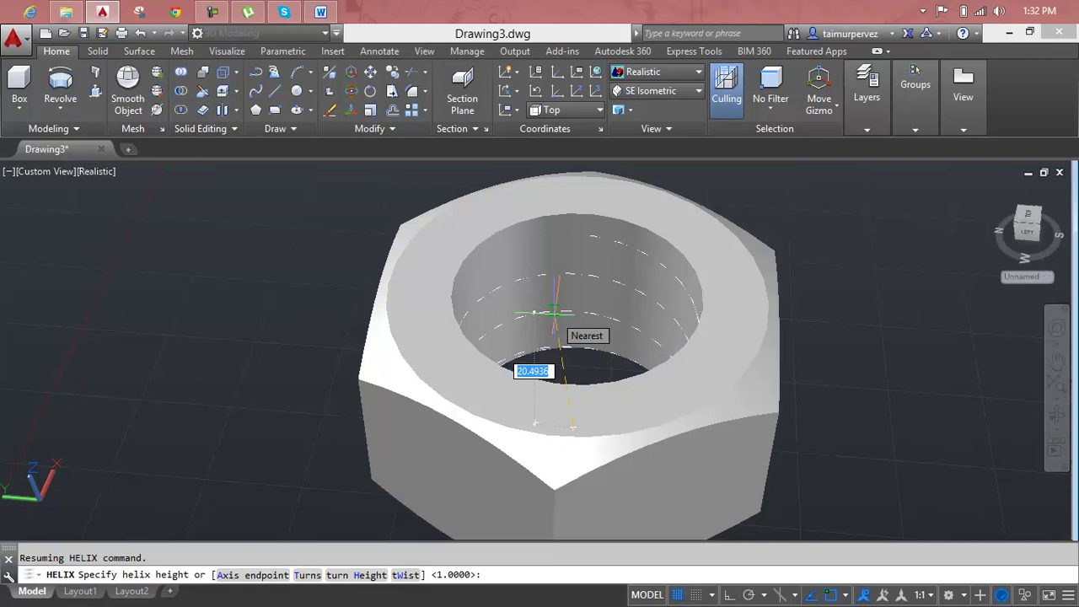
type("24")
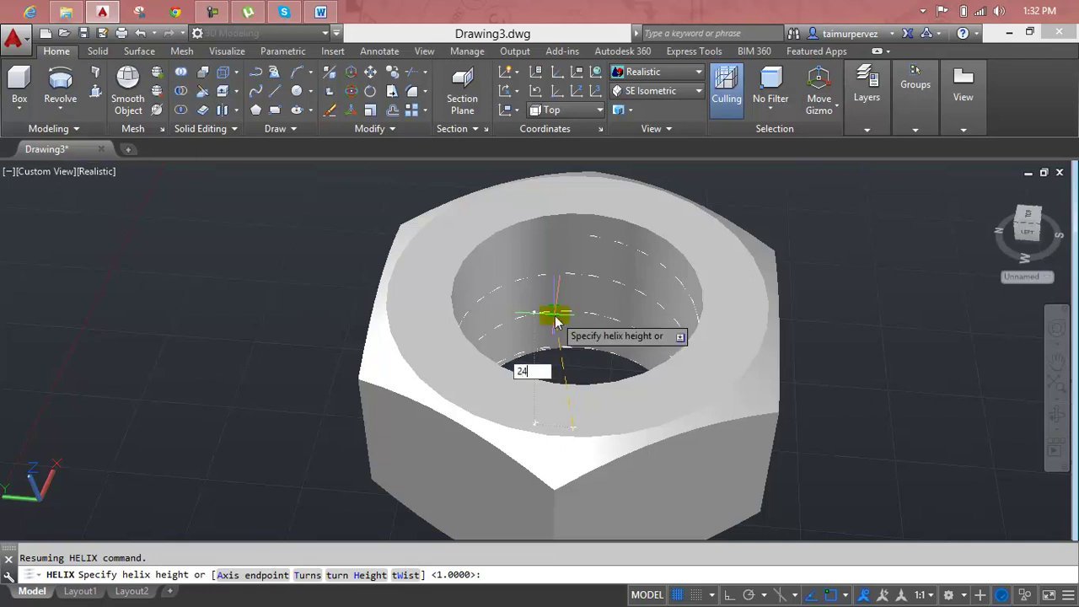
key("Return")
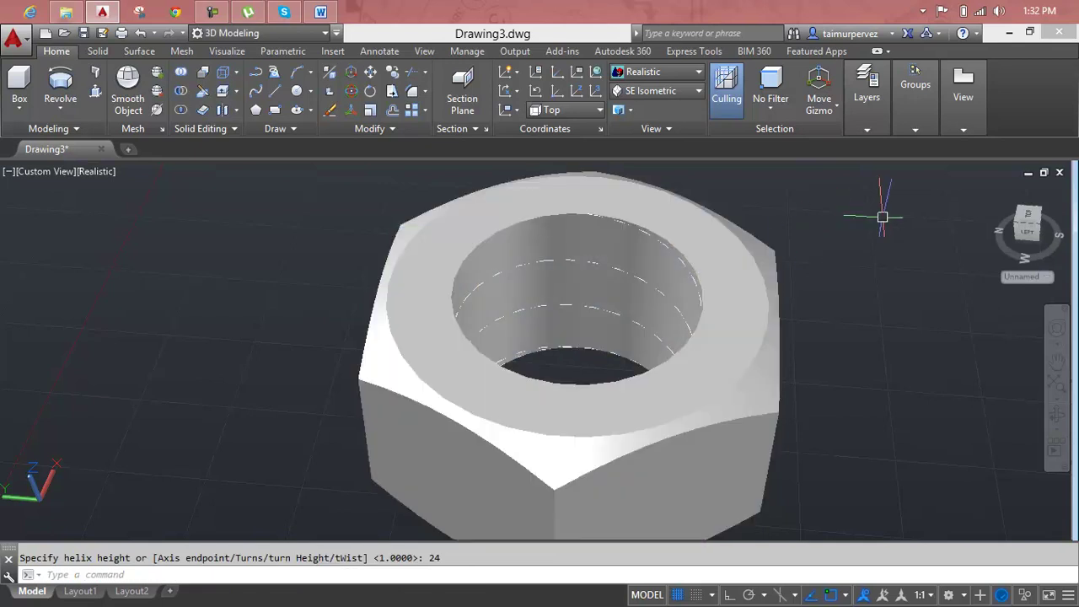
key("Escape")
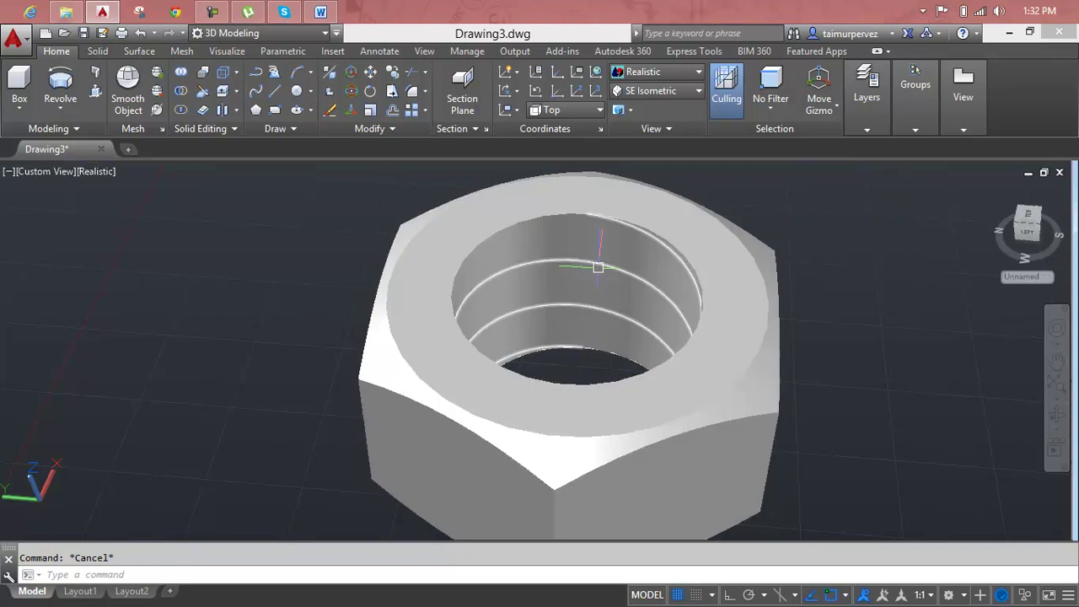
- Set the selected helix to 10 turns in the Properties palette, giving a 2.4 turn height
scroll(600, 268, "up", 2)
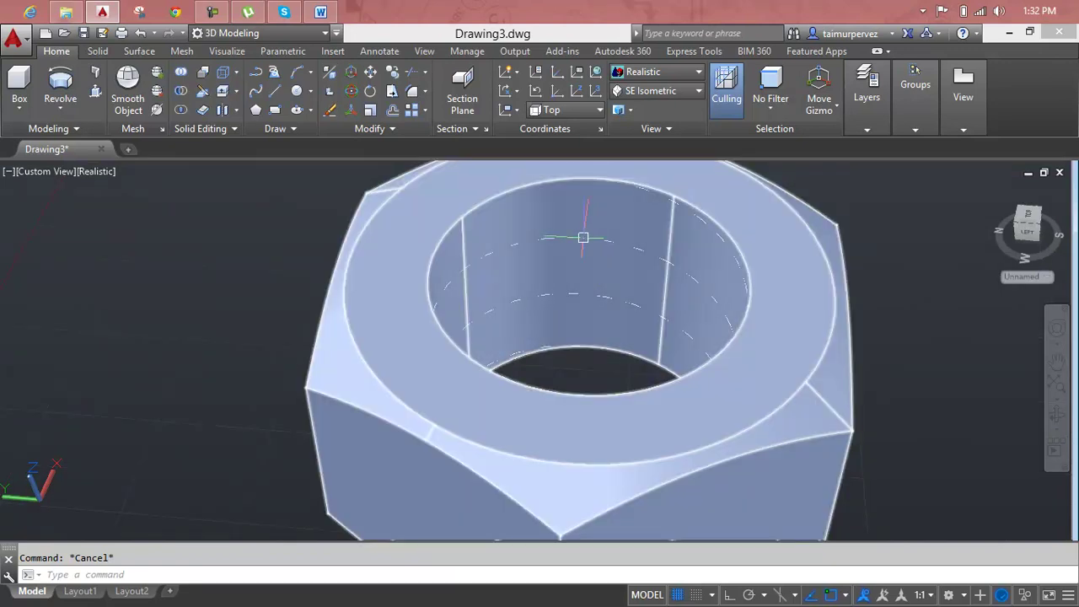
left_click(713, 229)
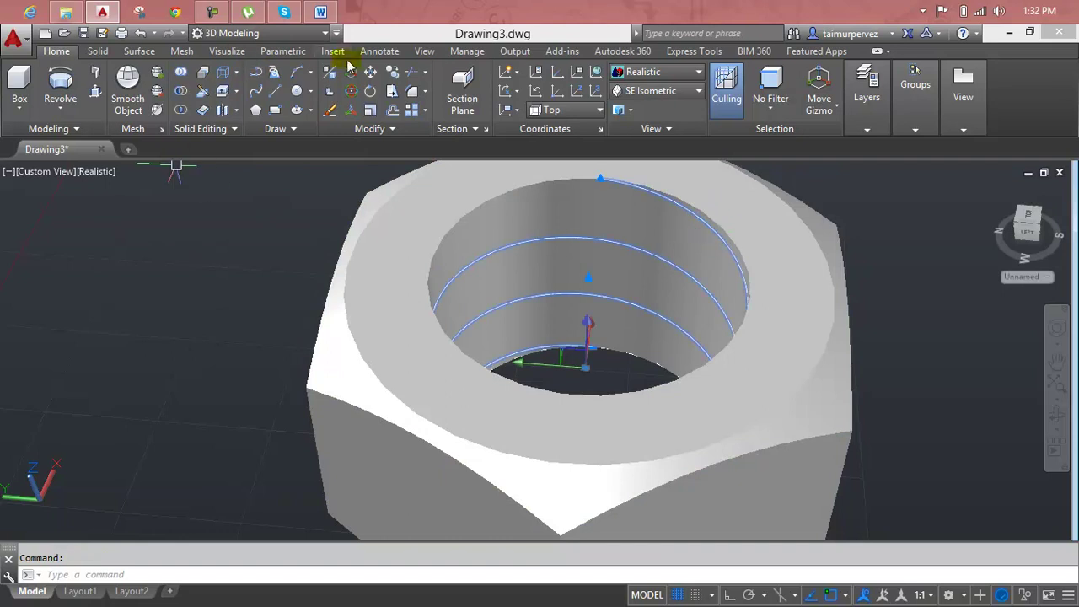
left_click(426, 52)
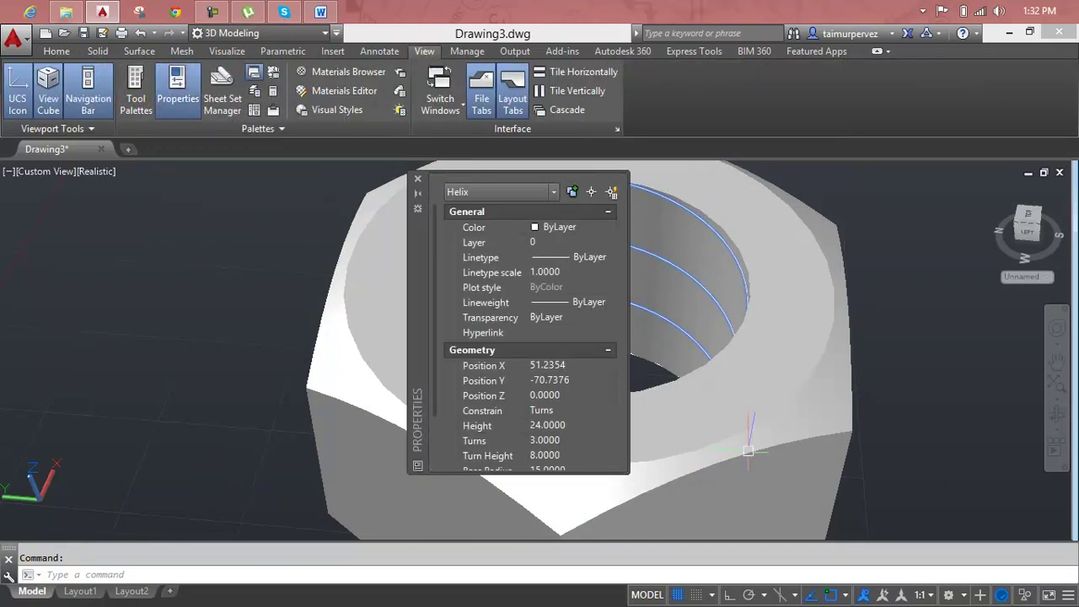
left_click_drag(422, 284, 228, 267)
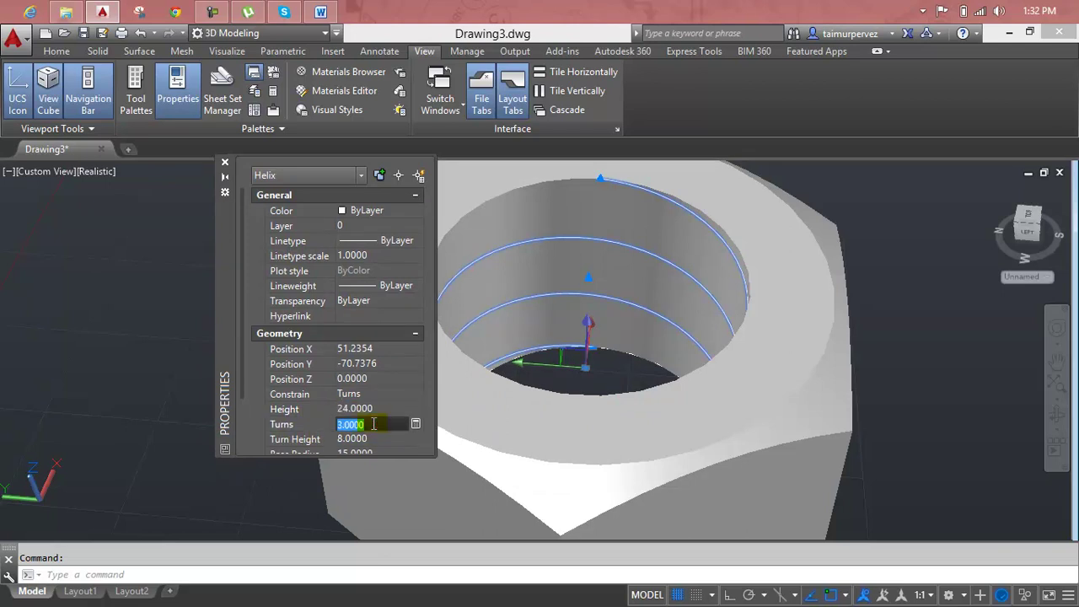
type("10")
key("Tab")
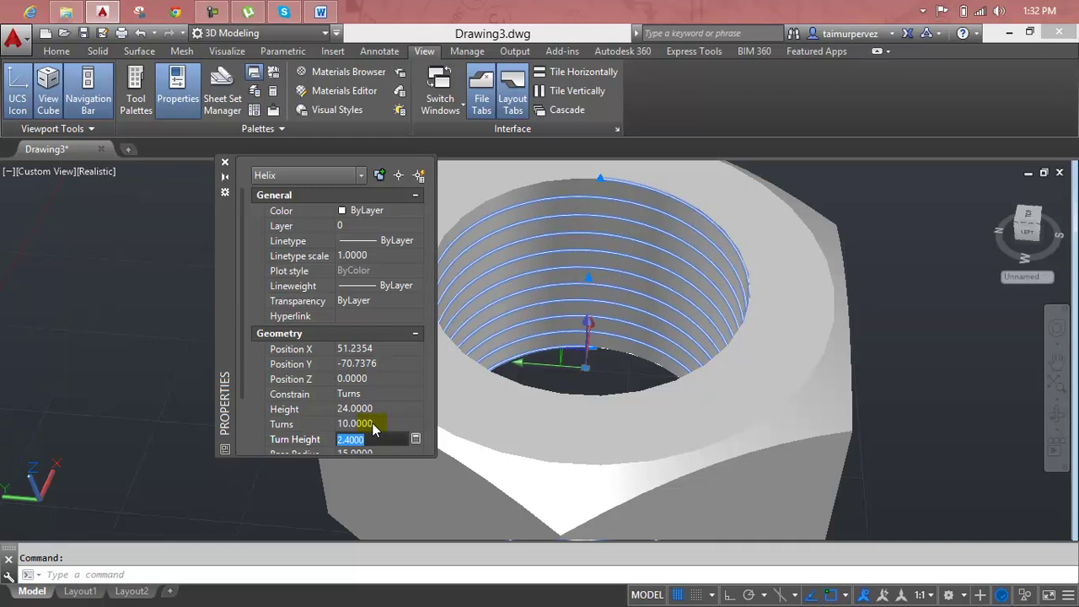
left_click(224, 163)
middle_click_drag(565, 258, 513, 245, "shift")
key("Escape")
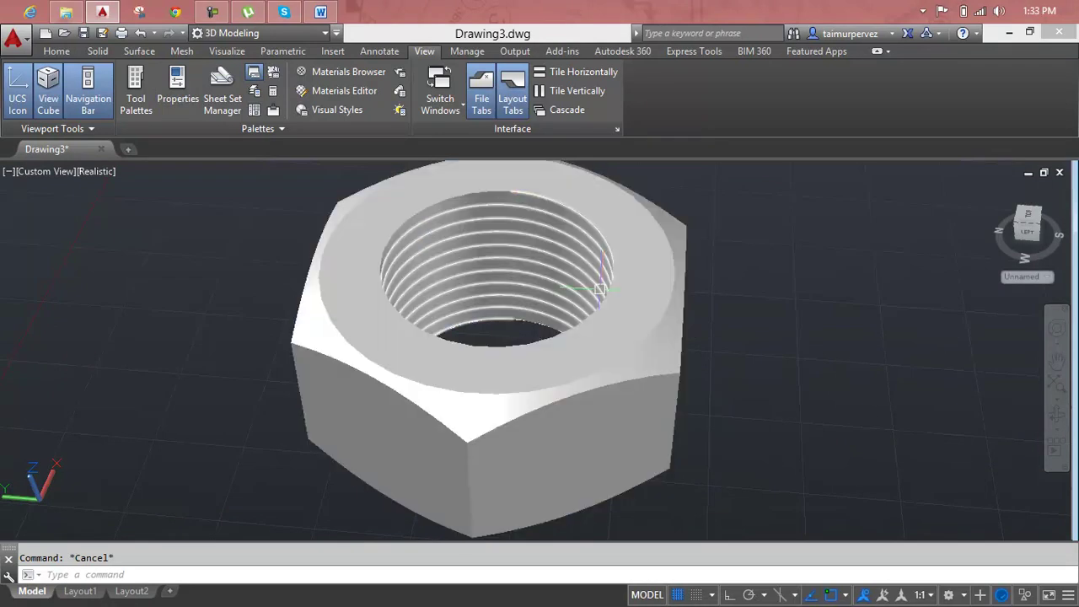
type("rec")
key("Return")
- Draw a 2 by 2 square beside the nut using the @2,2 relative corner
left_click(762, 380)
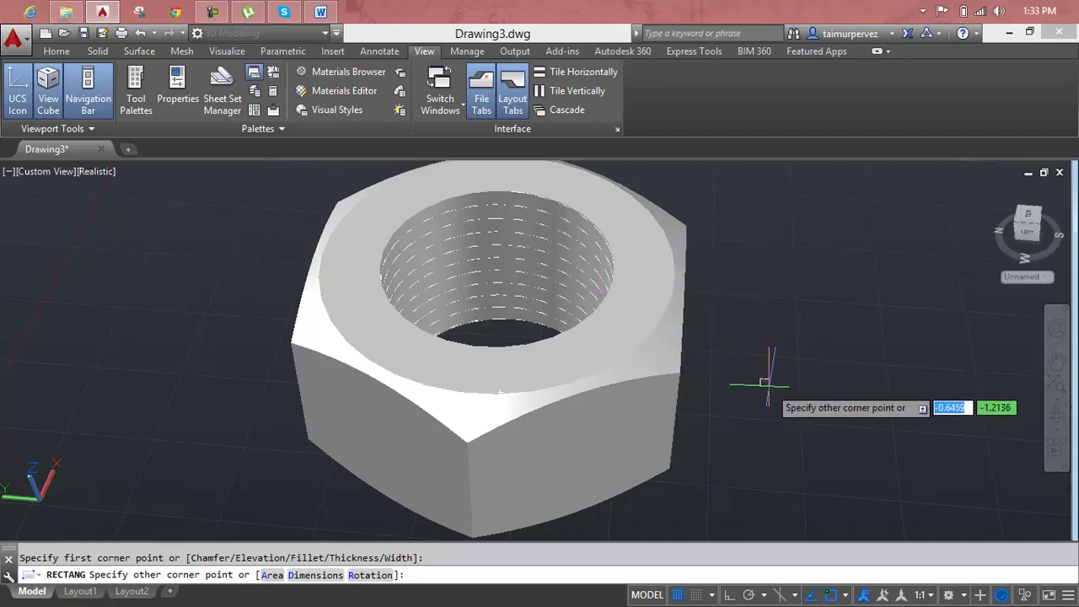
scroll(772, 384, "up", 2)
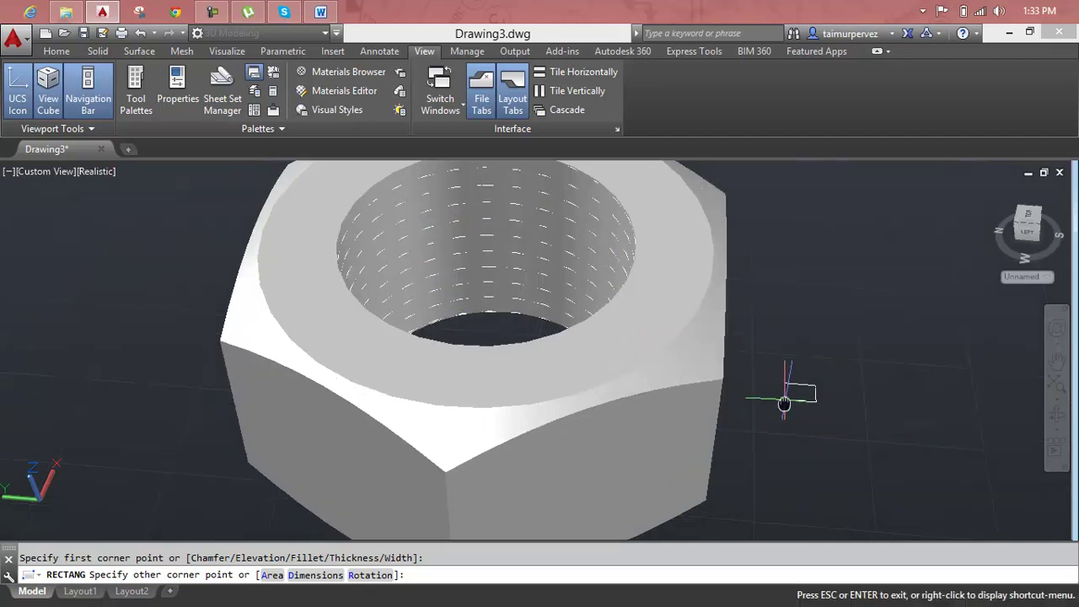
middle_click_drag(784, 404, 746, 411)
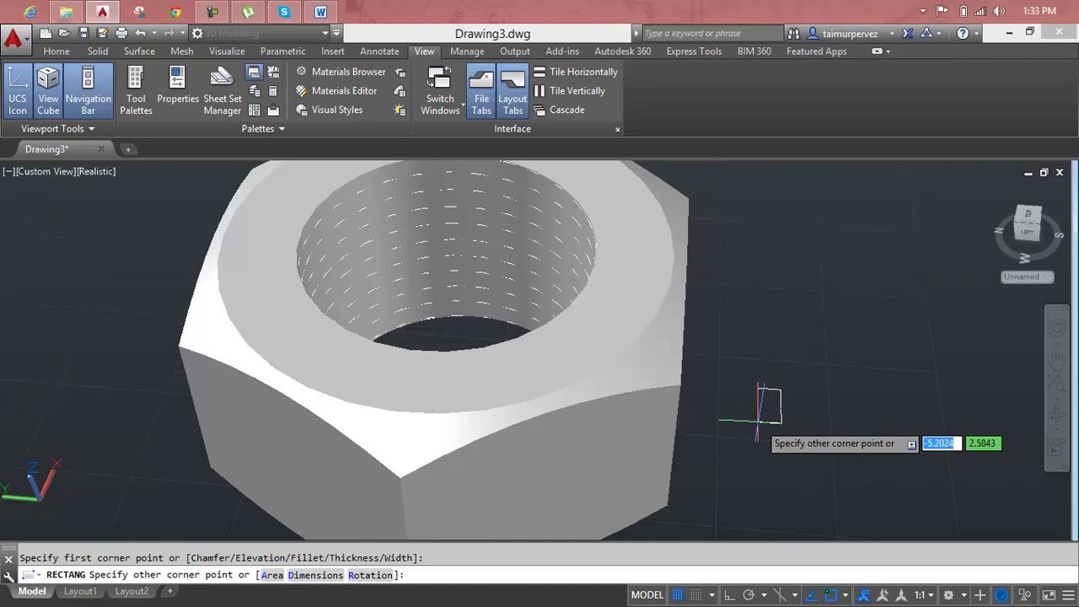
type("@")
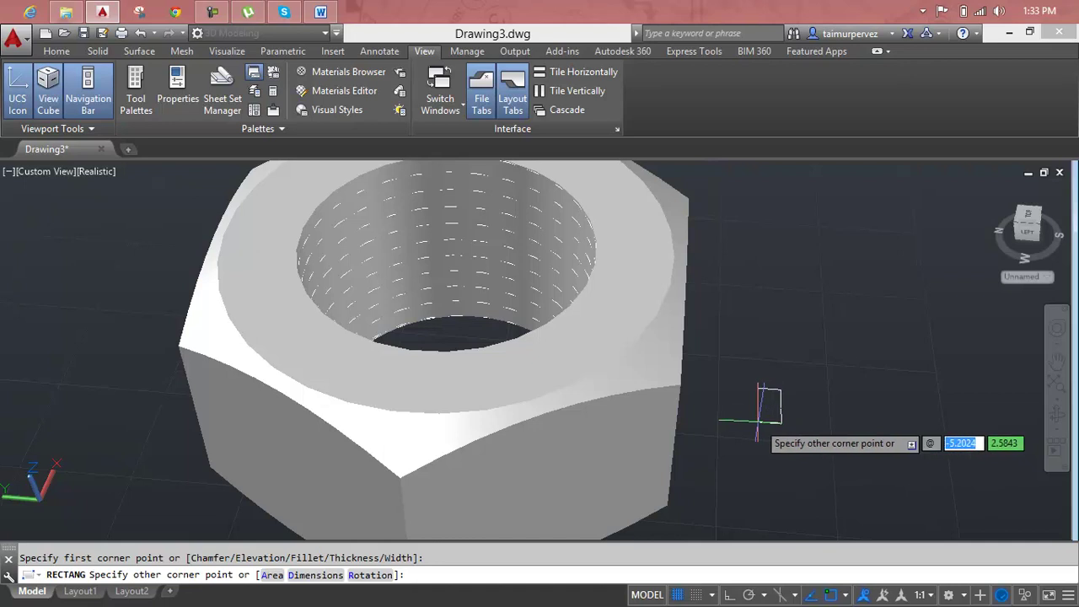
key("Tab")
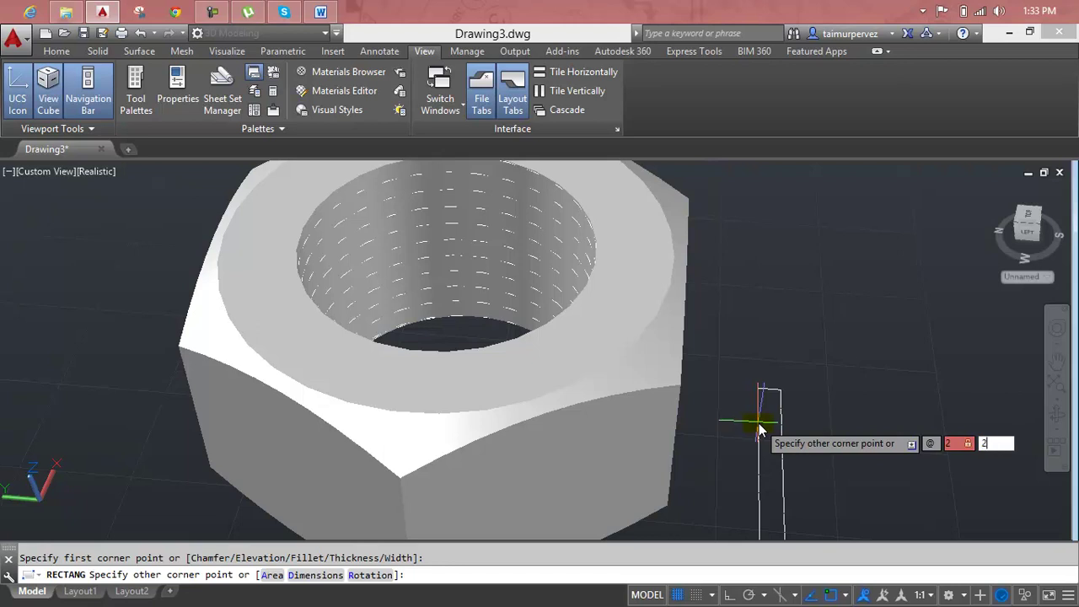
key("Return")
- Pan and zoom to recentre the whole nut and the new square in view
scroll(557, 312, "up", 2)
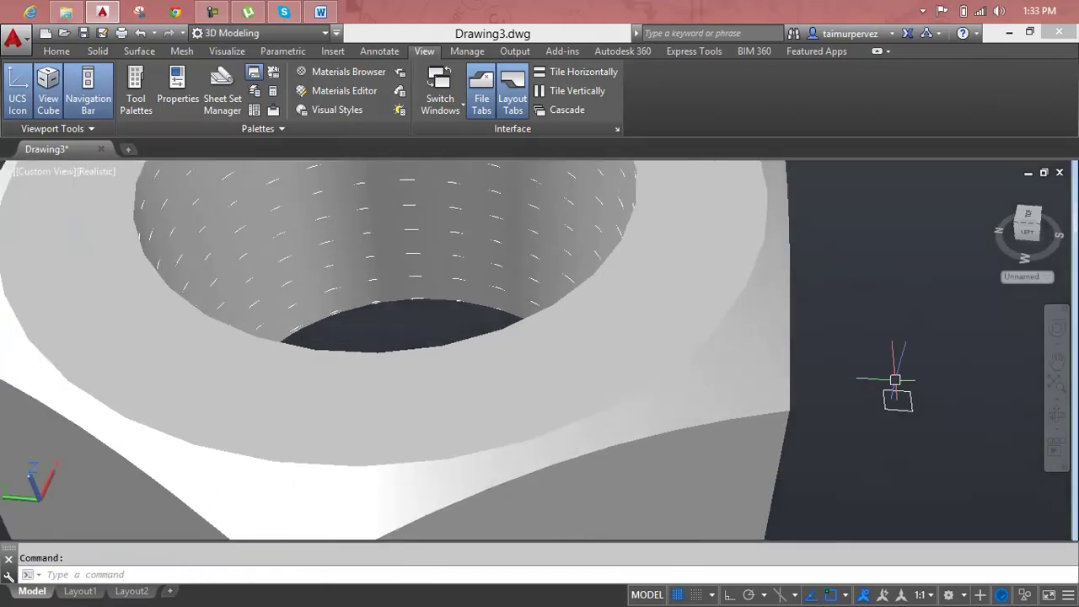
key("Escape")
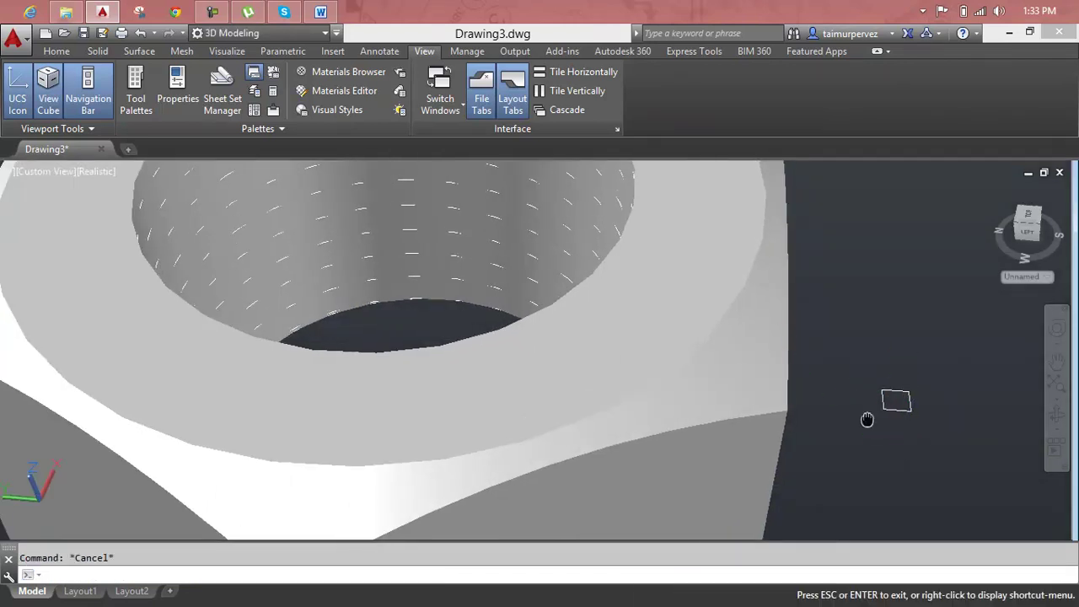
scroll(843, 404, "down", 3)
middle_click_drag(838, 398, 747, 382)
key("Escape")
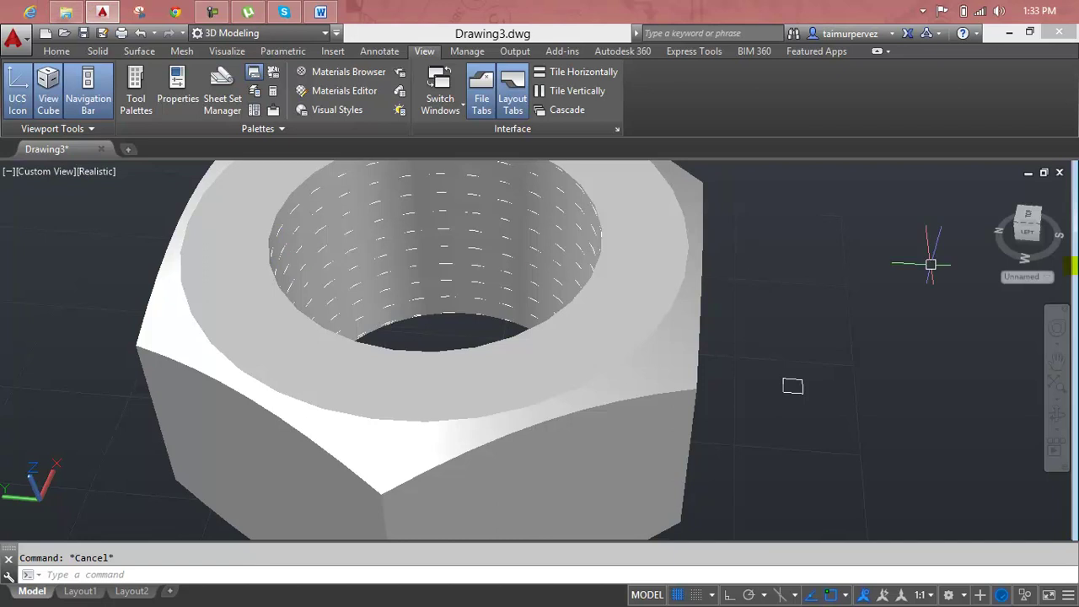
left_click(807, 243)
scroll(806, 243, "down", 3)
key("Escape")
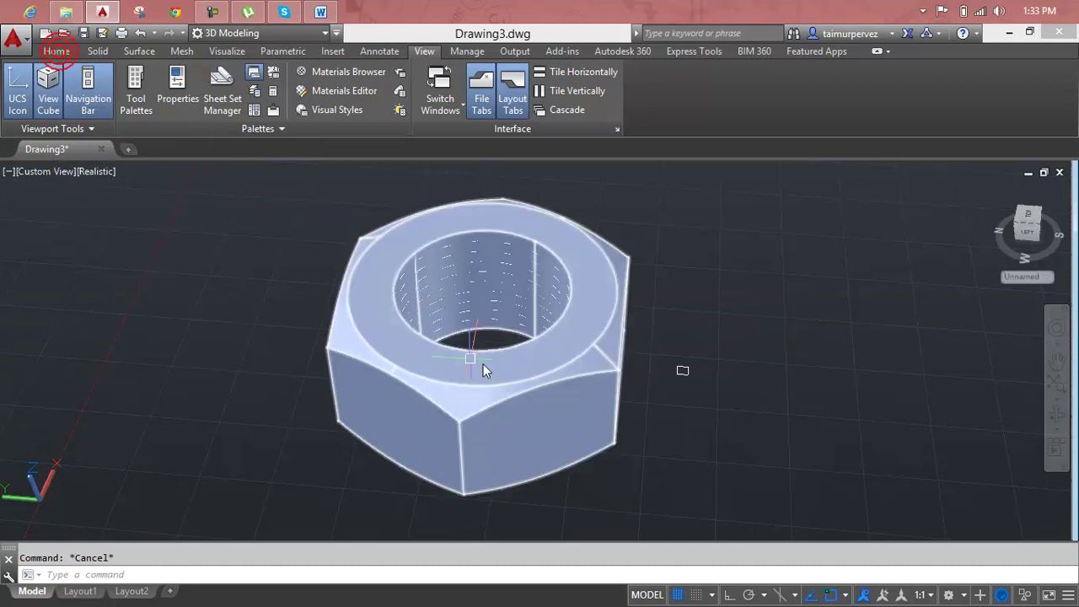
scroll(478, 356, "down", 3)
scroll(540, 357, "down", 2)
- Start a sweep and select the 2 by 2 square as the profile
left_click_drag(546, 364, 576, 395)
key("Escape")
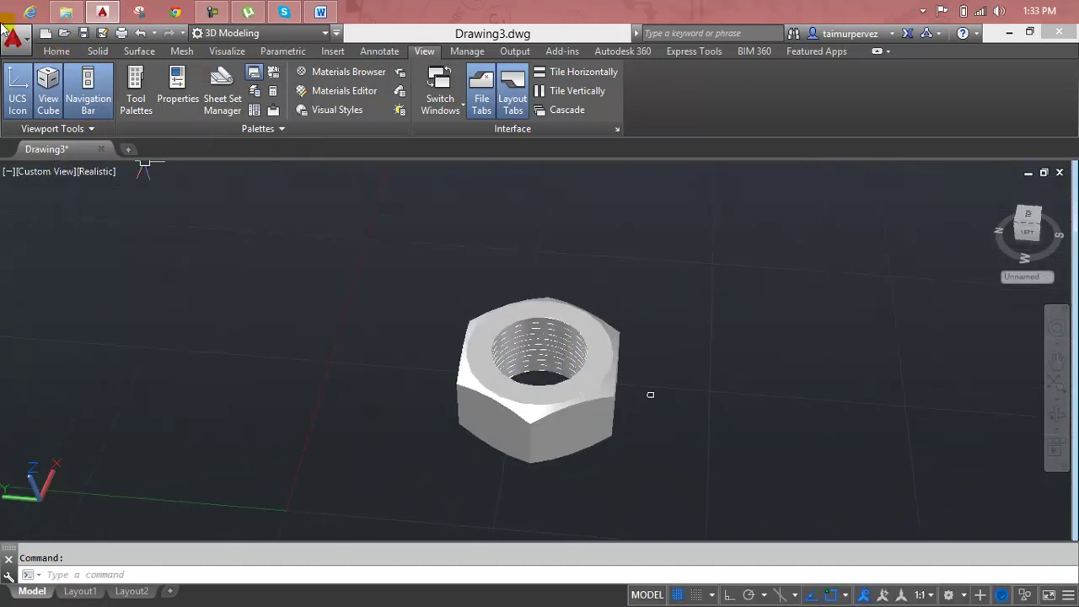
left_click(53, 52)
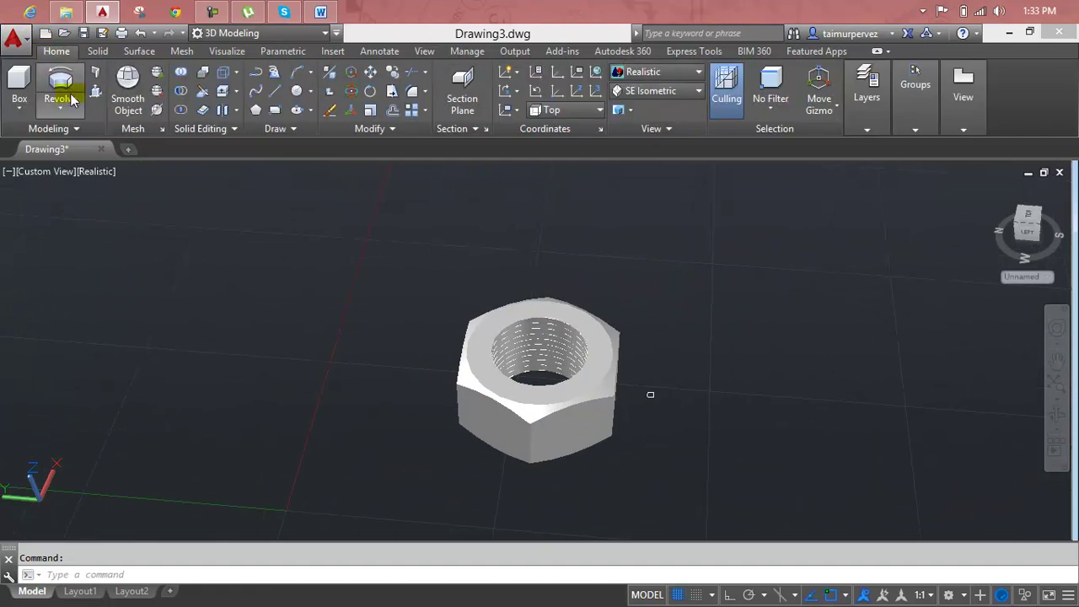
left_click(60, 106)
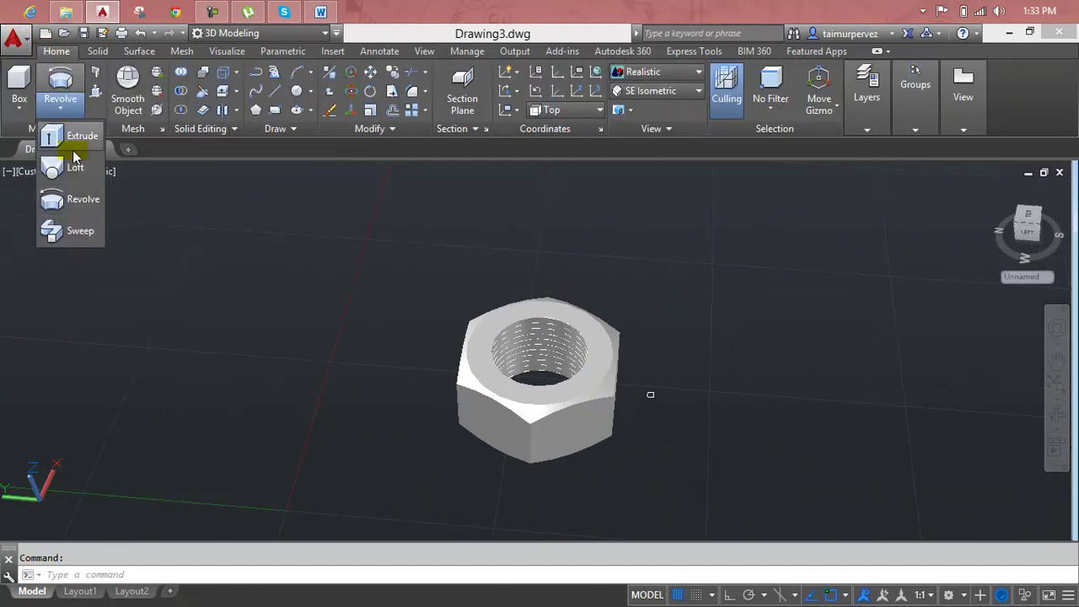
left_click(80, 230)
scroll(665, 392, "up", 2)
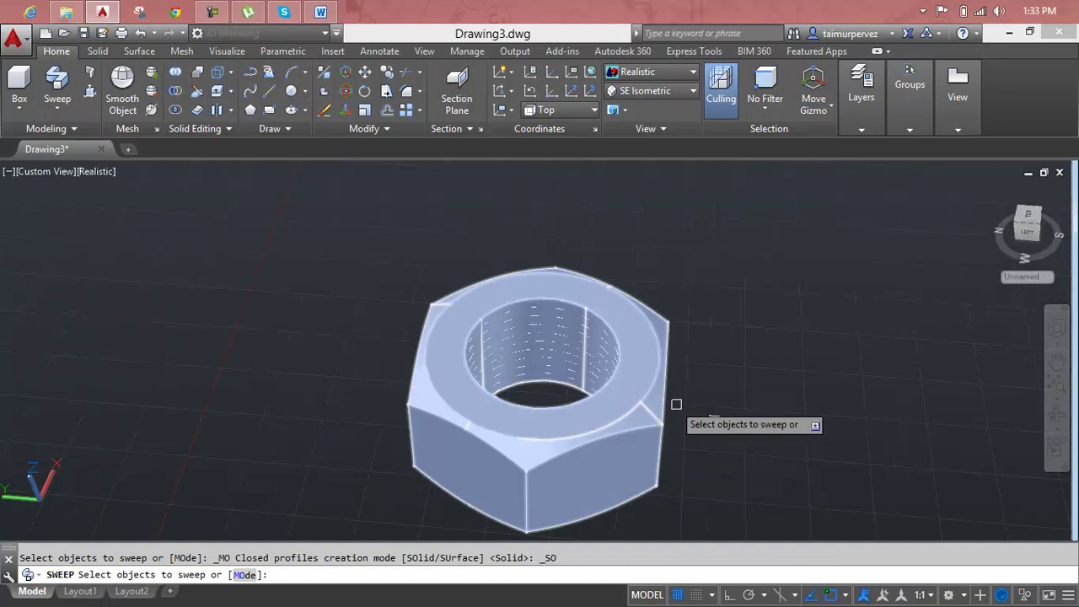
scroll(674, 405, "up", 3)
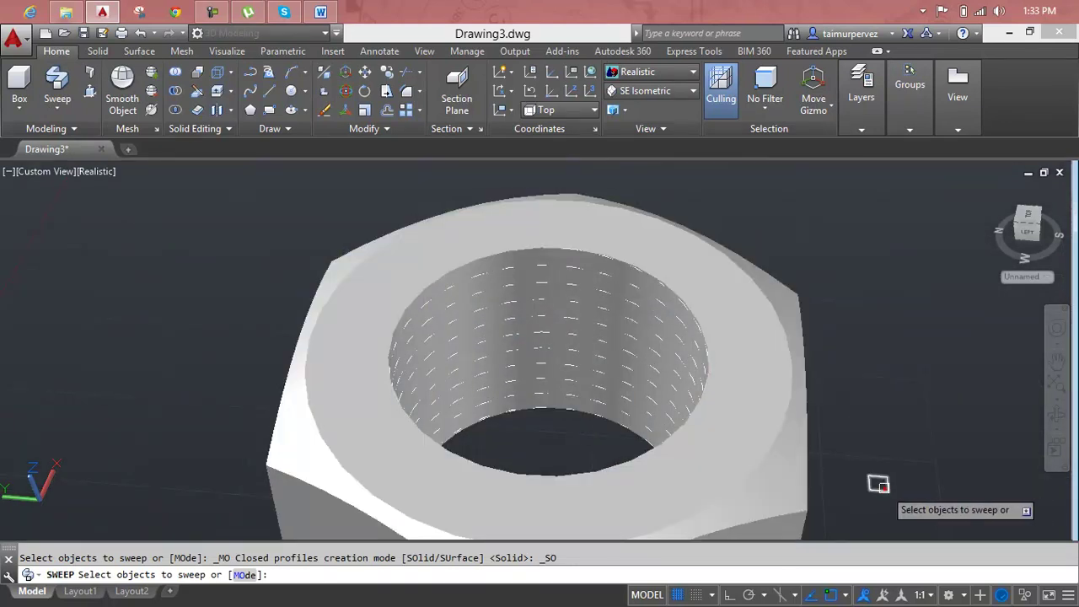
left_click(878, 483)
left_click(798, 481)
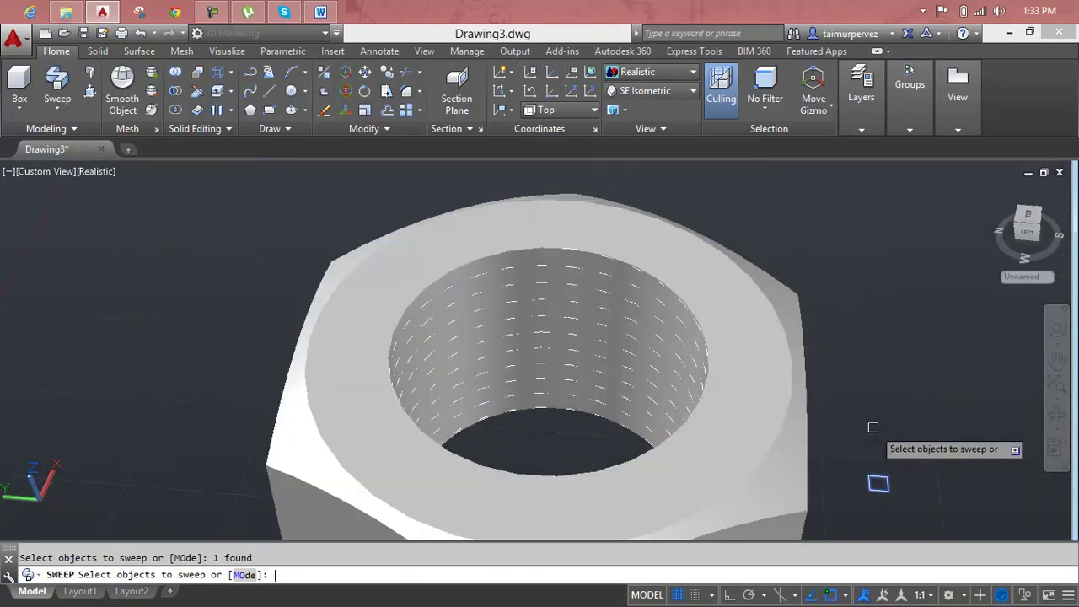
key("Return")
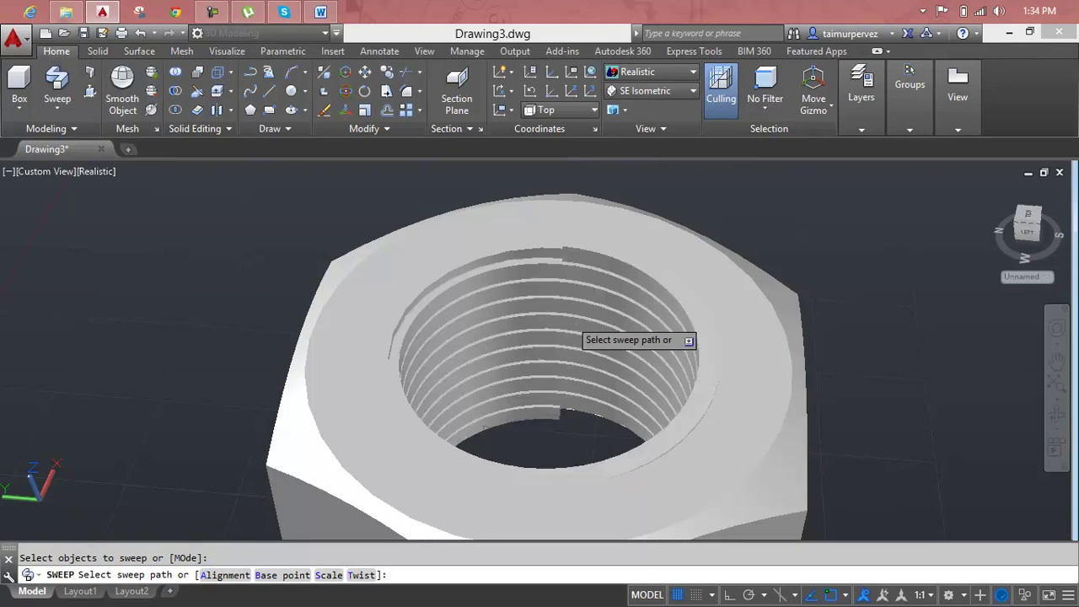
- Use the helix as the sweep path to form the coiled thread solid
left_click(570, 322)
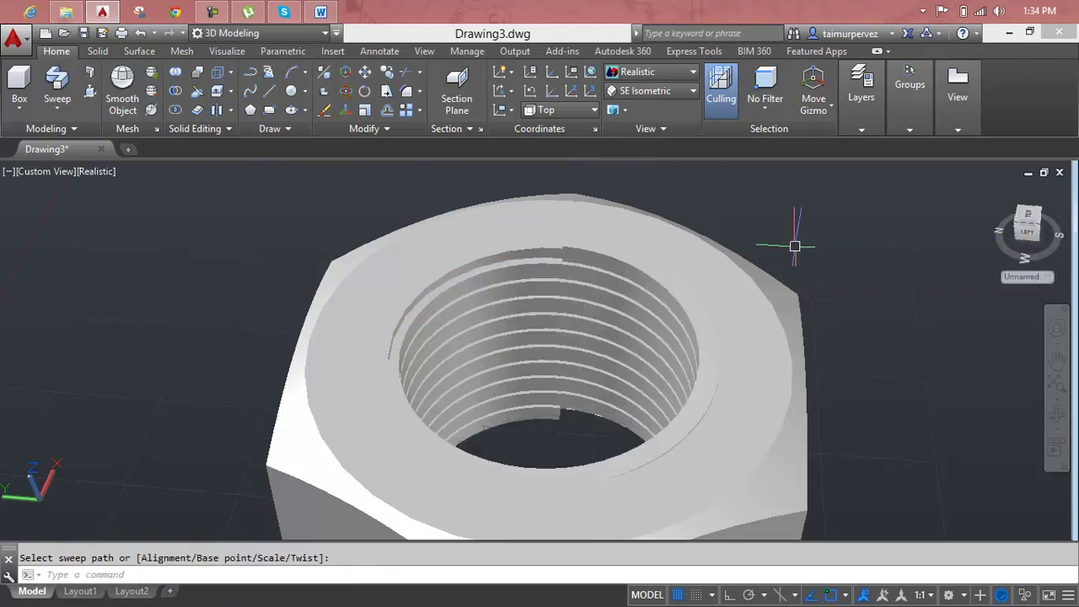
scroll(628, 291, "up", 3)
scroll(634, 299, "up", 2)
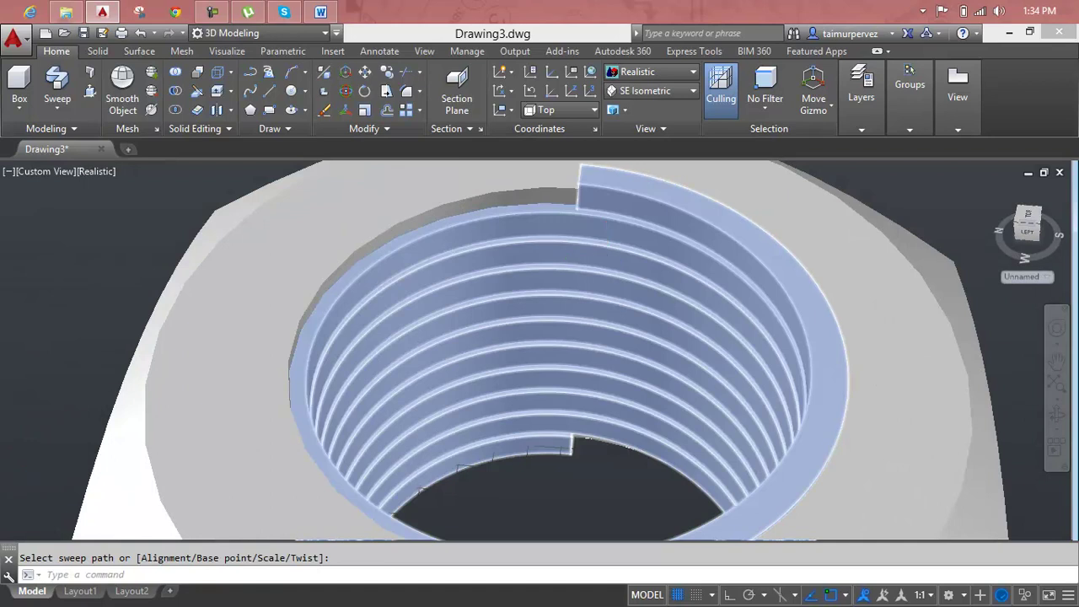
scroll(641, 306, "up", 3)
scroll(738, 456, "down", 3)
scroll(708, 405, "down", 3)
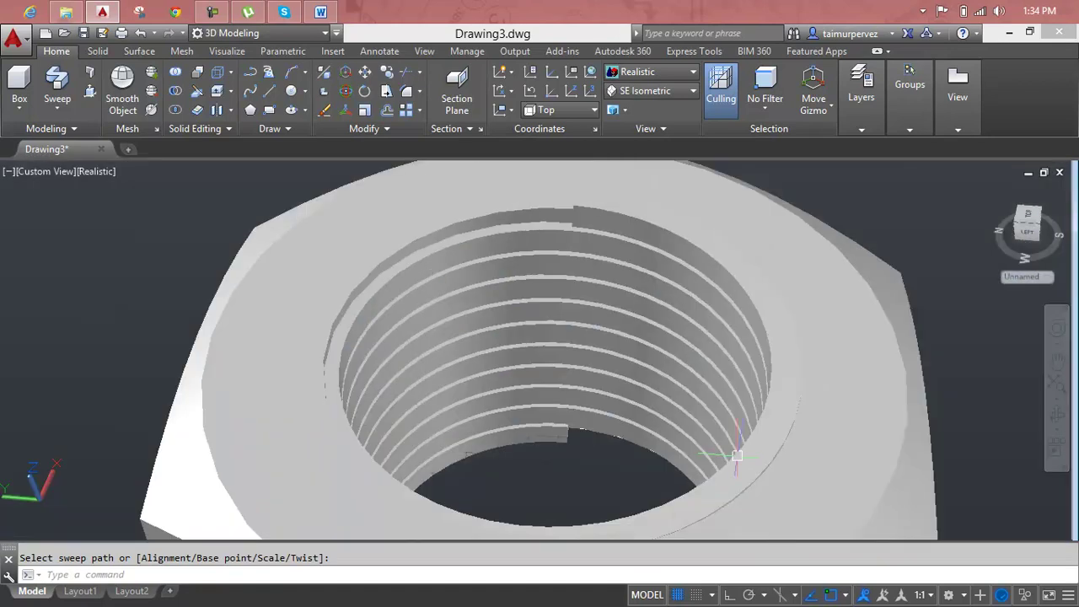
scroll(683, 363, "down", 2)
key("Escape")
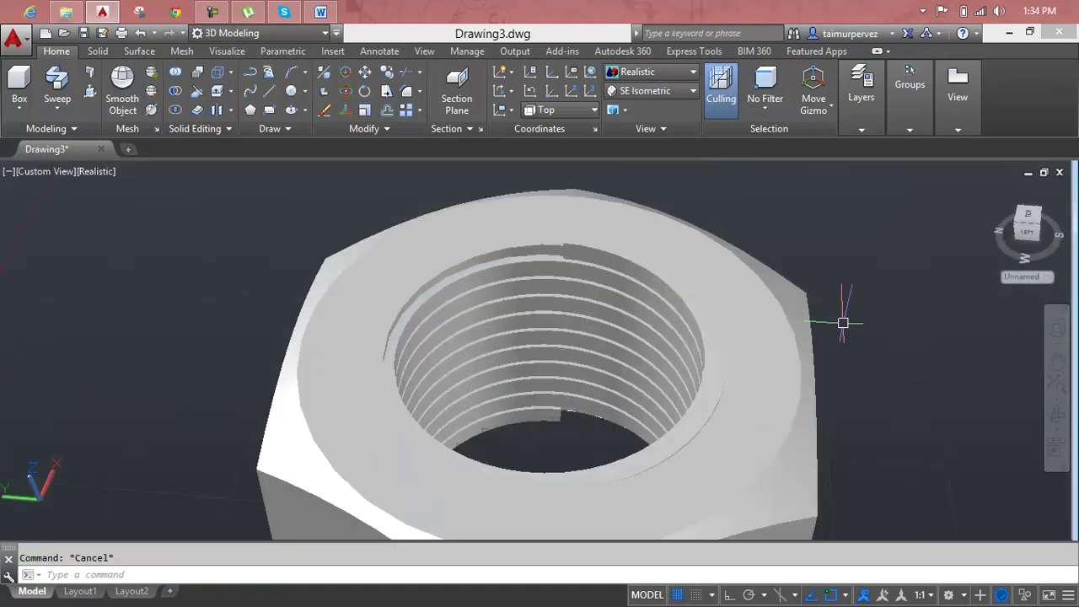
- Subtract the thread solid from the nut with SU
type("su")
key("Return")
left_click(796, 342)
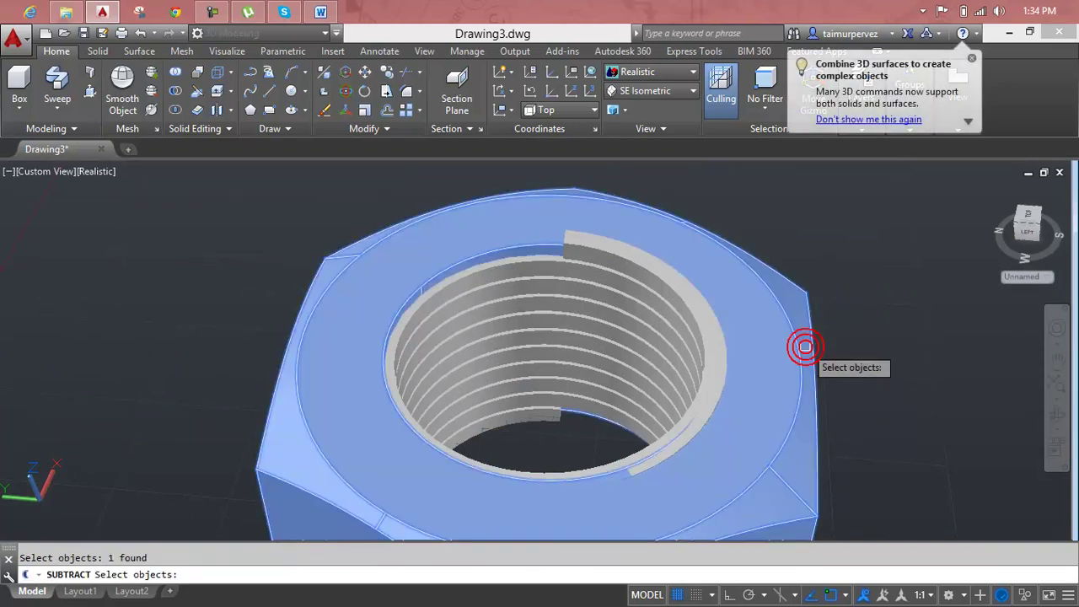
key("Return")
left_click(607, 328)
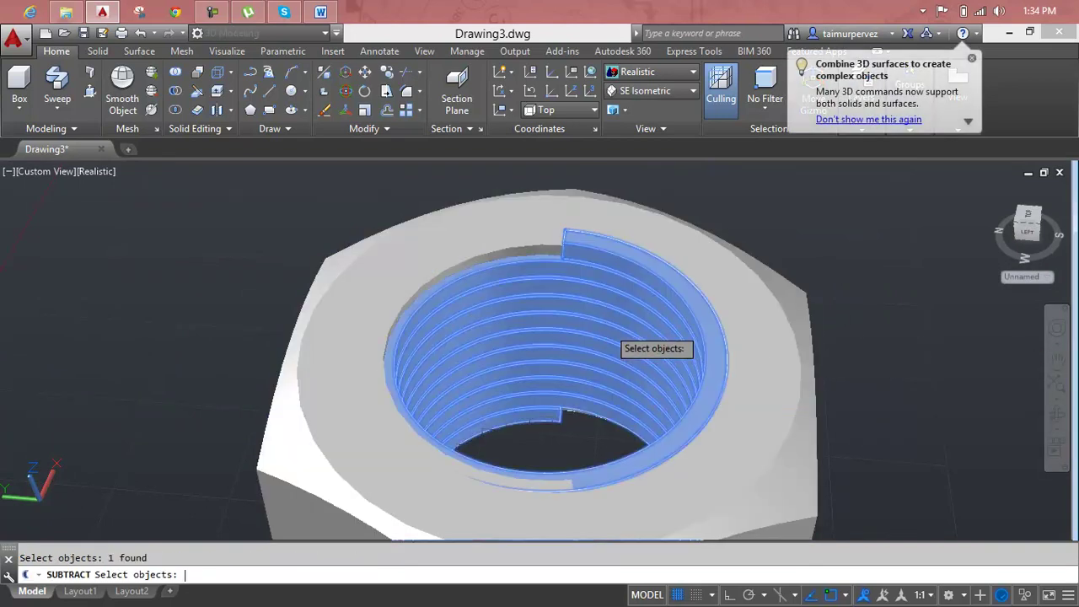
key("Return")
- Orbit and zoom around the threaded nut to inspect the cut grooves from below
left_click(531, 333)
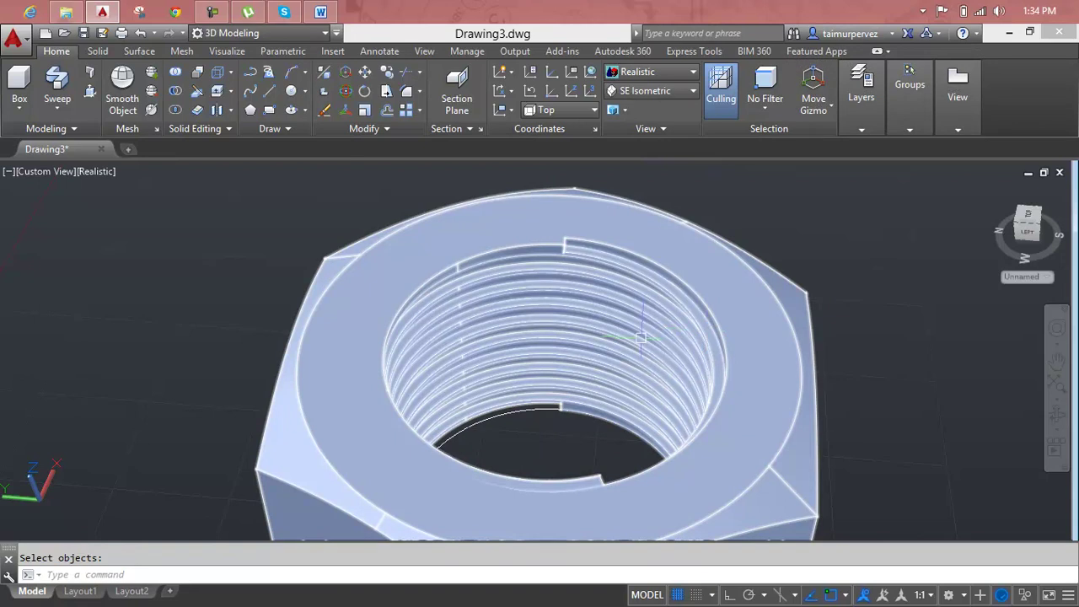
mouse_move(641, 338)
middle_mouse_down("shift")
mouse_move(643, 416)
mouse_move(648, 349)
middle_mouse_up("shift")
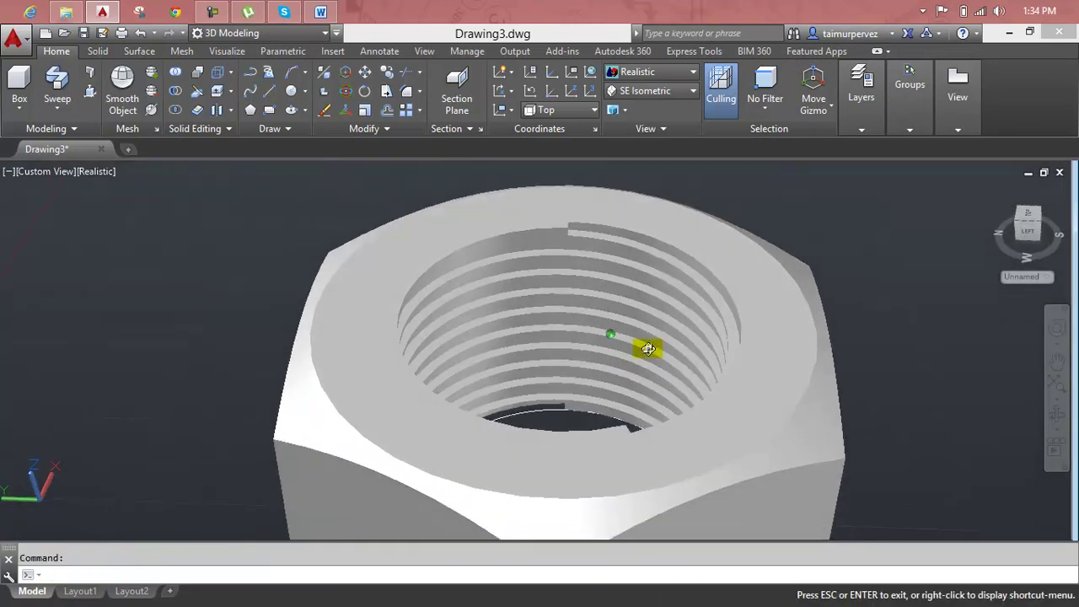
scroll(625, 299, "up", 2)
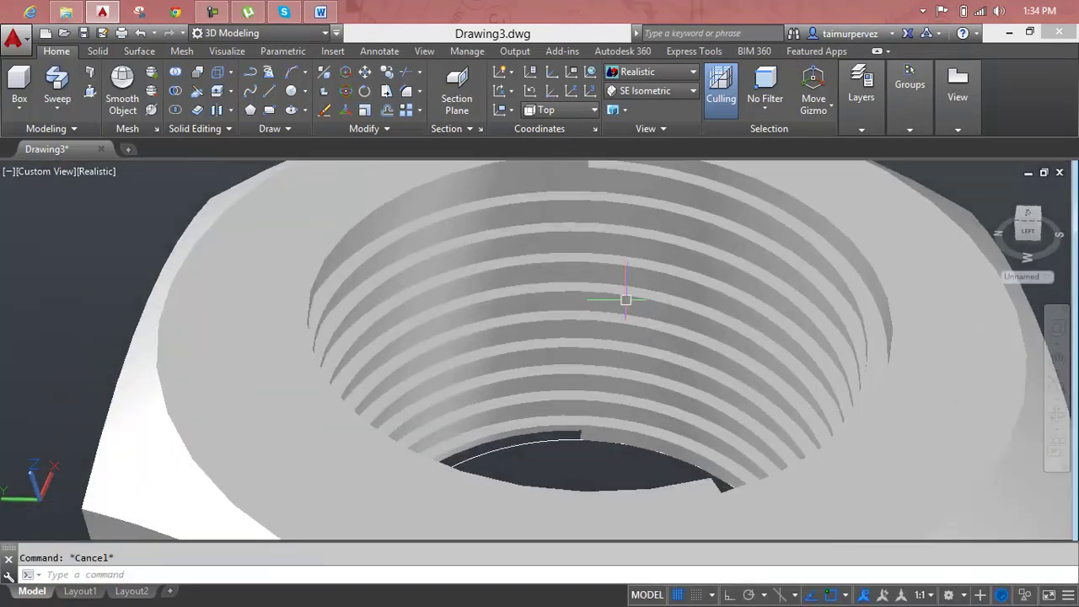
scroll(625, 299, "down", 3)
scroll(625, 300, "down", 1)
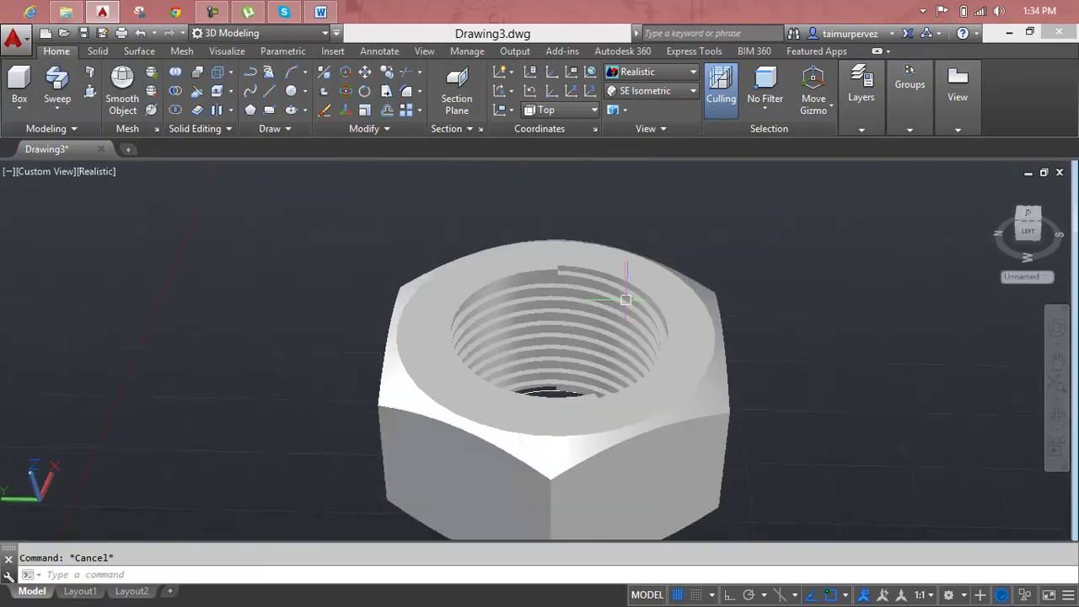
scroll(624, 298, "up", 1)
scroll(605, 291, "up", 1)
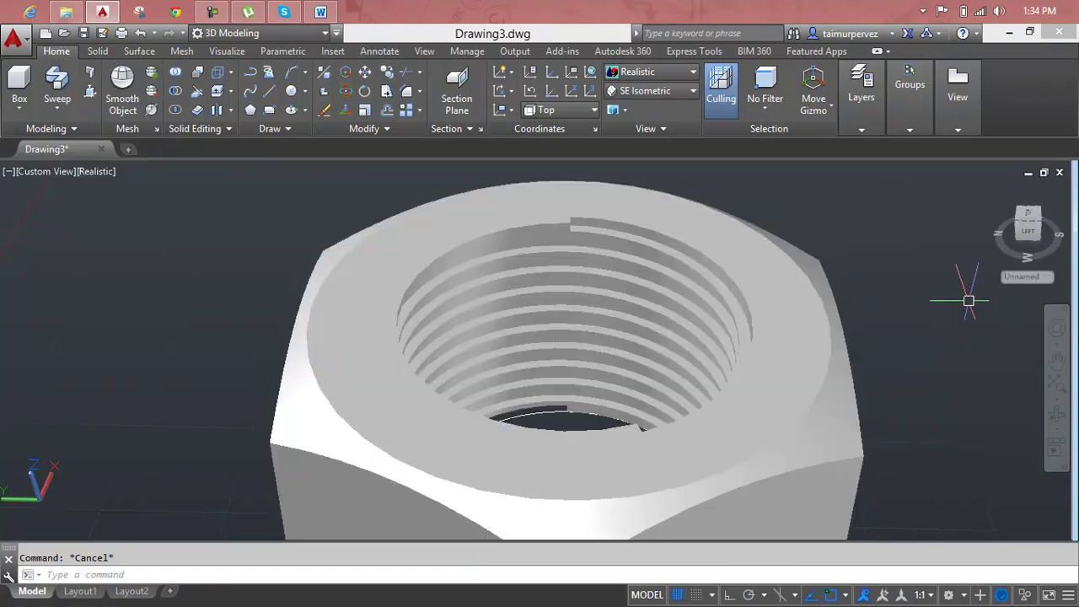
scroll(927, 306, "down", 2)
middle_click_drag(918, 310, 830, 308)
scroll(829, 308, "down", 1)
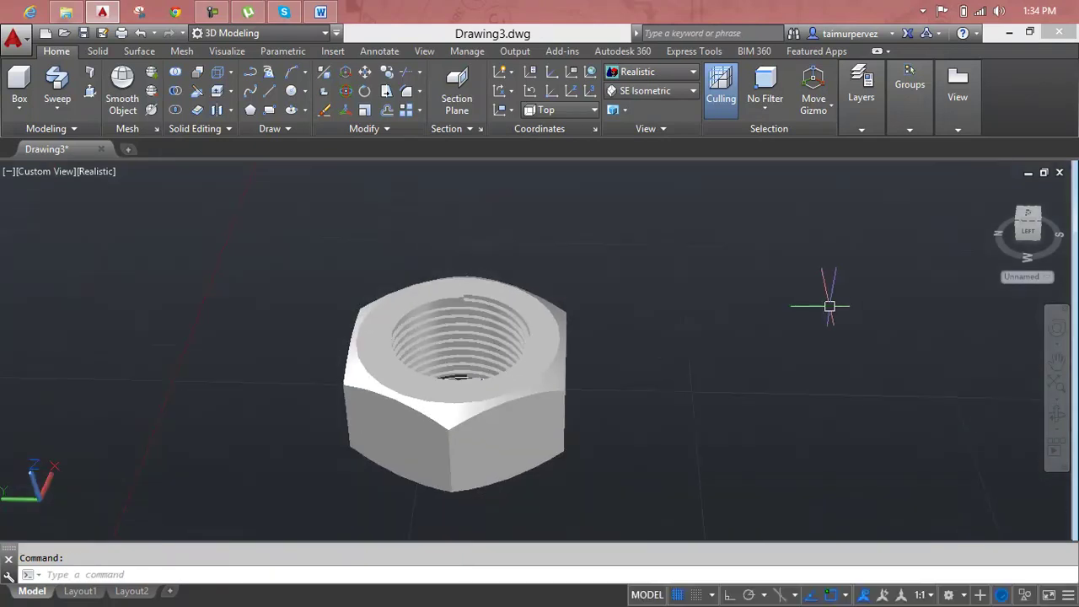
mouse_move(578, 372)
middle_mouse_down("shift")
mouse_move(592, 392)
mouse_move(699, 250)
middle_mouse_up("shift")
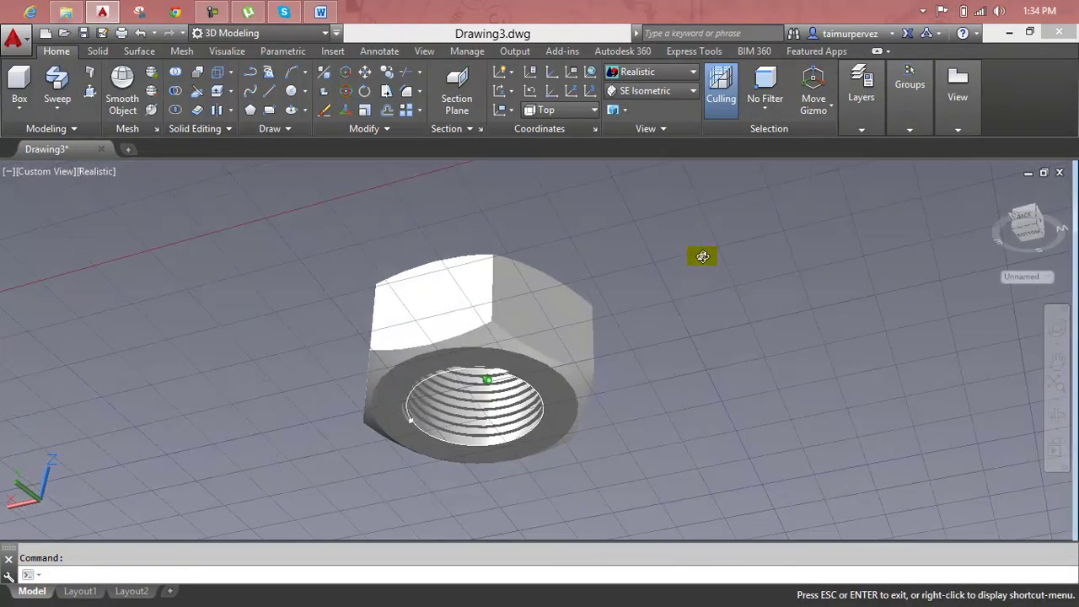
- Erase the leftover object in the nut's bore, then orbit back to view from above
key("Escape")
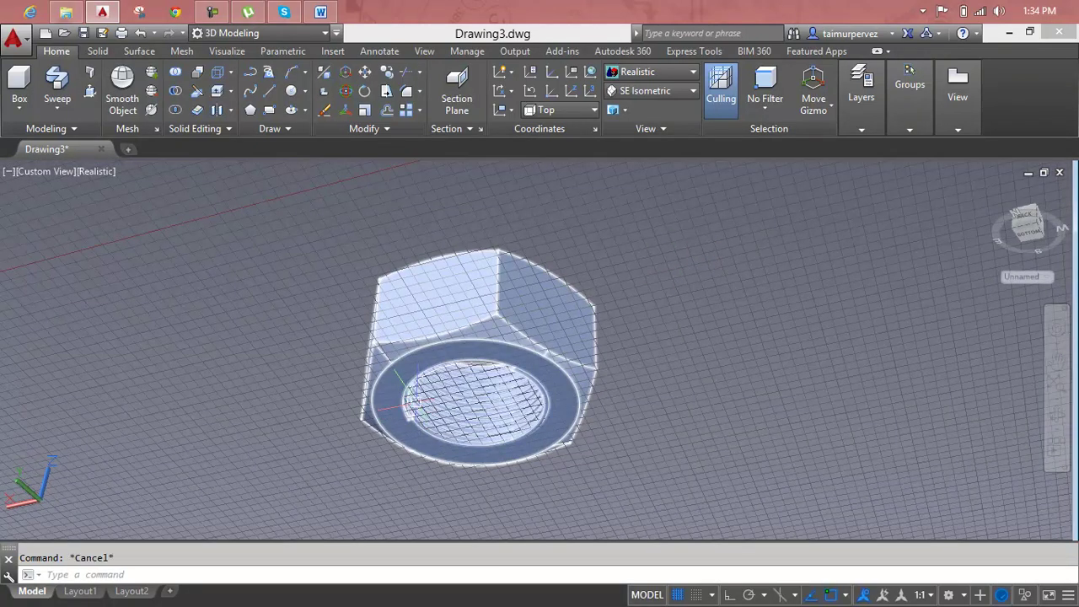
scroll(417, 392, "up", 2)
scroll(409, 384, "up", 1)
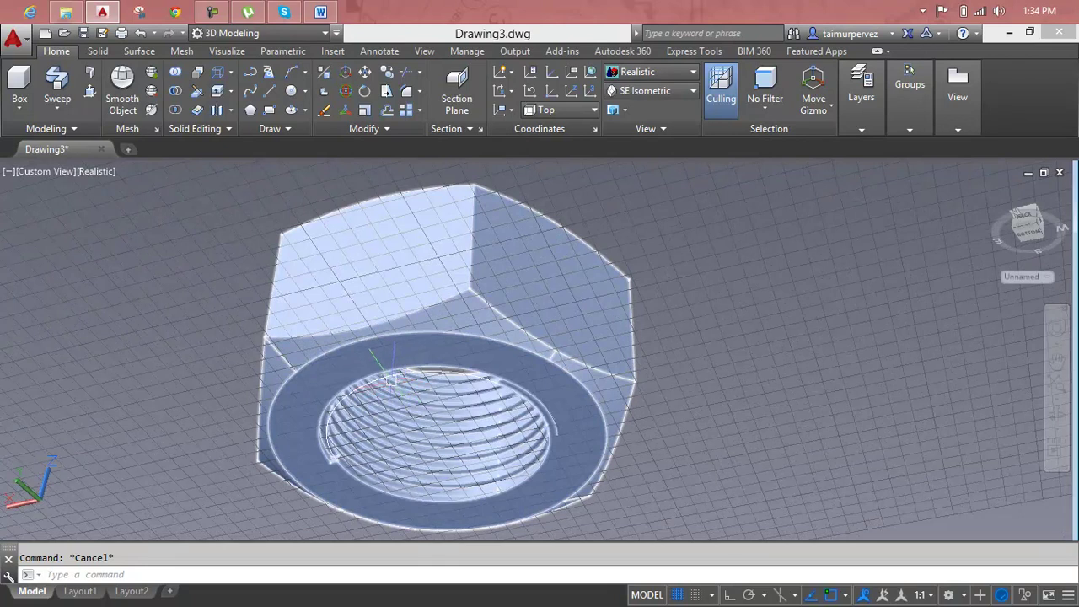
left_click(390, 379)
key("Delete")
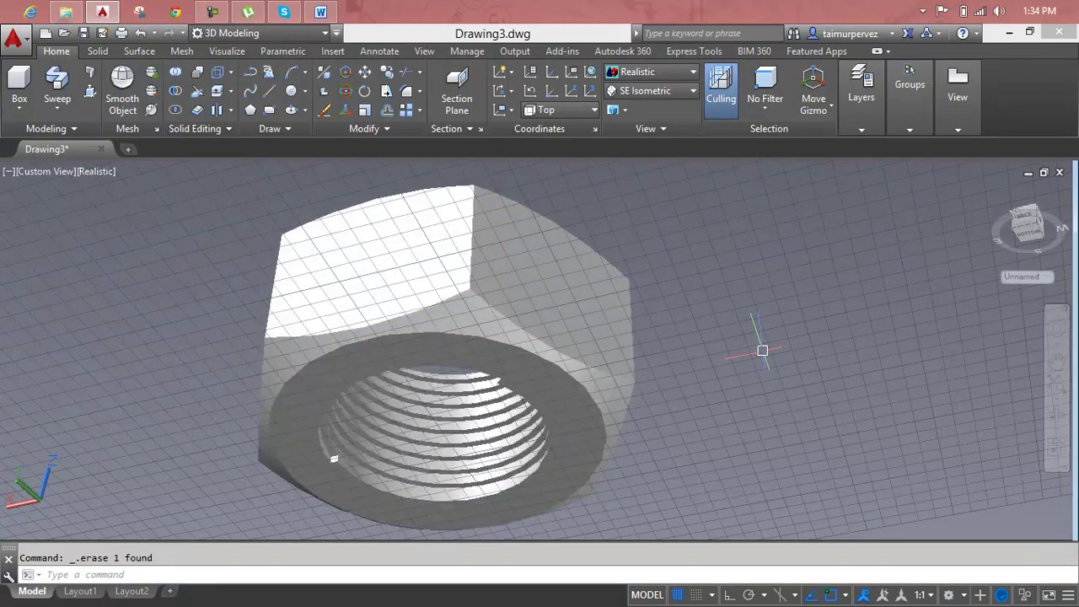
middle_click_drag(762, 351, 745, 517, "shift")
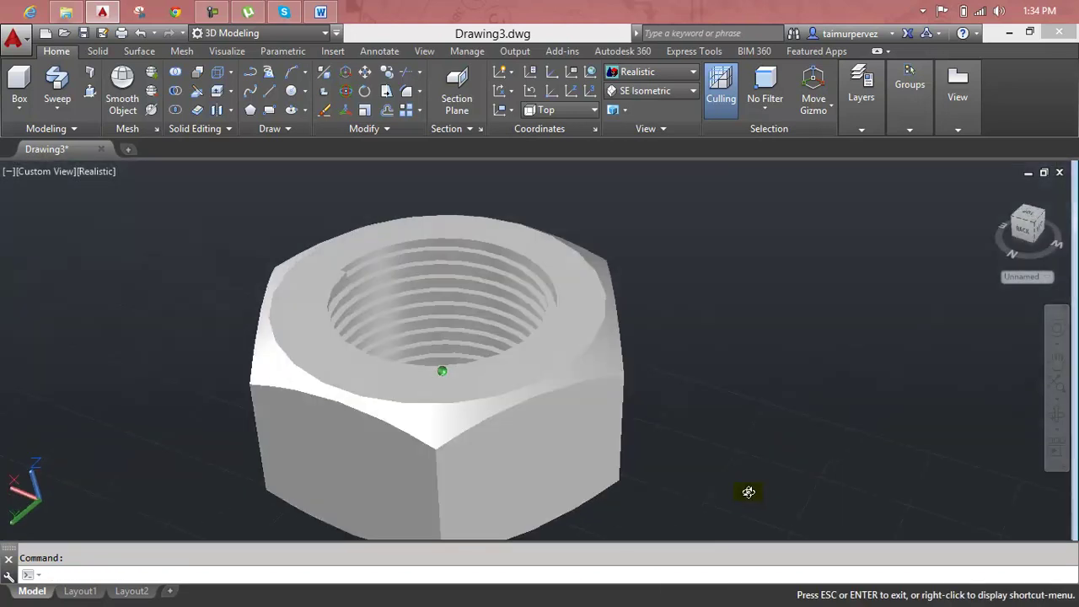
scroll(716, 456, "down", 2)
scroll(717, 442, "down", 2)
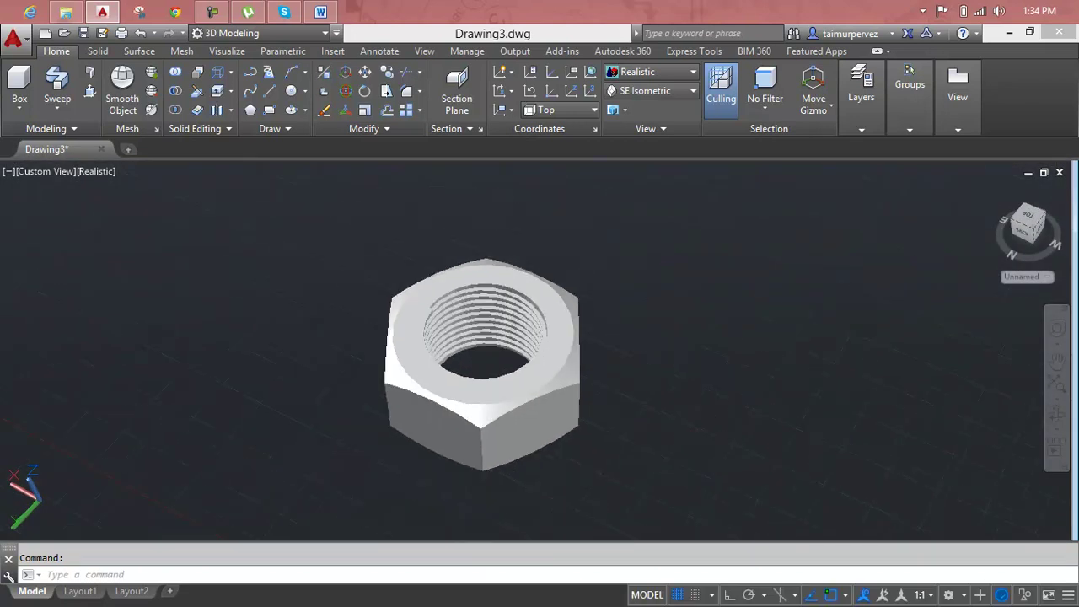